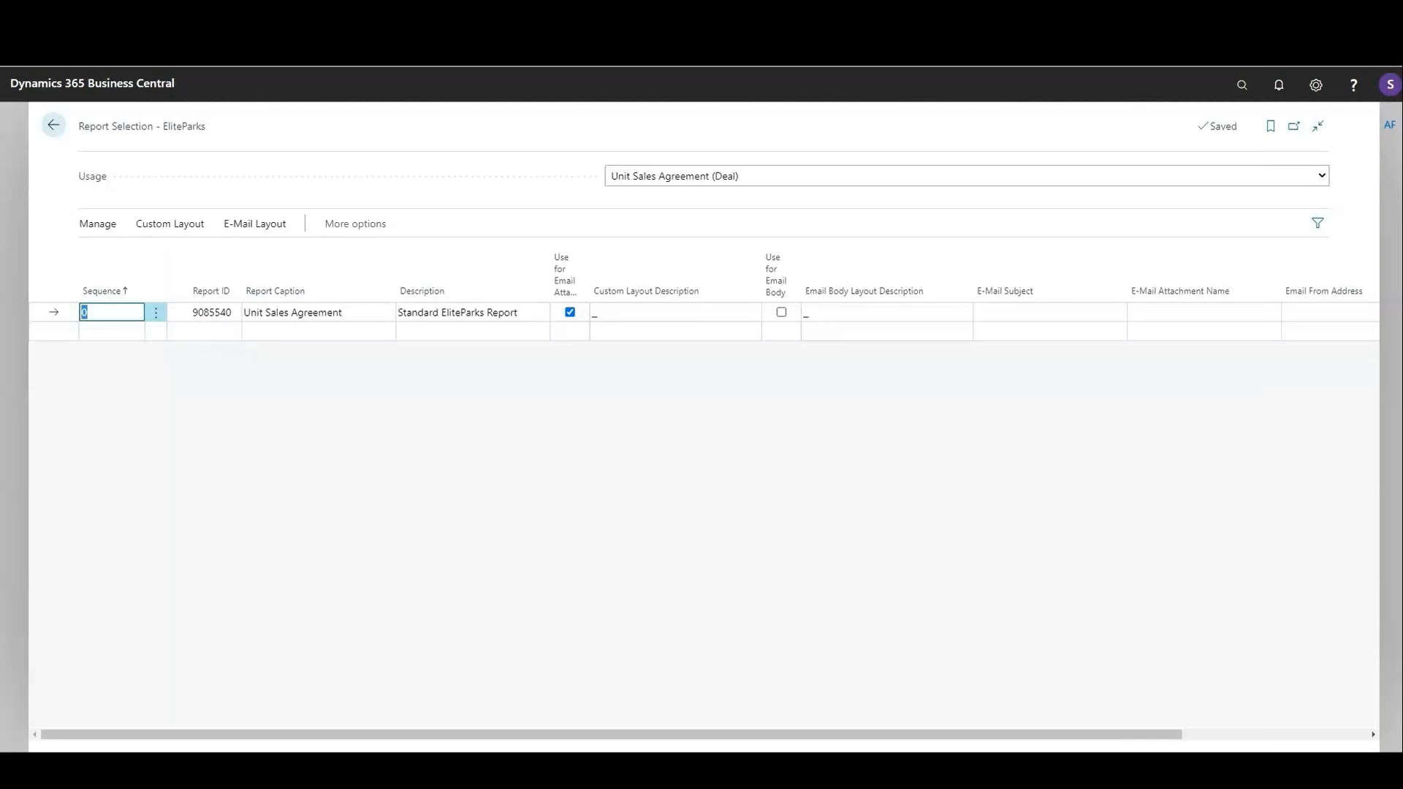
- View the EliteParks report selection for the Booking Confirmation usage and return to the home page
left_click(1228, 176)
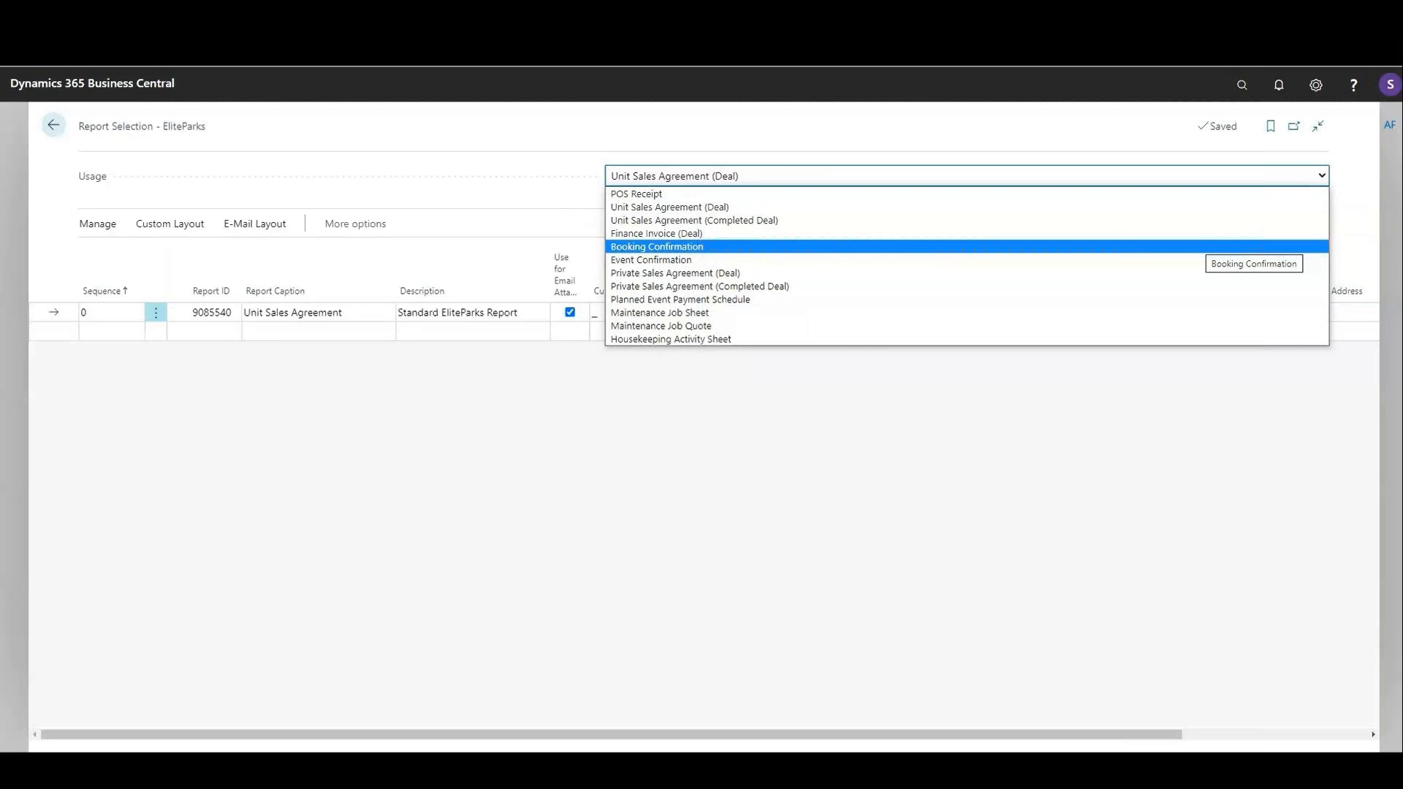
left_click(1202, 247)
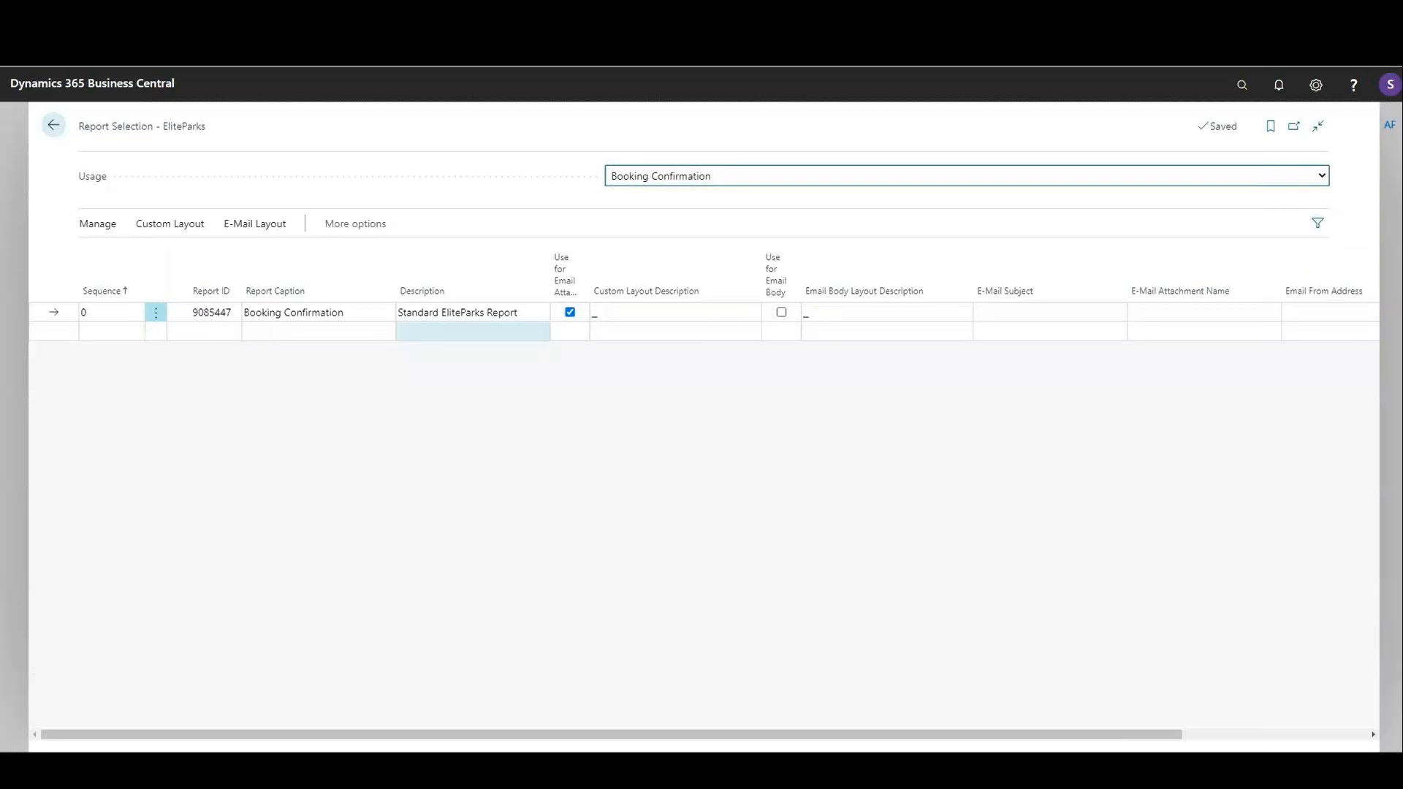
left_click(53, 125)
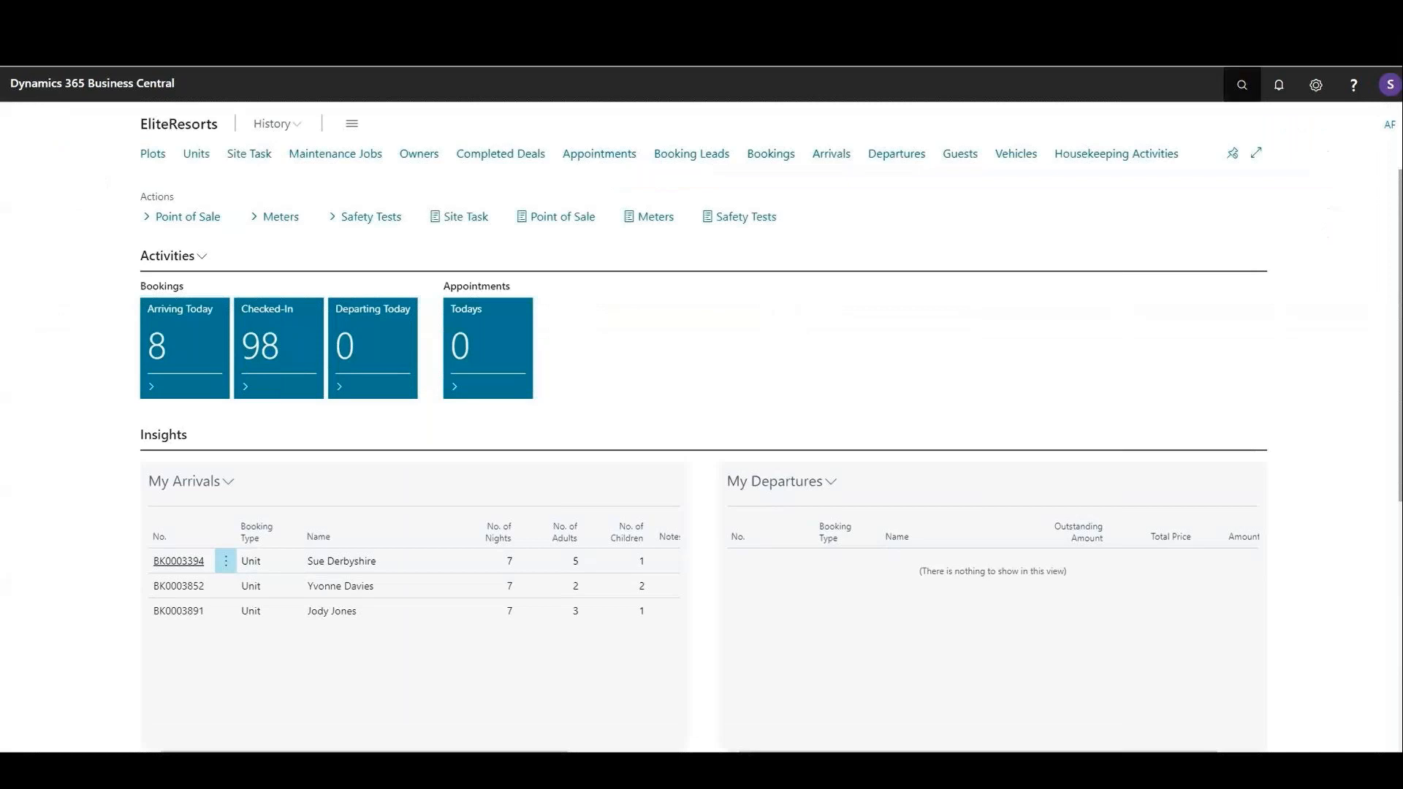
- Search for "custom repo" and open the Custom Report Layouts page
left_click(1241, 85)
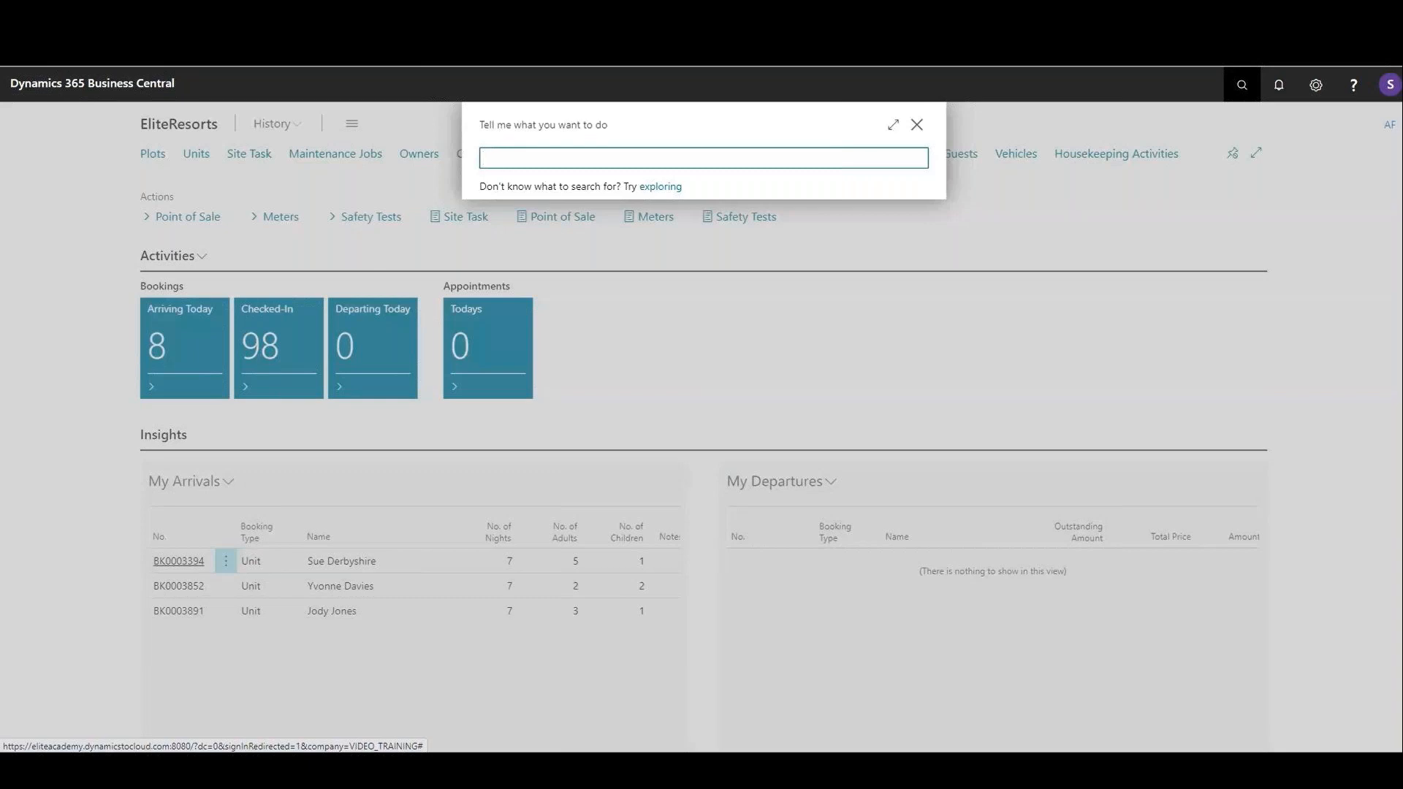
type("custom repo")
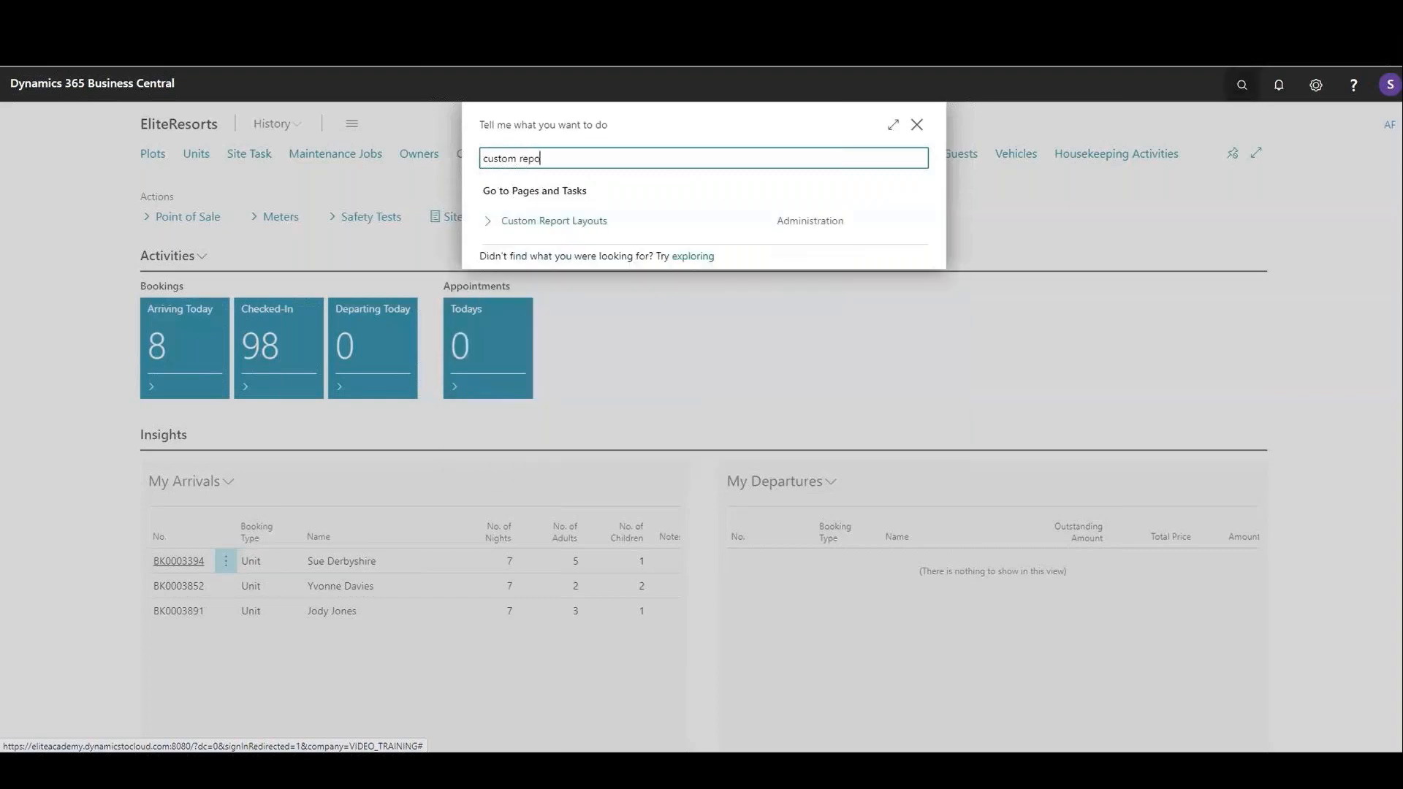
left_click(554, 220)
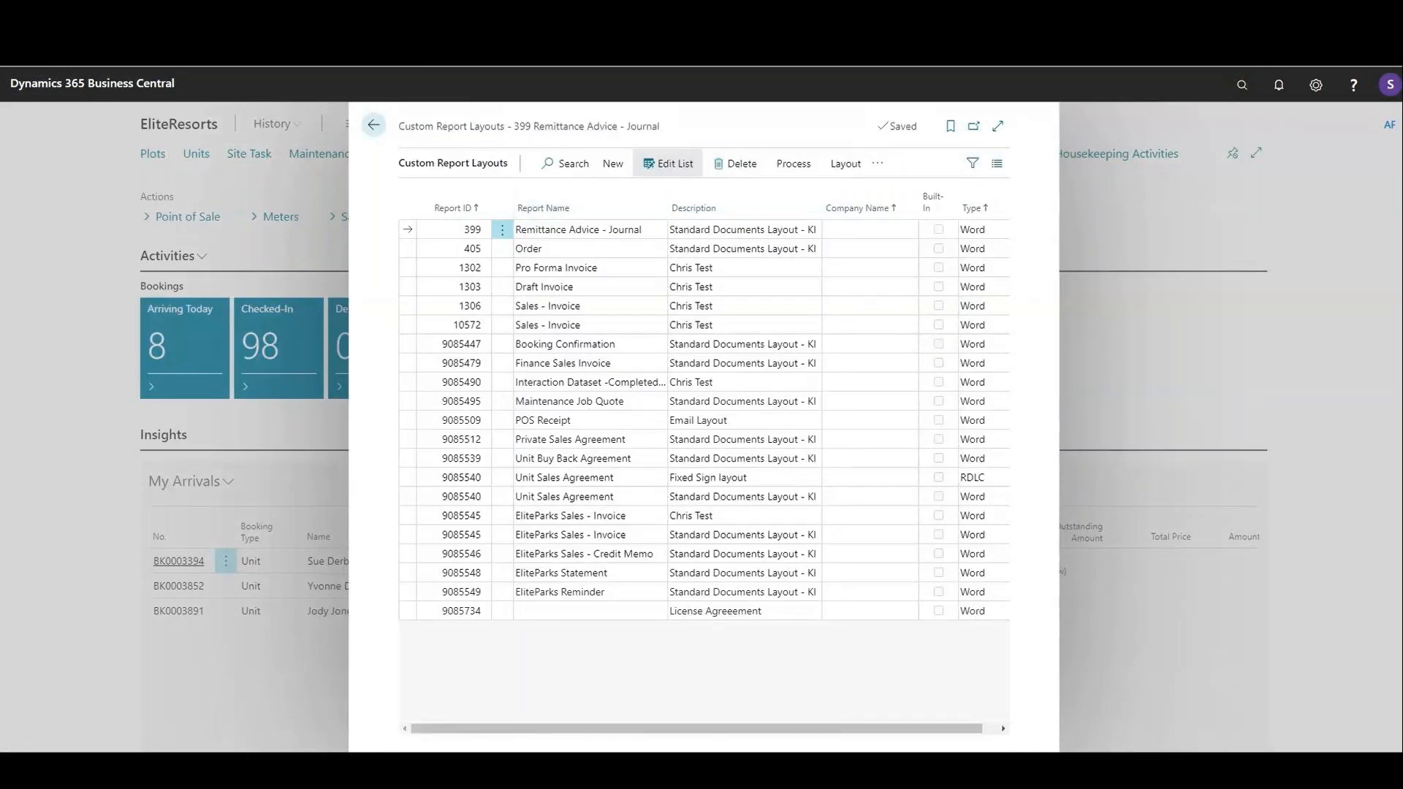
- Insert a new built-in Word layout for report 9085447 Booking Confirmation, finding the report by searching for "booking con"
left_click(612, 164)
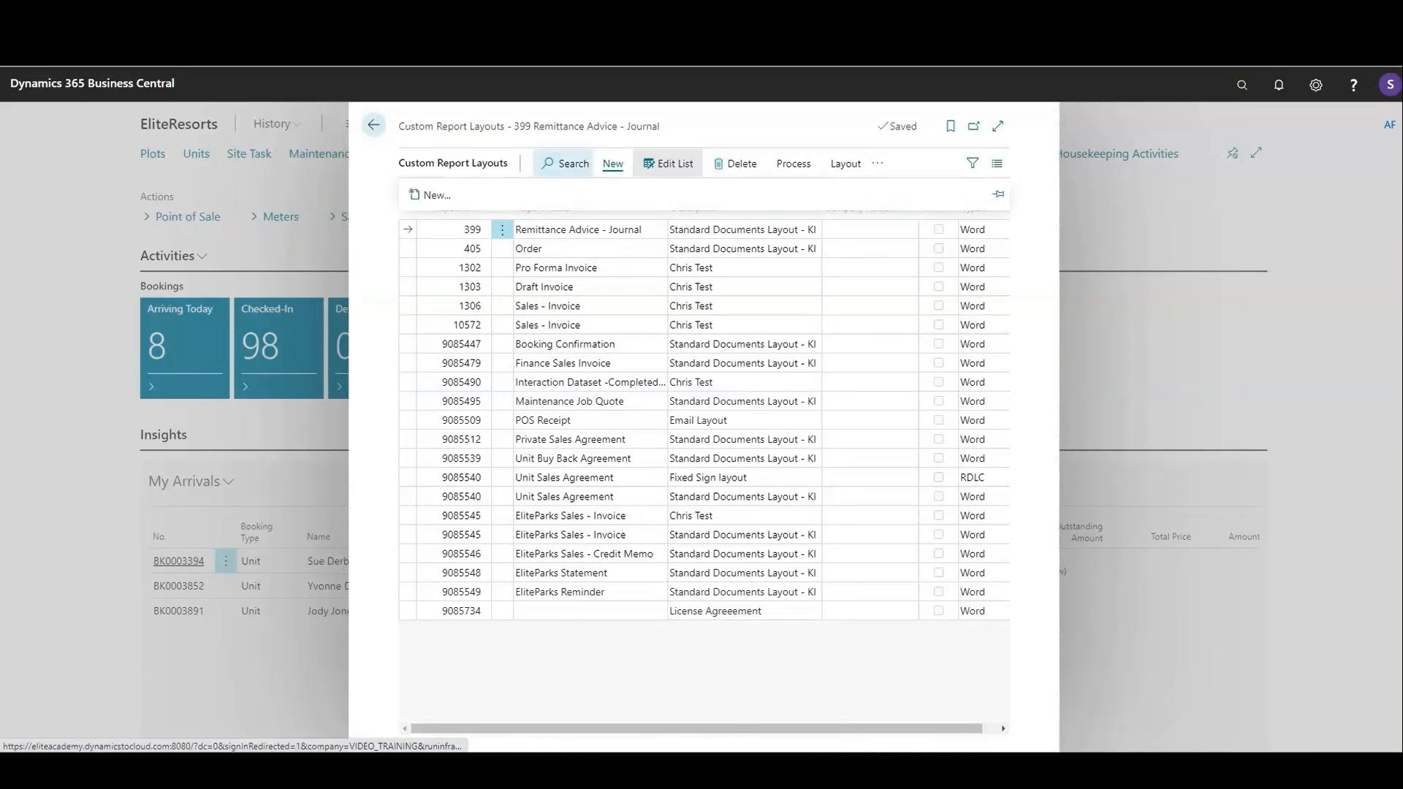
left_click(436, 195)
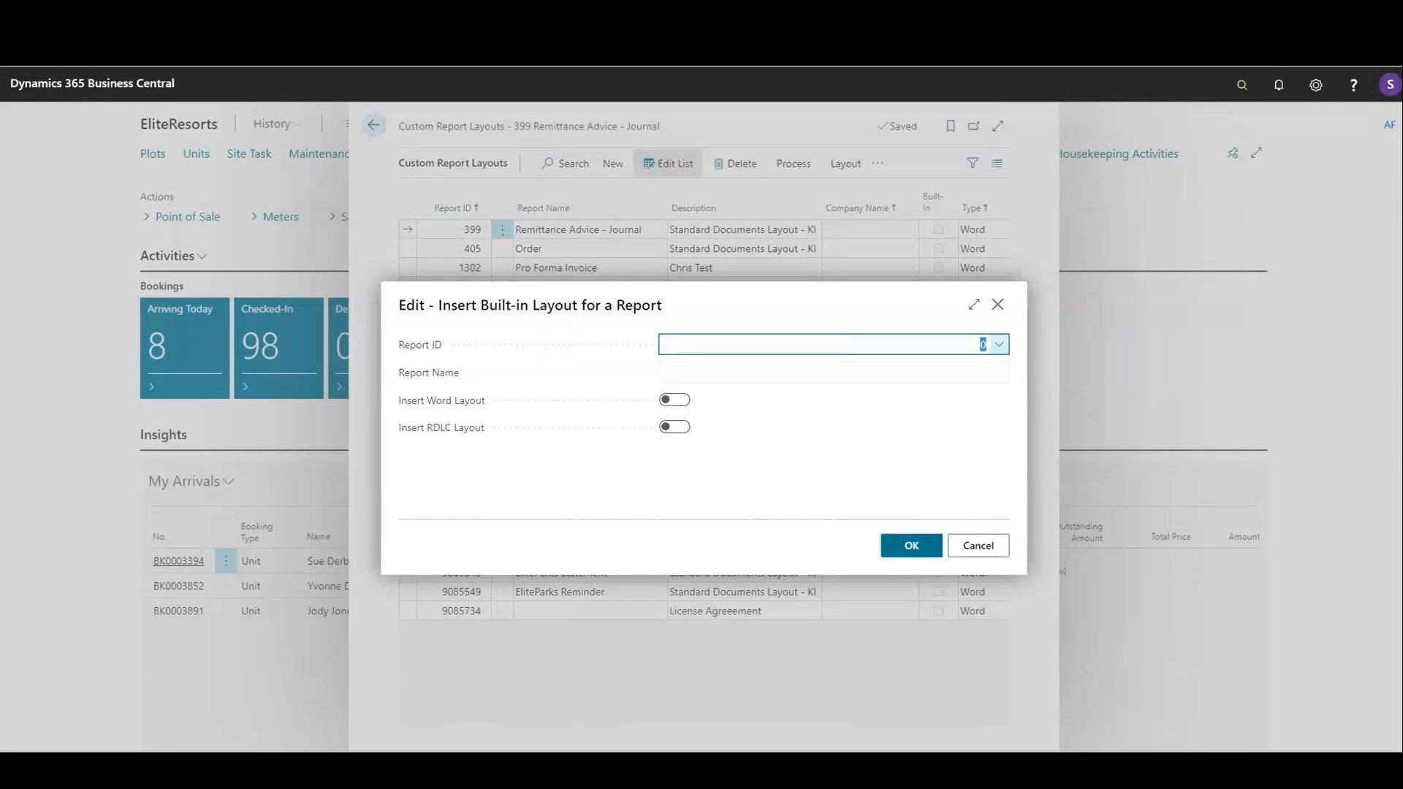
left_click(999, 344)
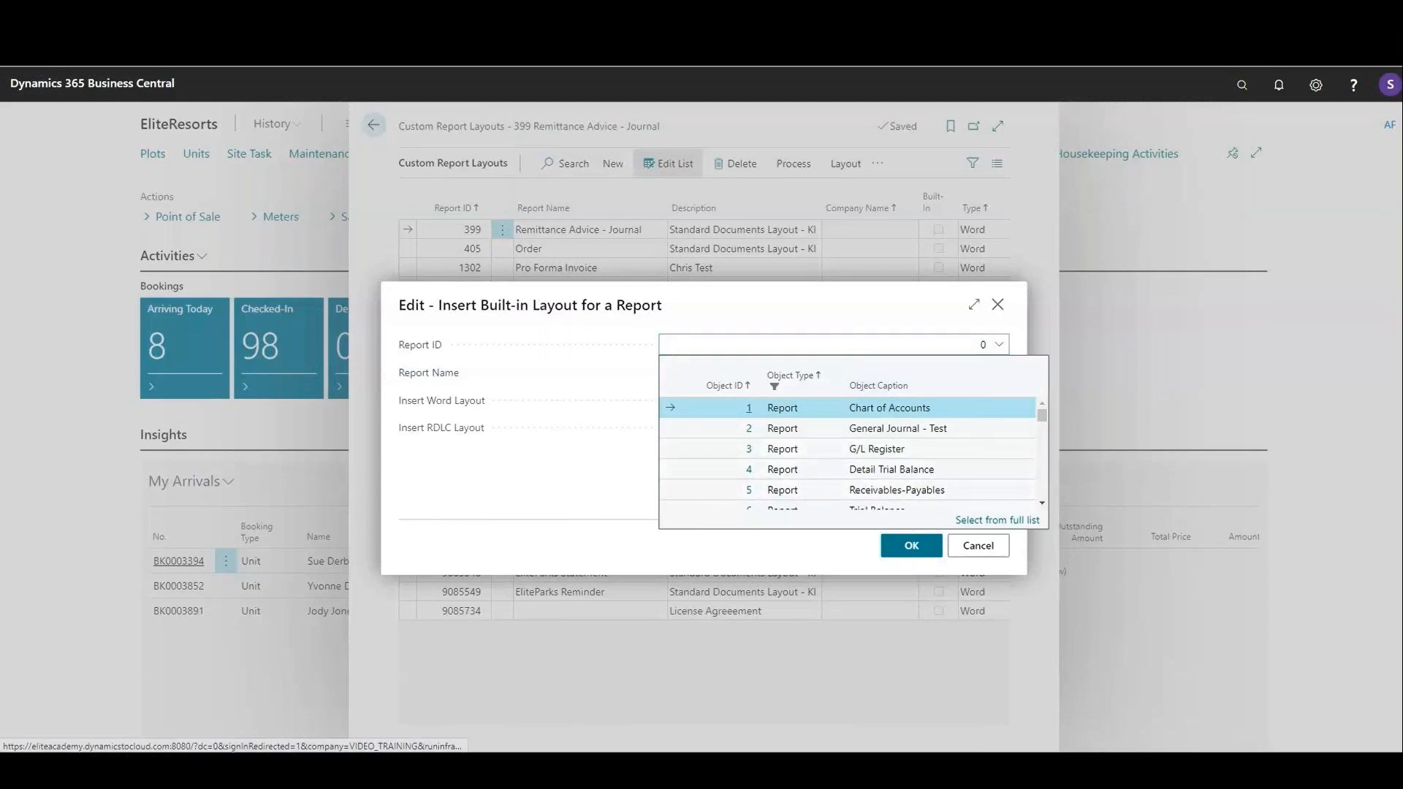
left_click(997, 519)
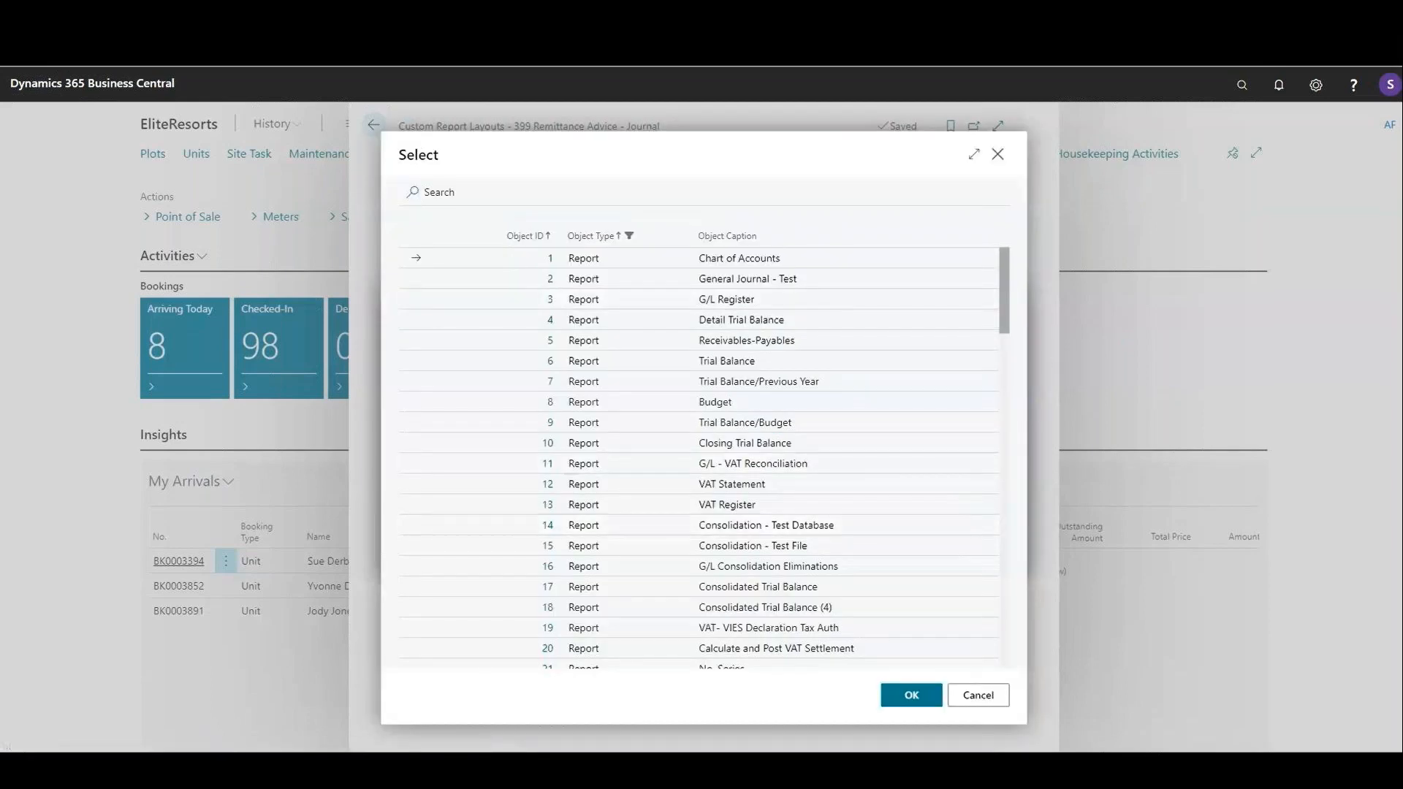
type("bookin")
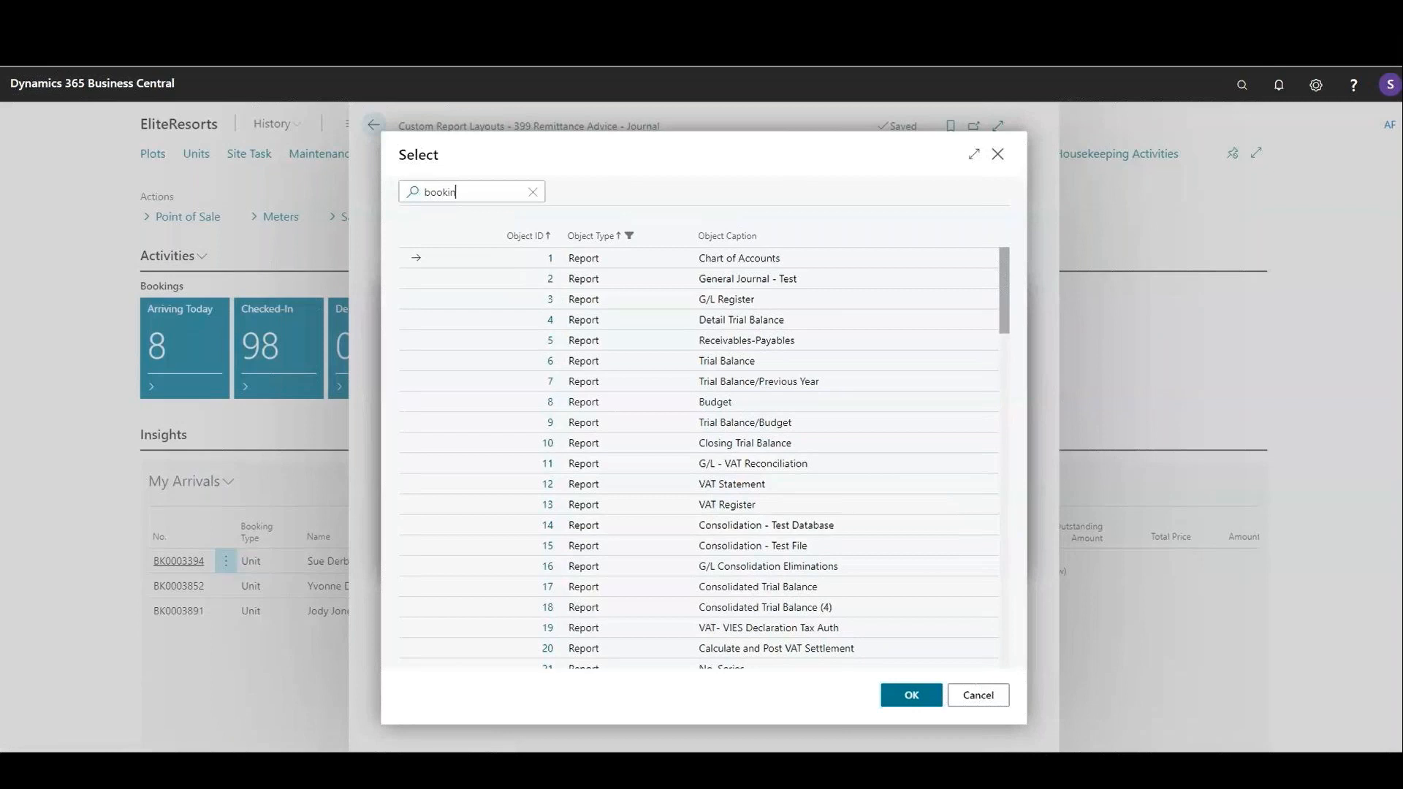
type("g con")
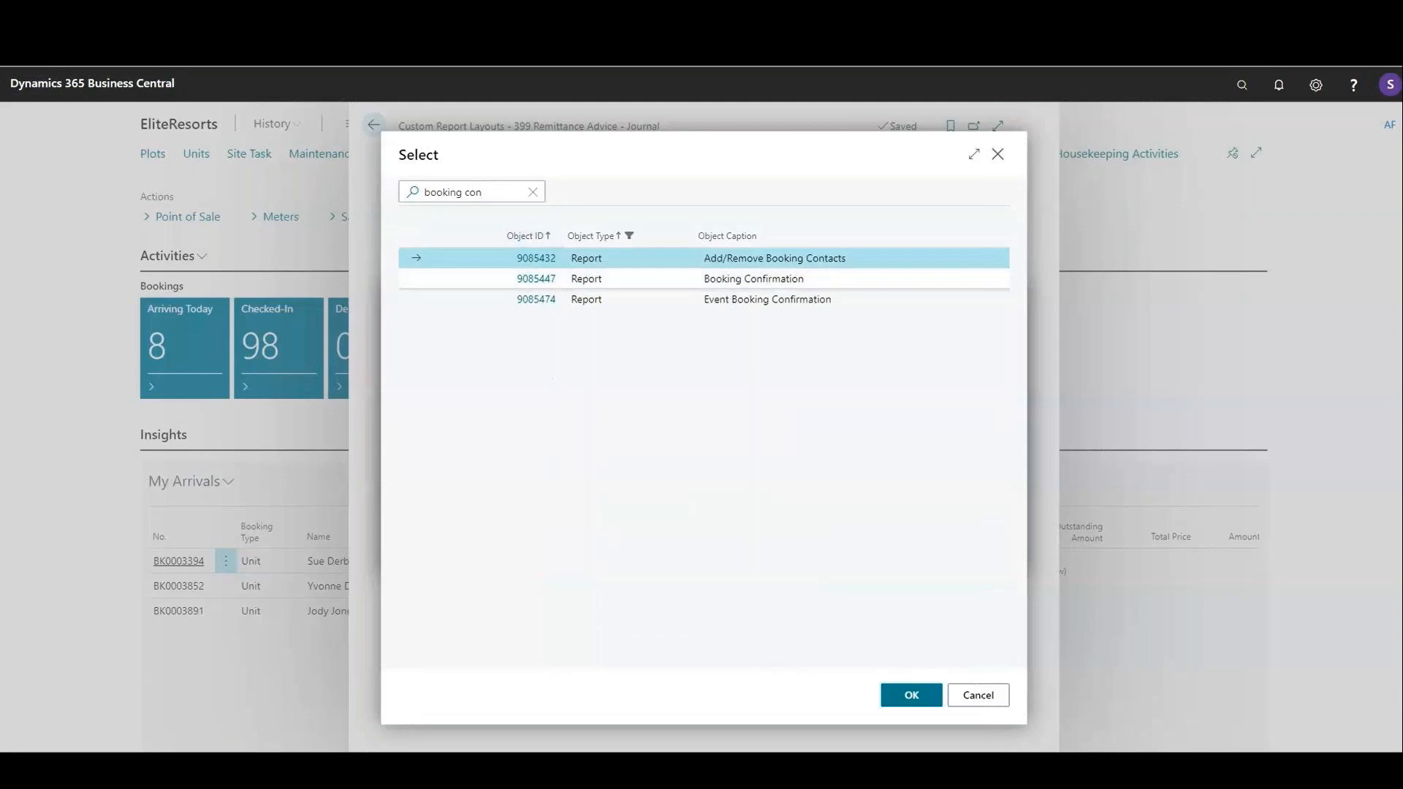
left_click(754, 279)
left_click(911, 696)
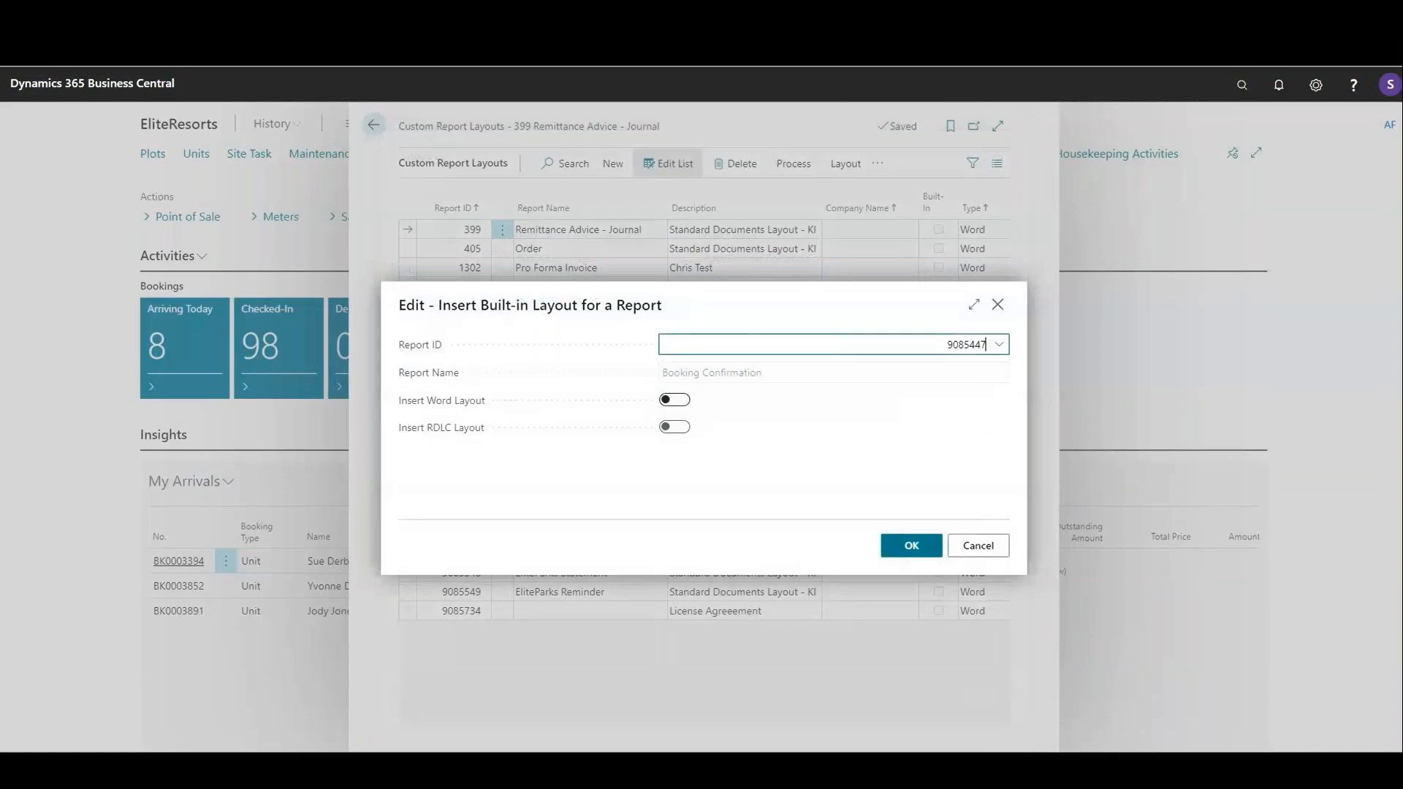
left_click(674, 400)
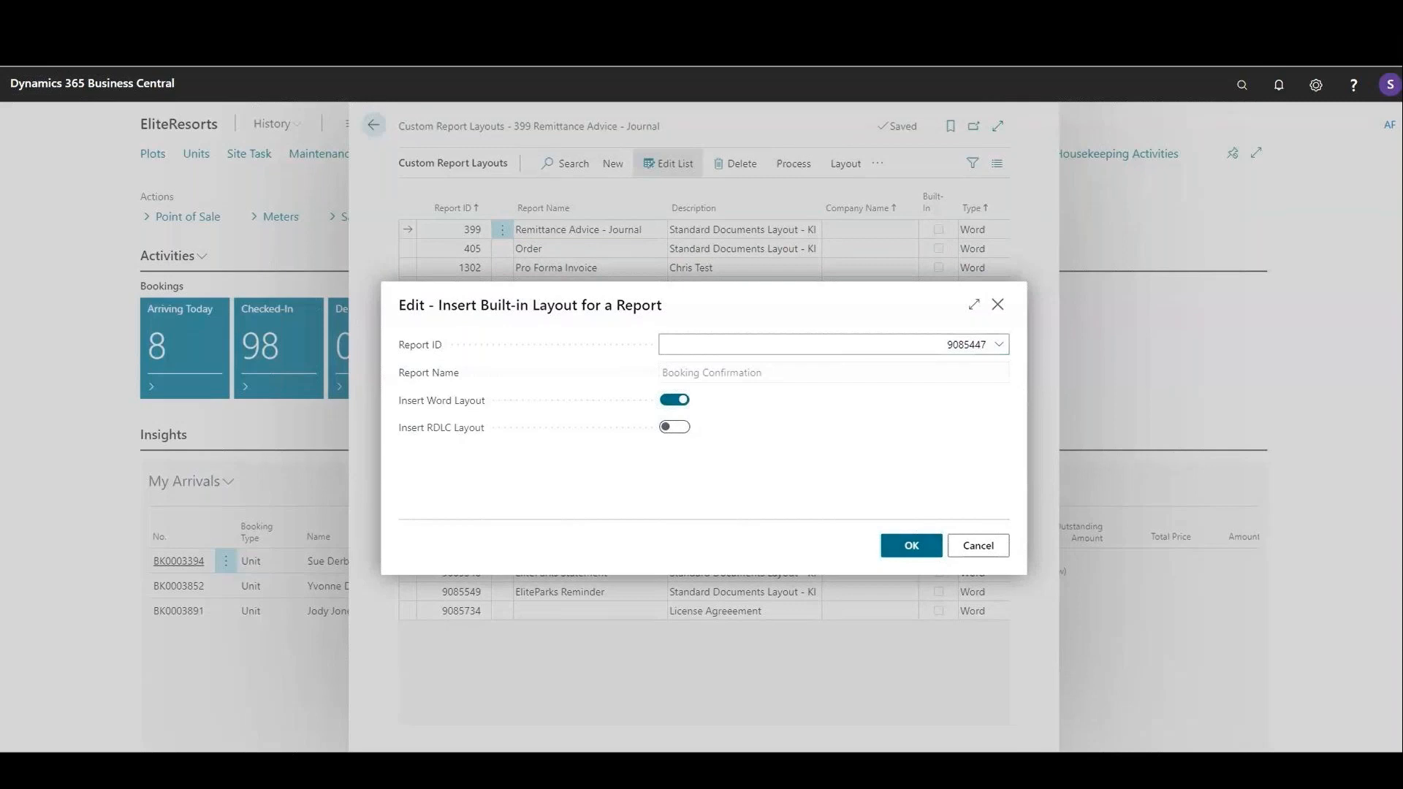
left_click(911, 545)
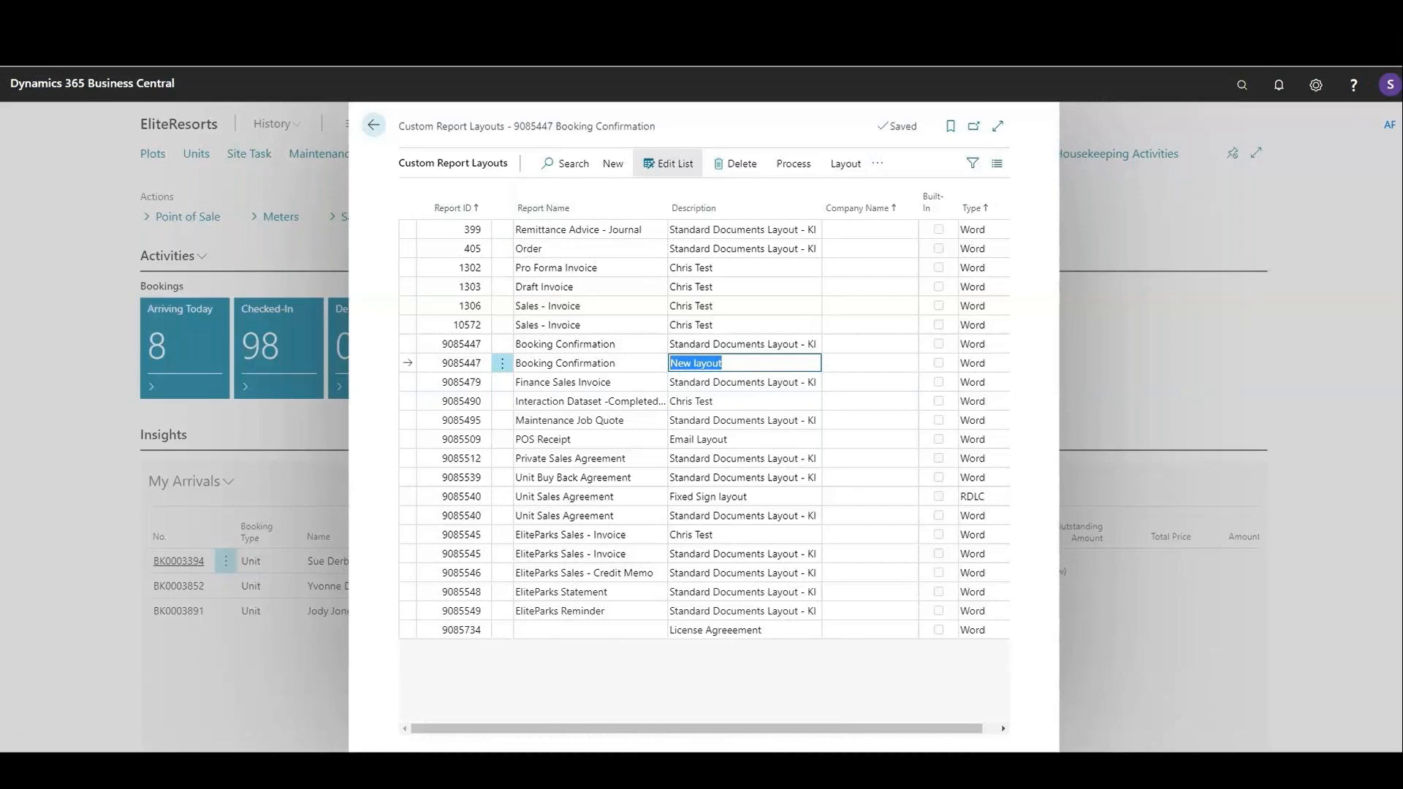
- Change the description of the new Booking Confirmation layout to "Revised Layout"
key("End")
key("BackSpace")
key("BackSpace")
key("BackSpace")
key("BackSpace")
key("BackSpace")
key("BackSpace")
key("BackSpace")
key("BackSpace")
key("BackSpace")
type("Revised Layout")
key("Tab")
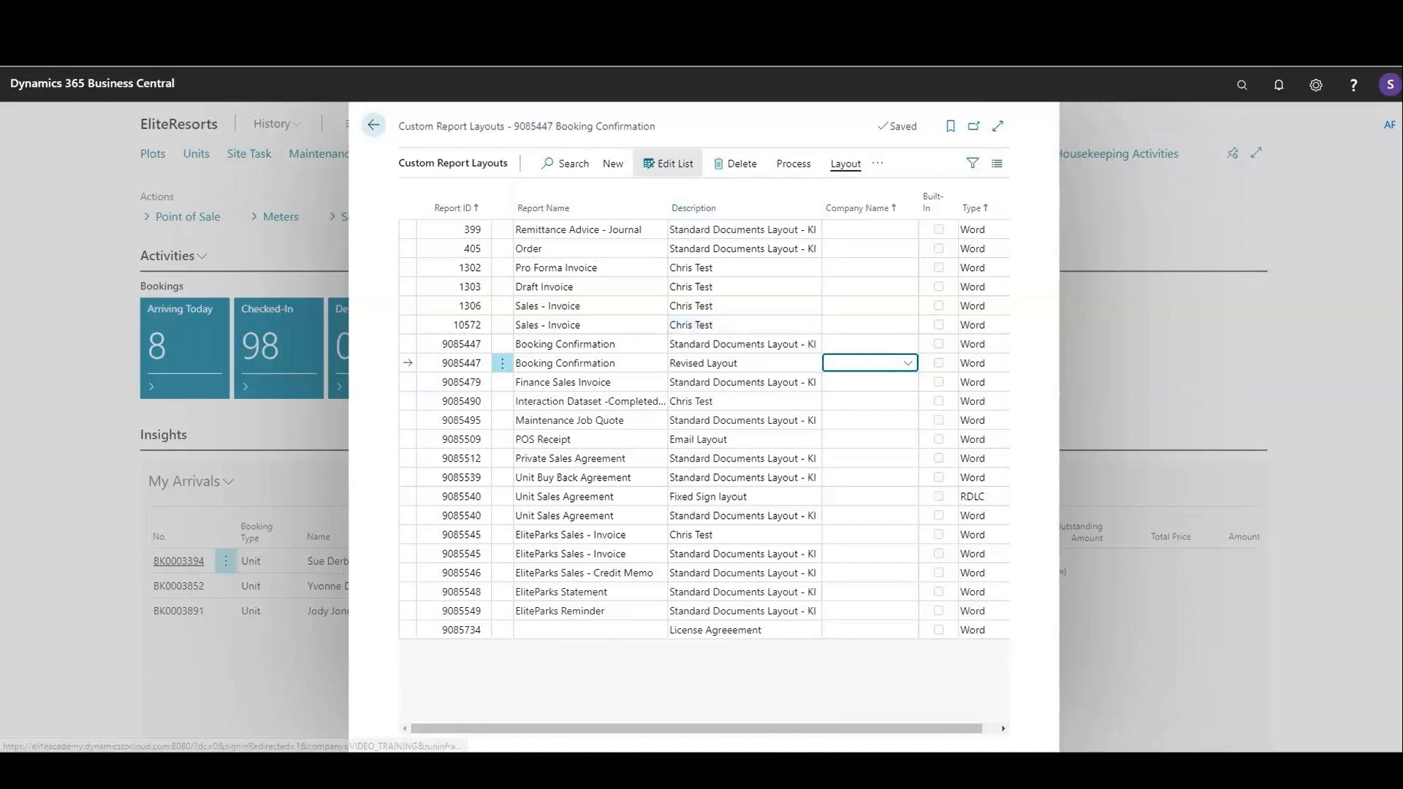
- Export the Booking Confirmation "Revised Layout" as a Word file
left_click(845, 163)
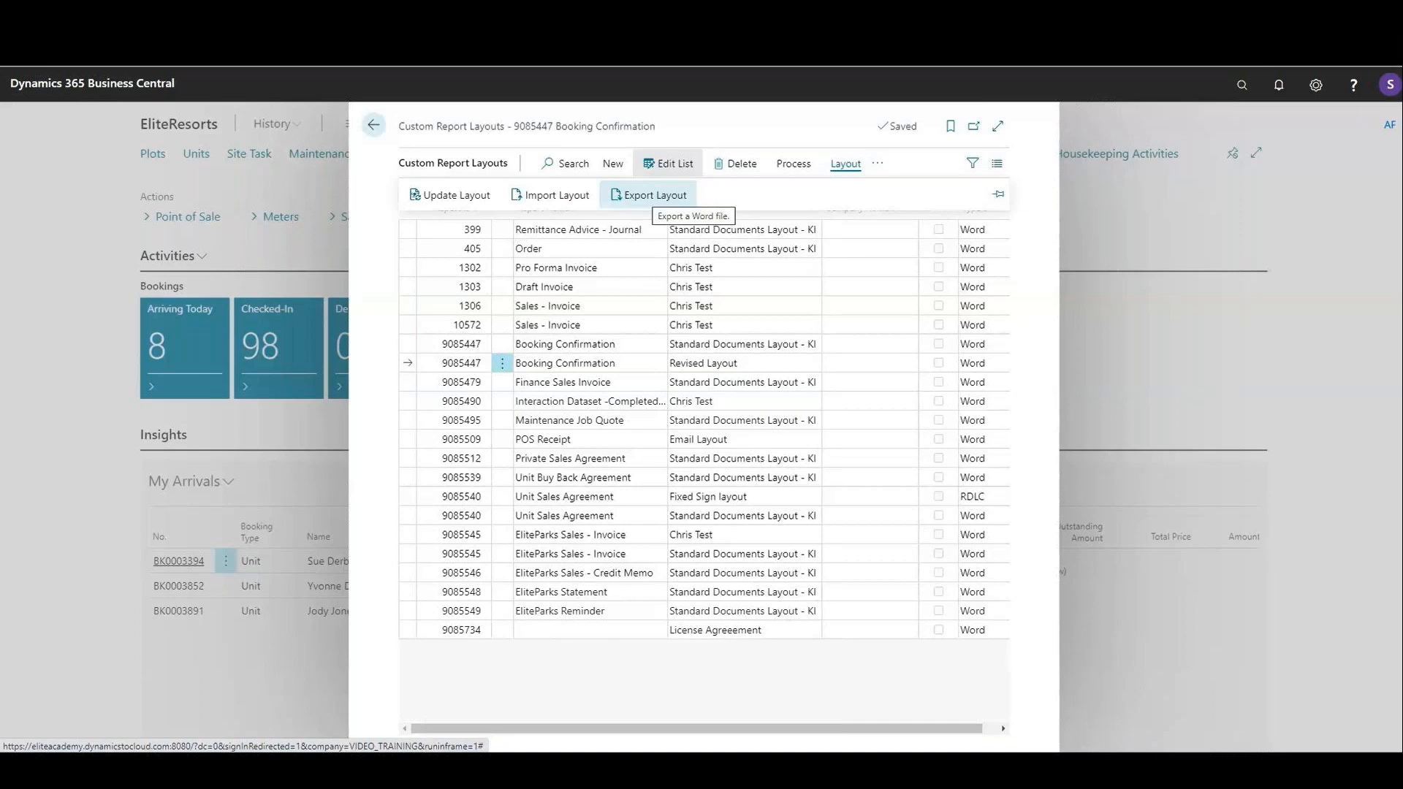
mouse_move(1049, 410)
left_click(653, 195)
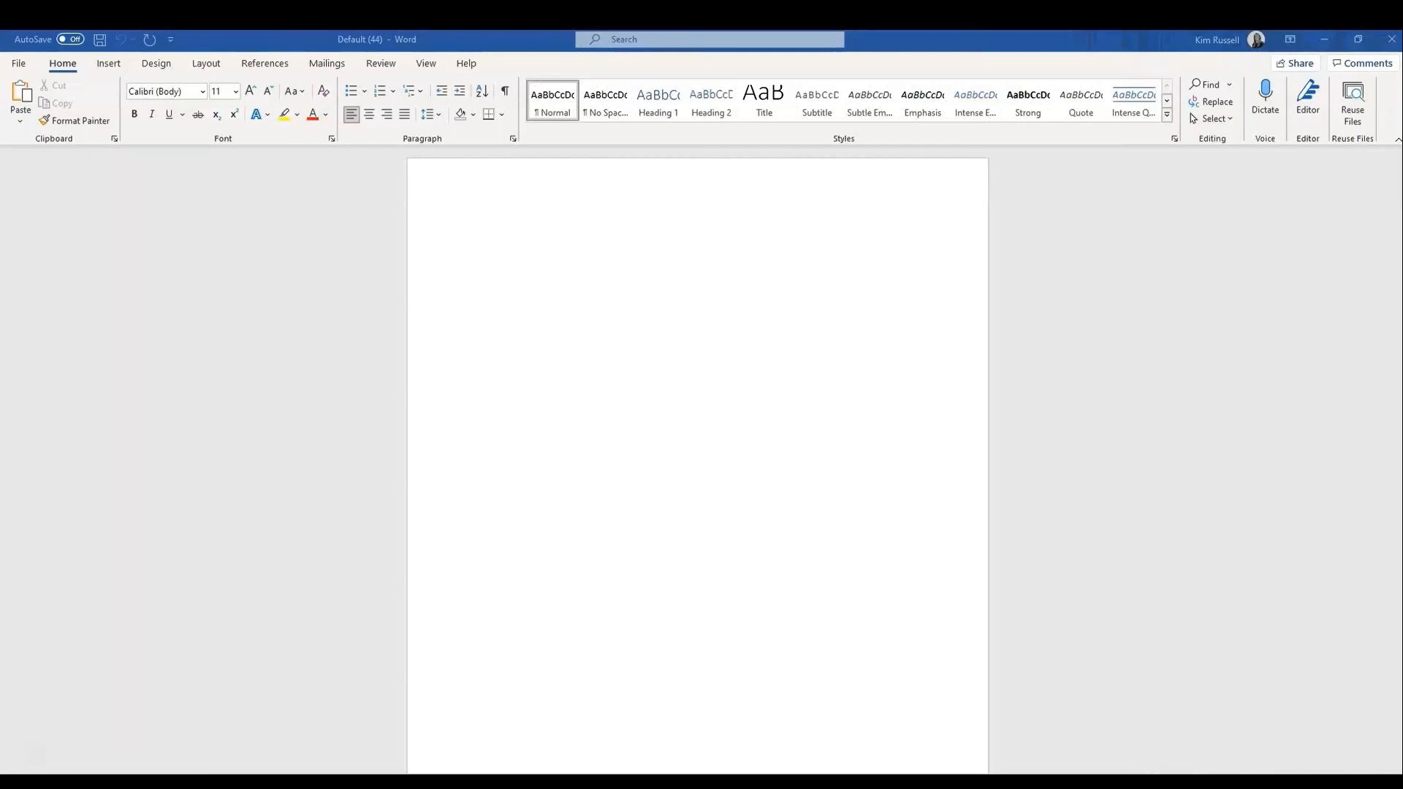
- In Word, customize the ribbon to include the Developer main tab
left_click(19, 63)
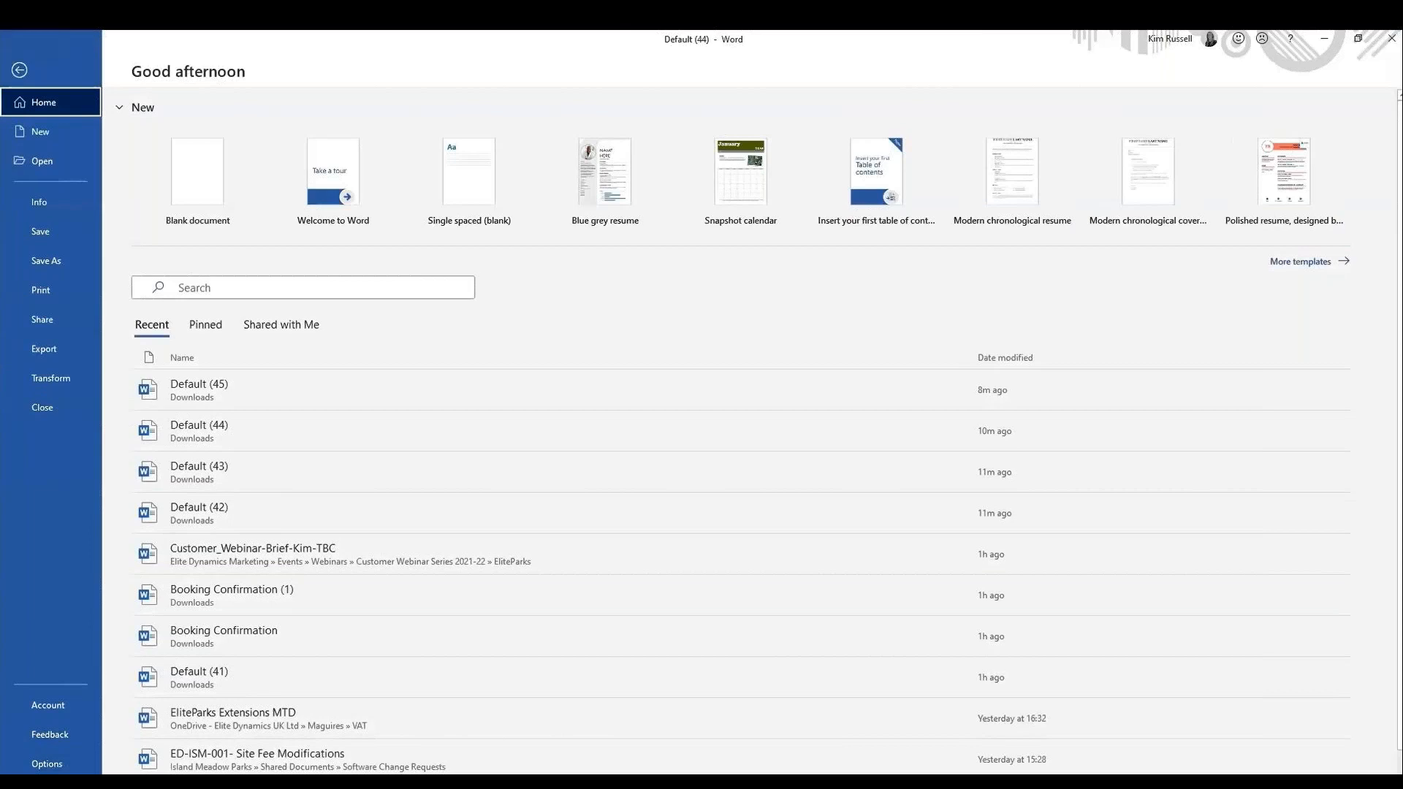
left_click(47, 764)
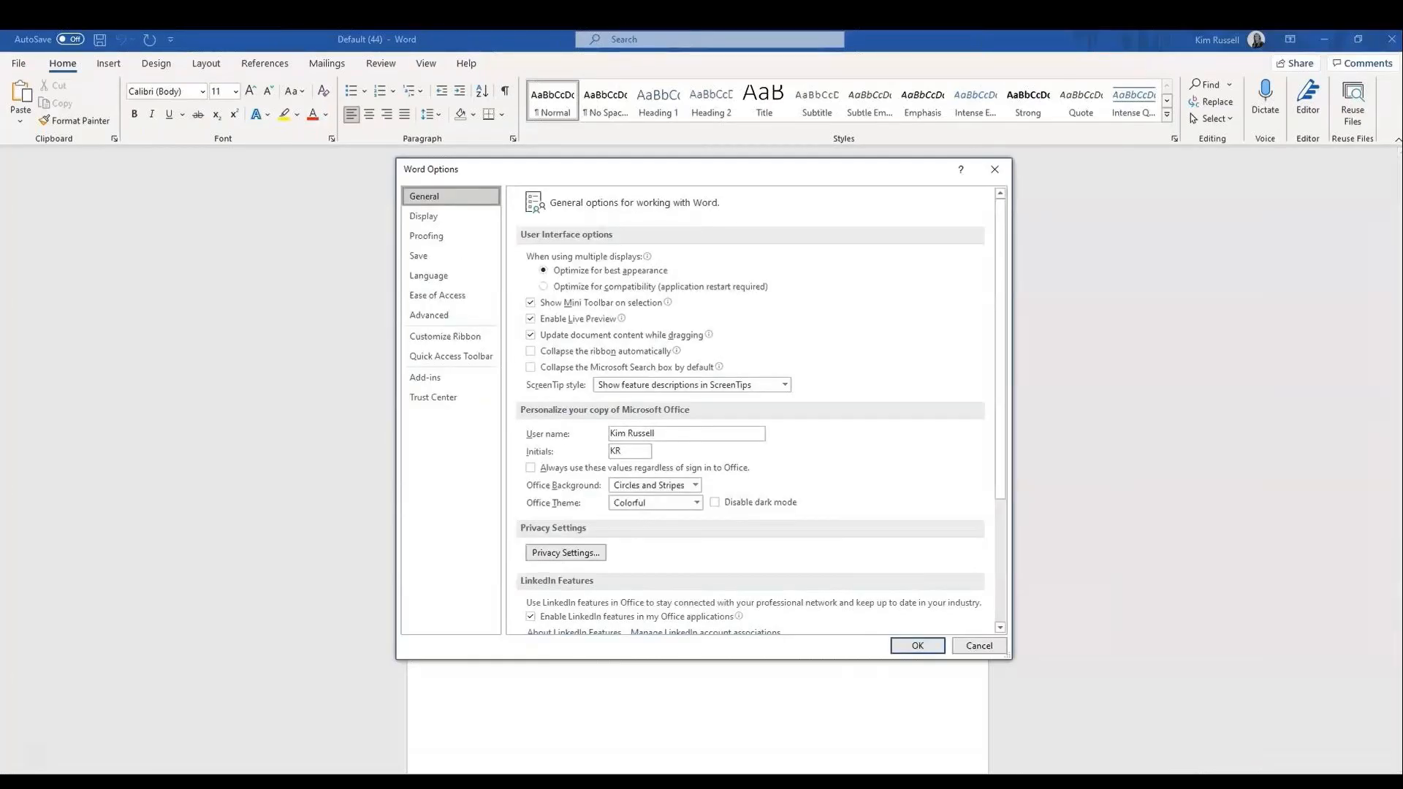
left_click(446, 337)
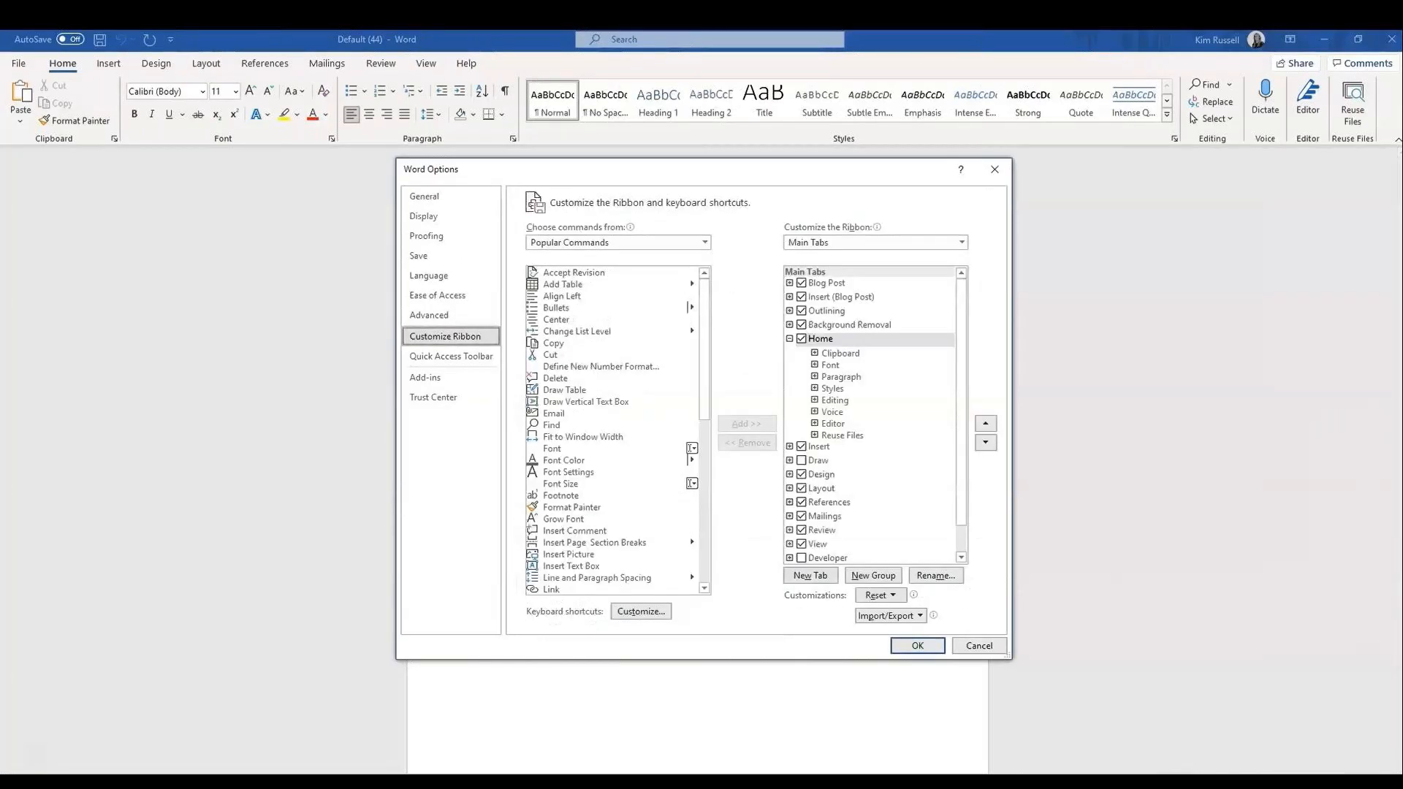
scroll(873, 413, "down", 1)
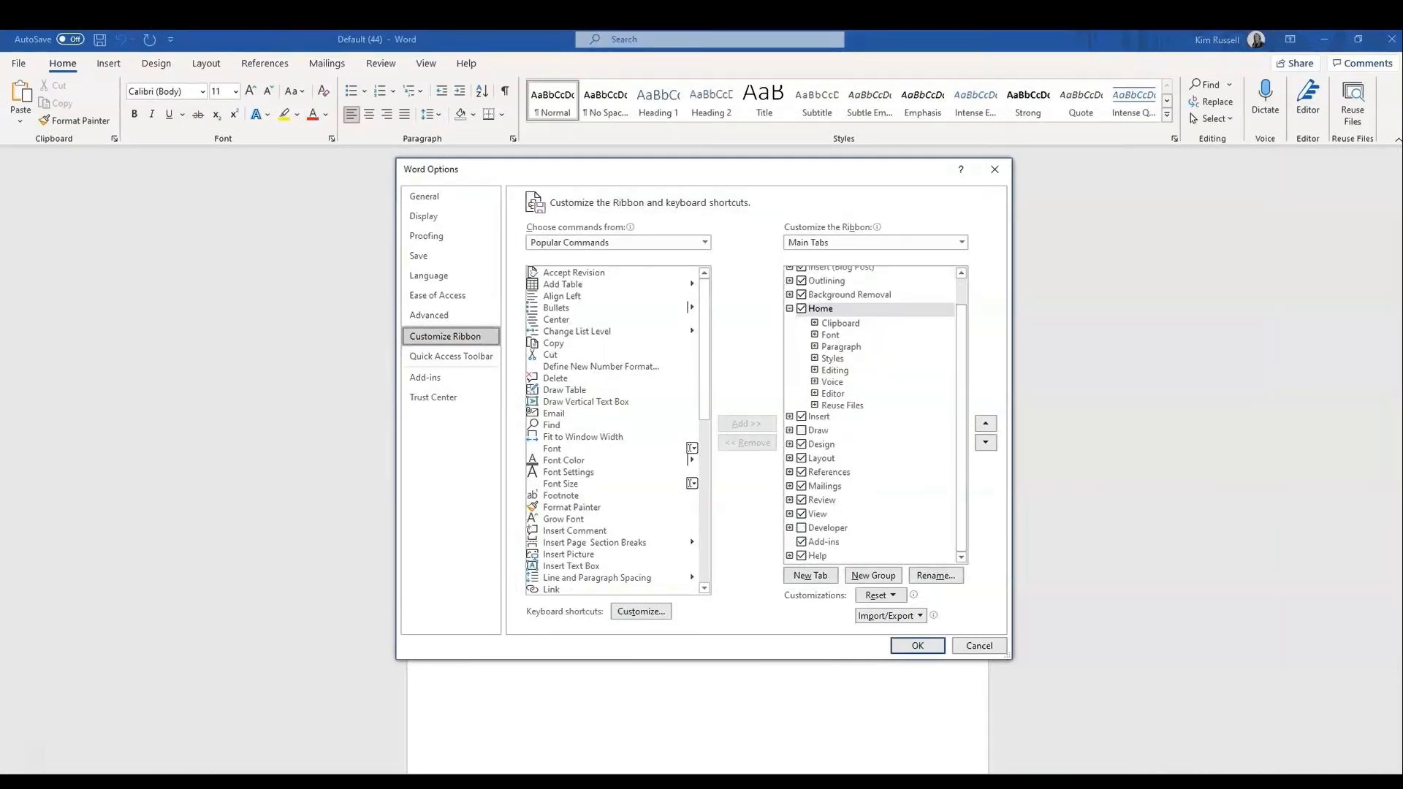
left_click(801, 528)
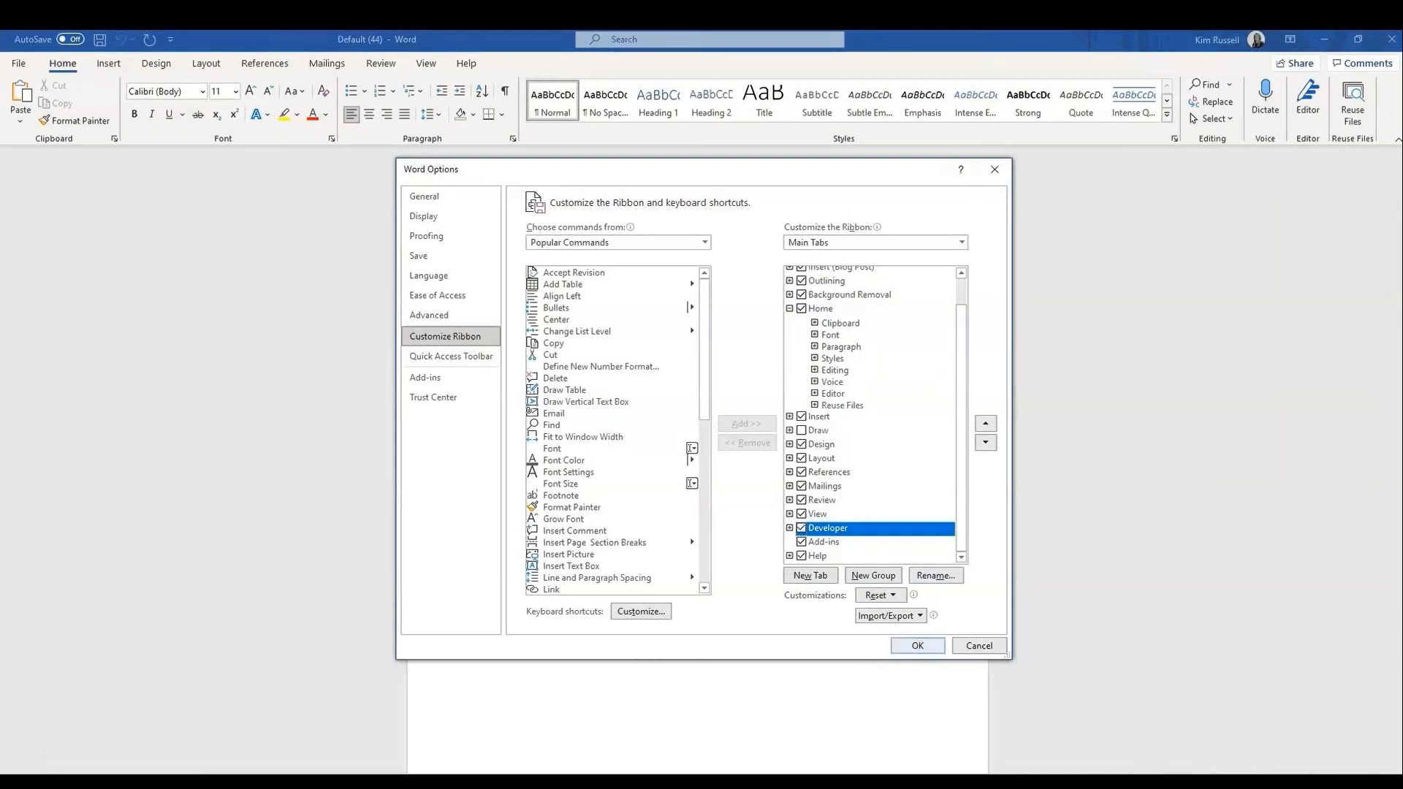
left_click(917, 645)
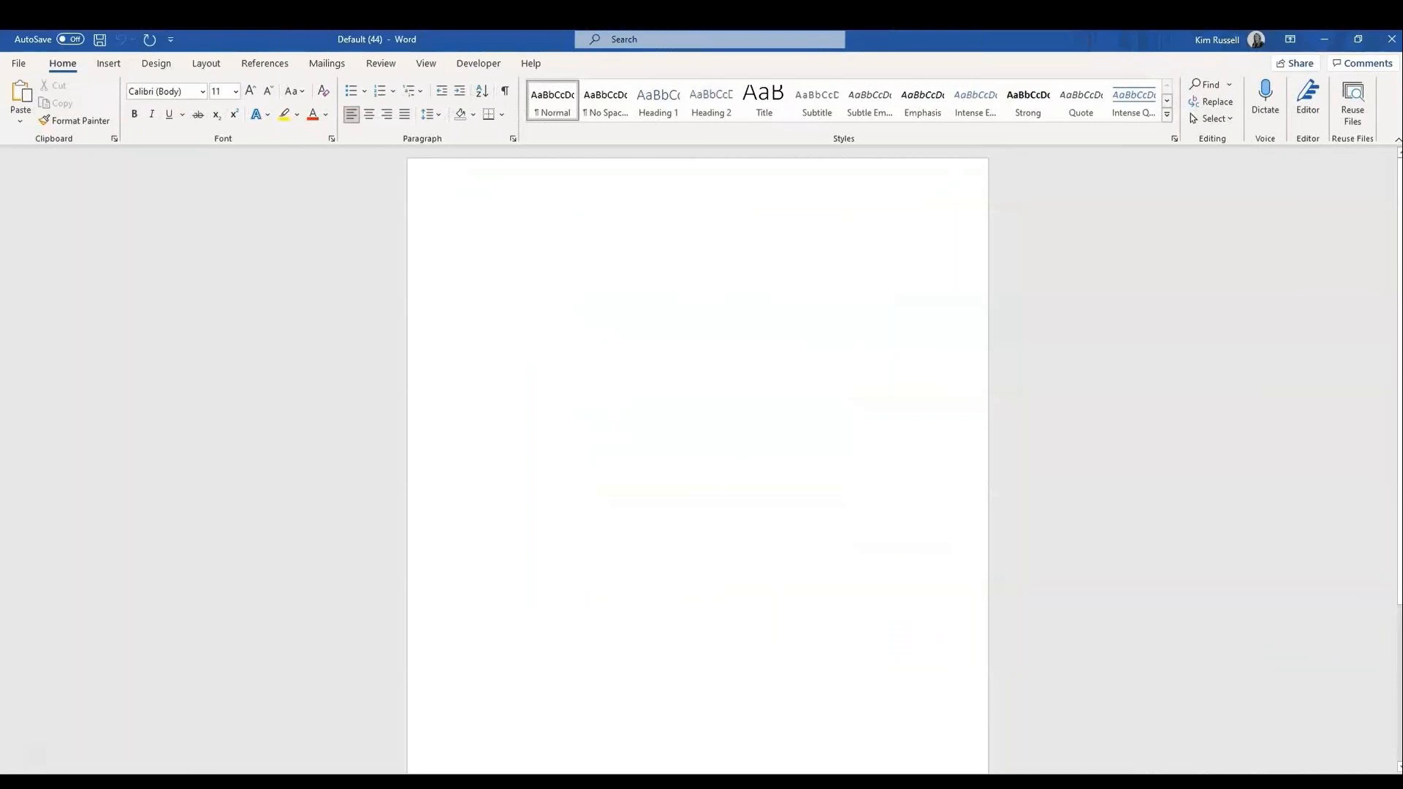
- Show the XML mapping and choose the custom XML part urn:microsoft-dynamics-nav/reports/EPW_Booking_Confirmation/9085447/
left_click(478, 63)
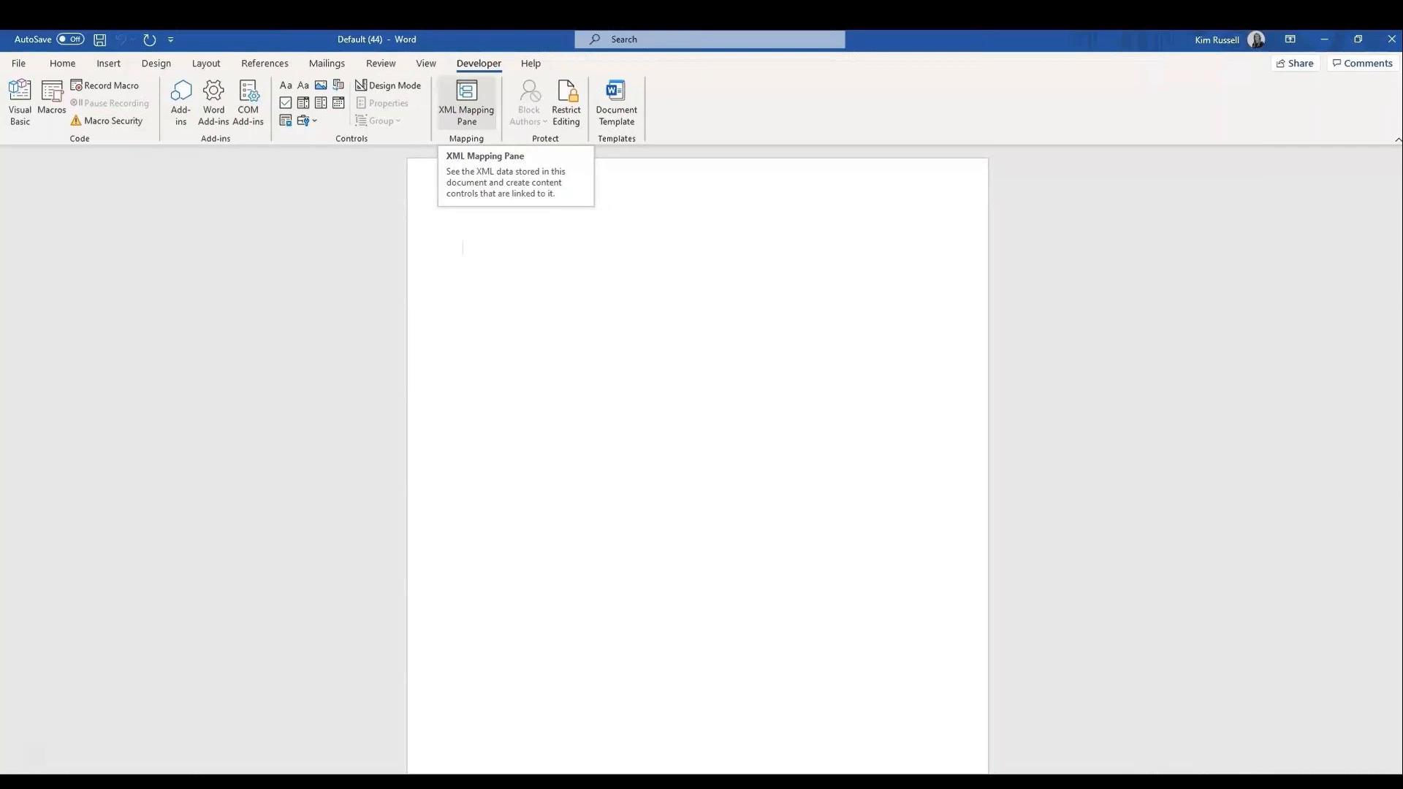
left_click(466, 102)
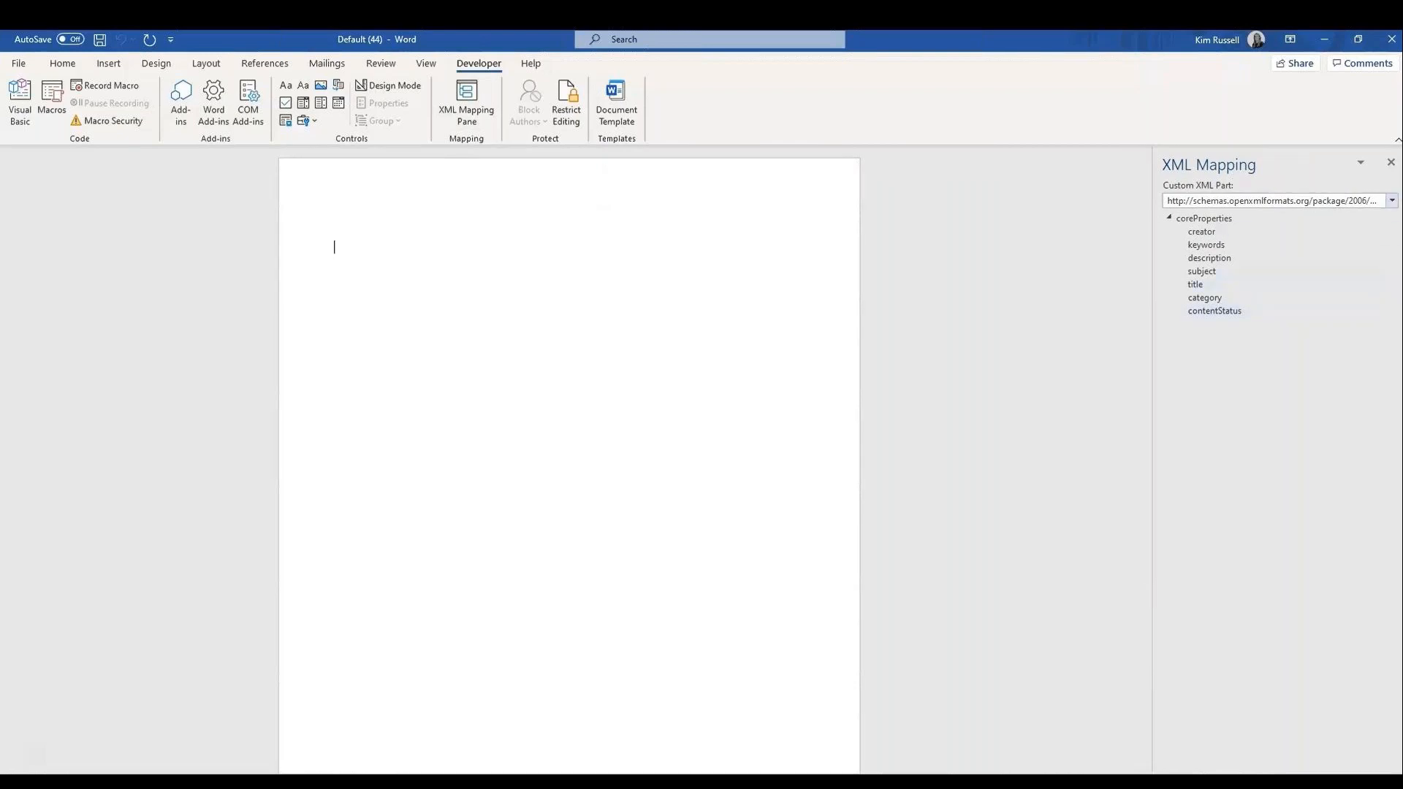
left_click(1392, 200)
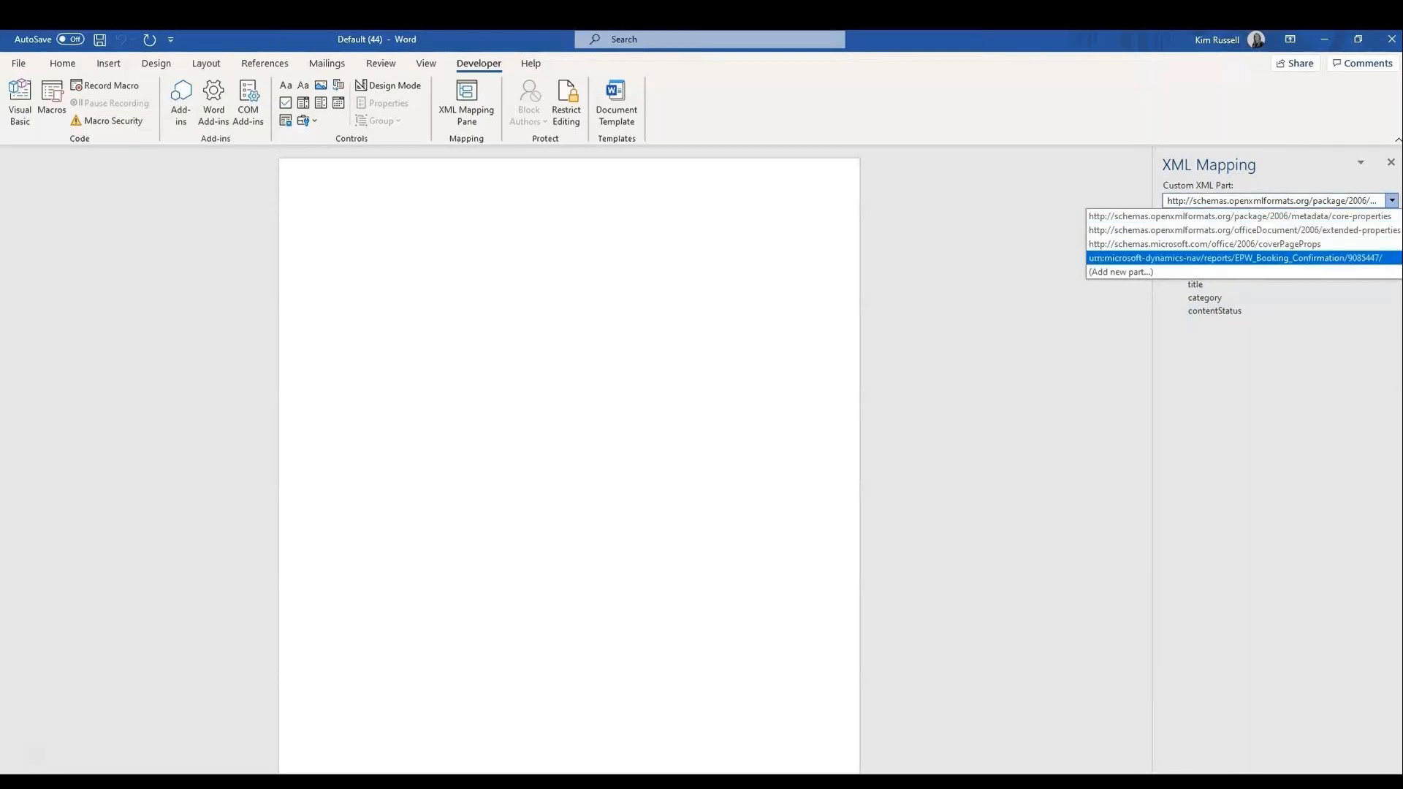
left_click(1235, 258)
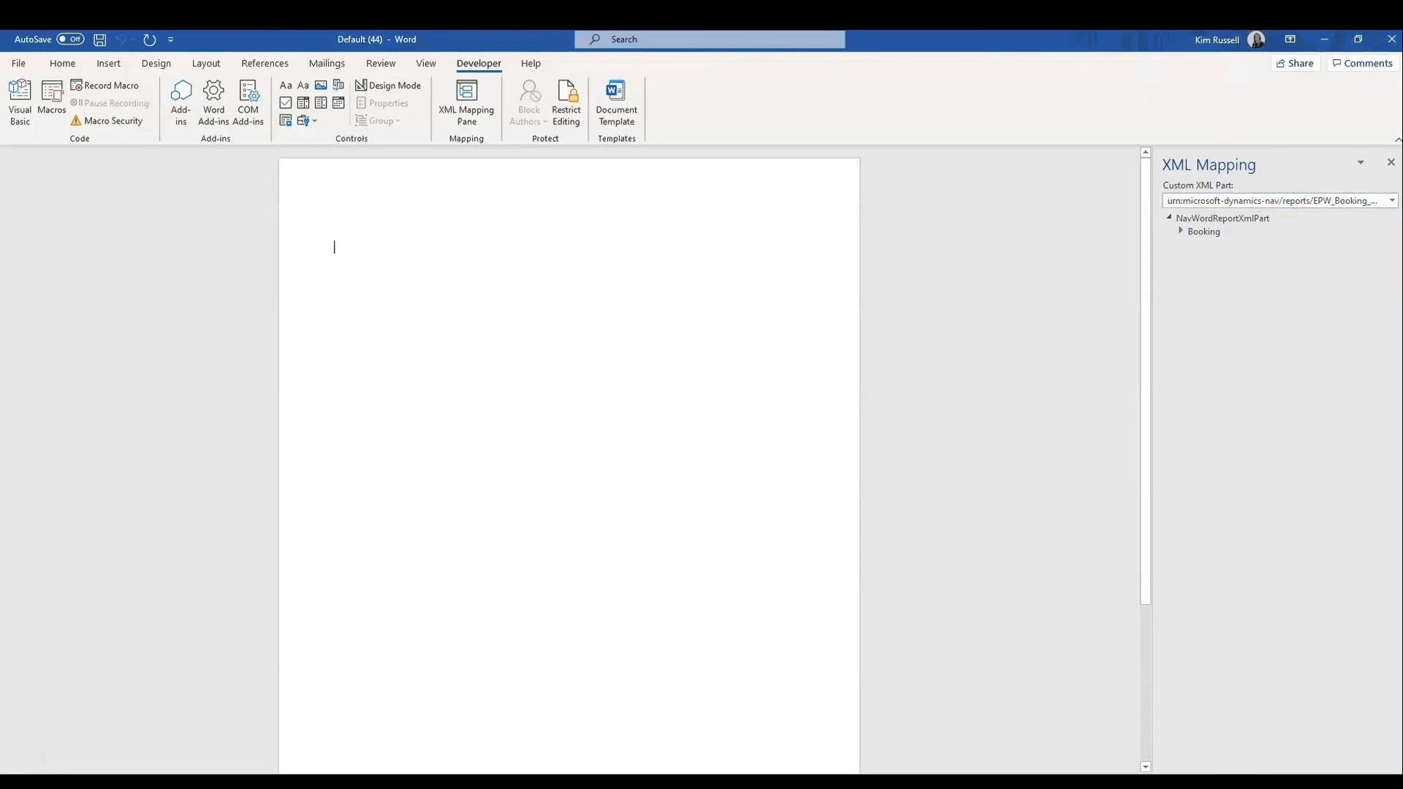
- Expand the Booking node and its Booking_Extra group to examine the fields available for mapping
left_click(1181, 231)
left_click_drag(1391, 314, 1391, 516)
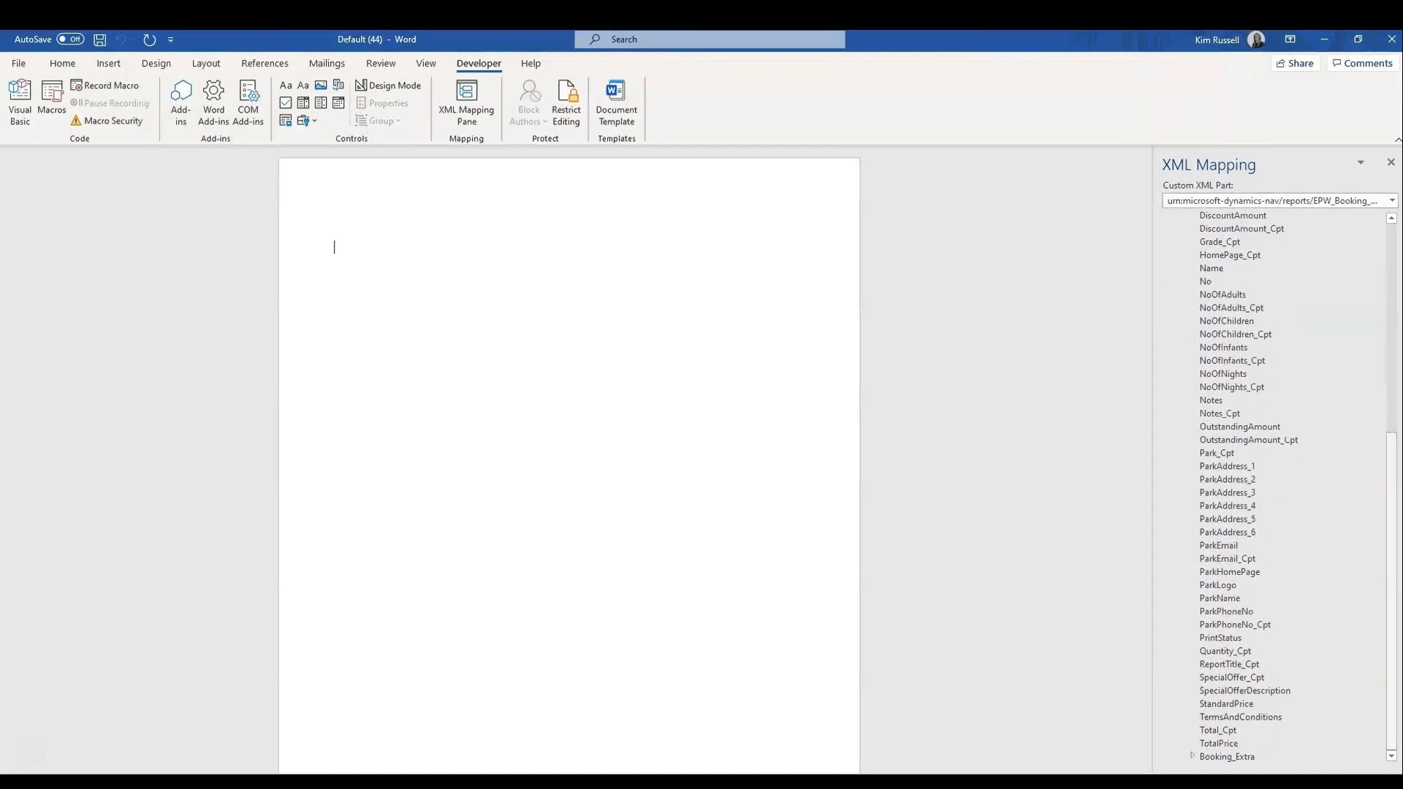
left_click(1192, 756)
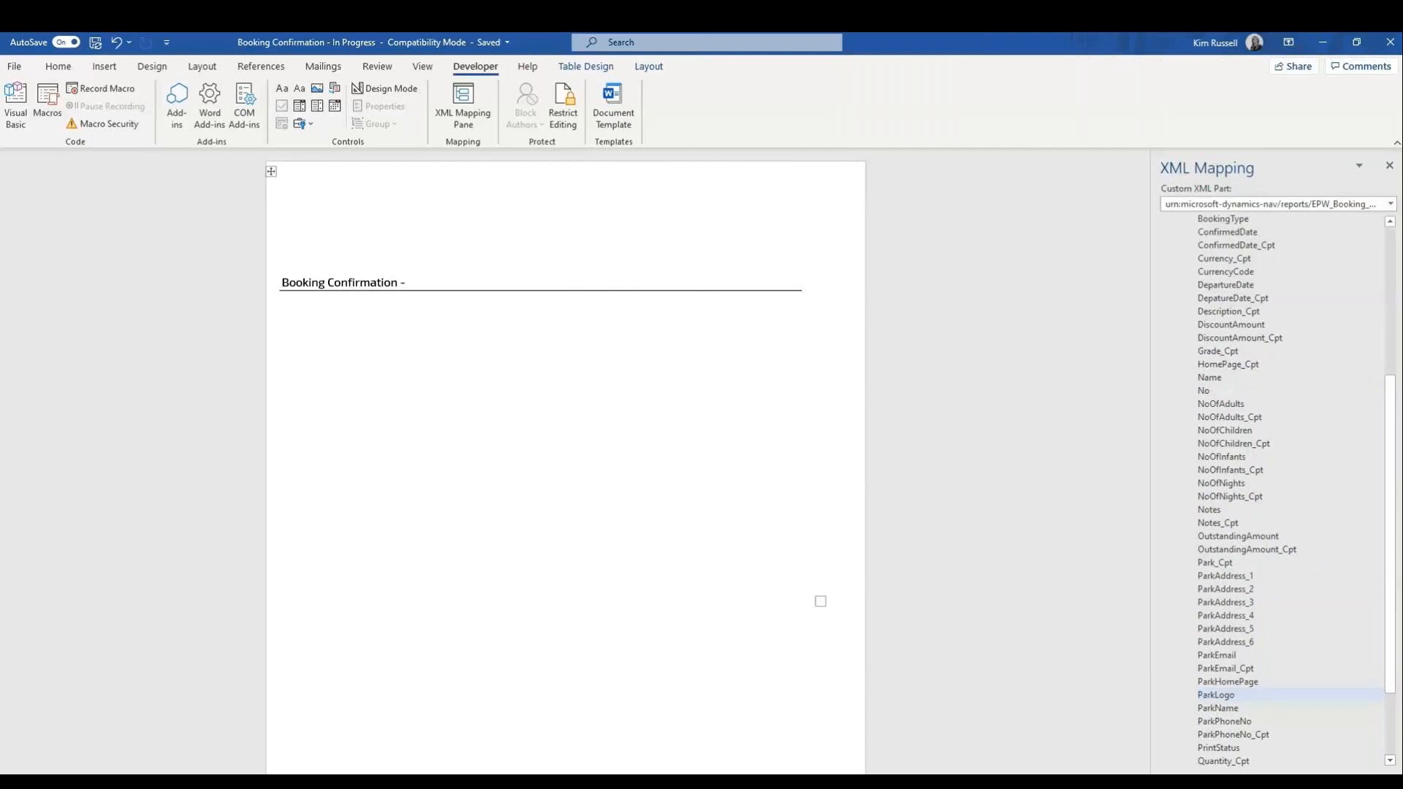
- Insert the ParkLogo field as a picture content control above the Booking Confirmation heading and right-align it
right_click(1233, 694)
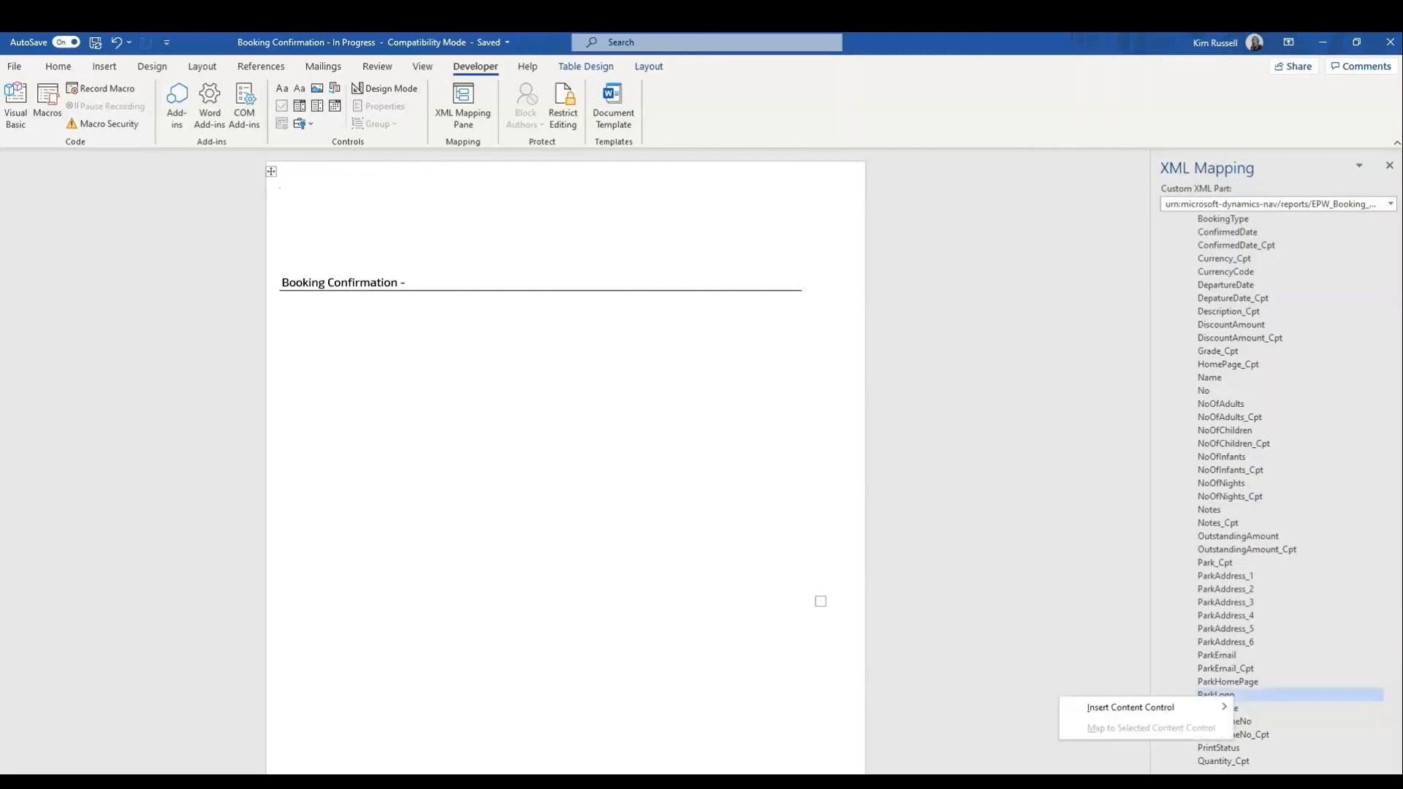
mouse_move(1130, 707)
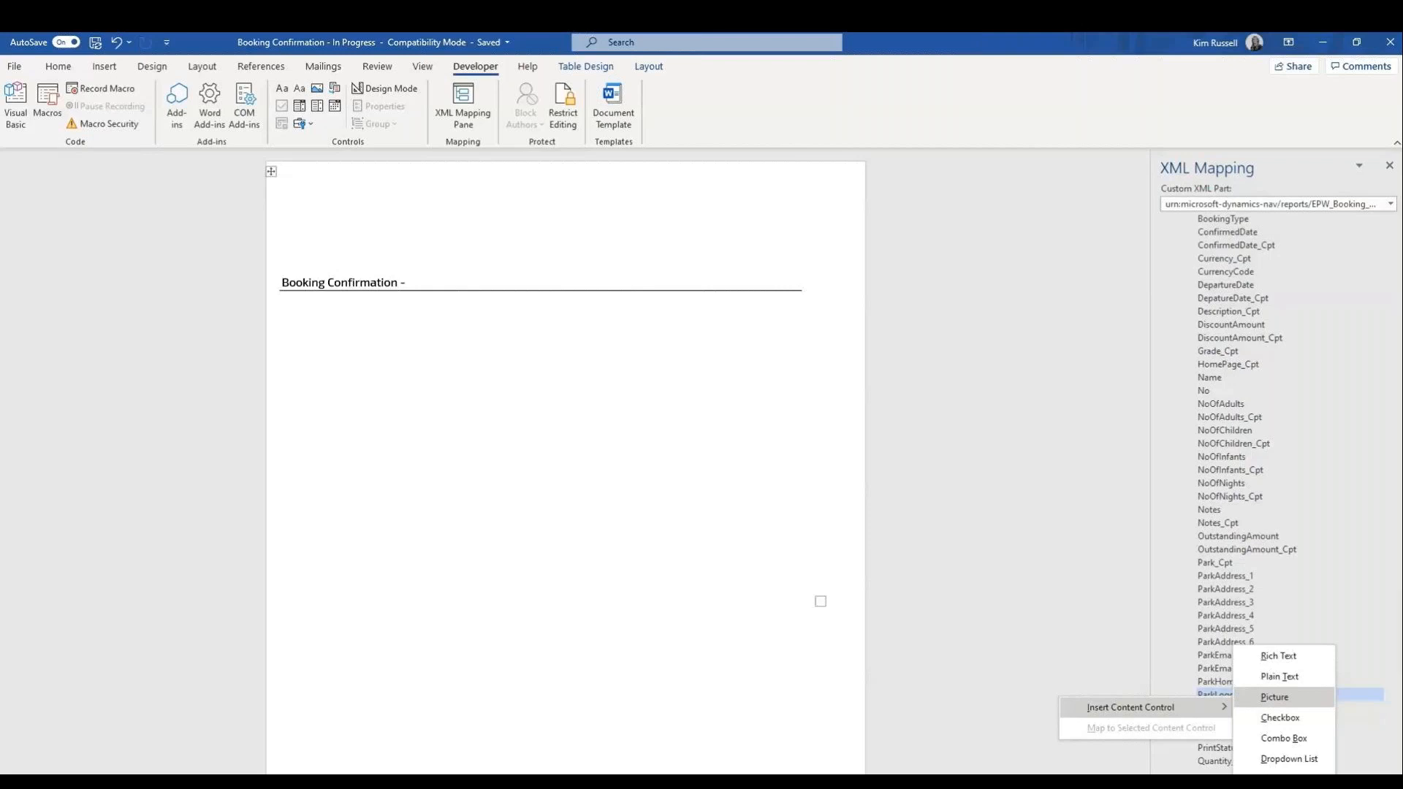
left_click(1274, 697)
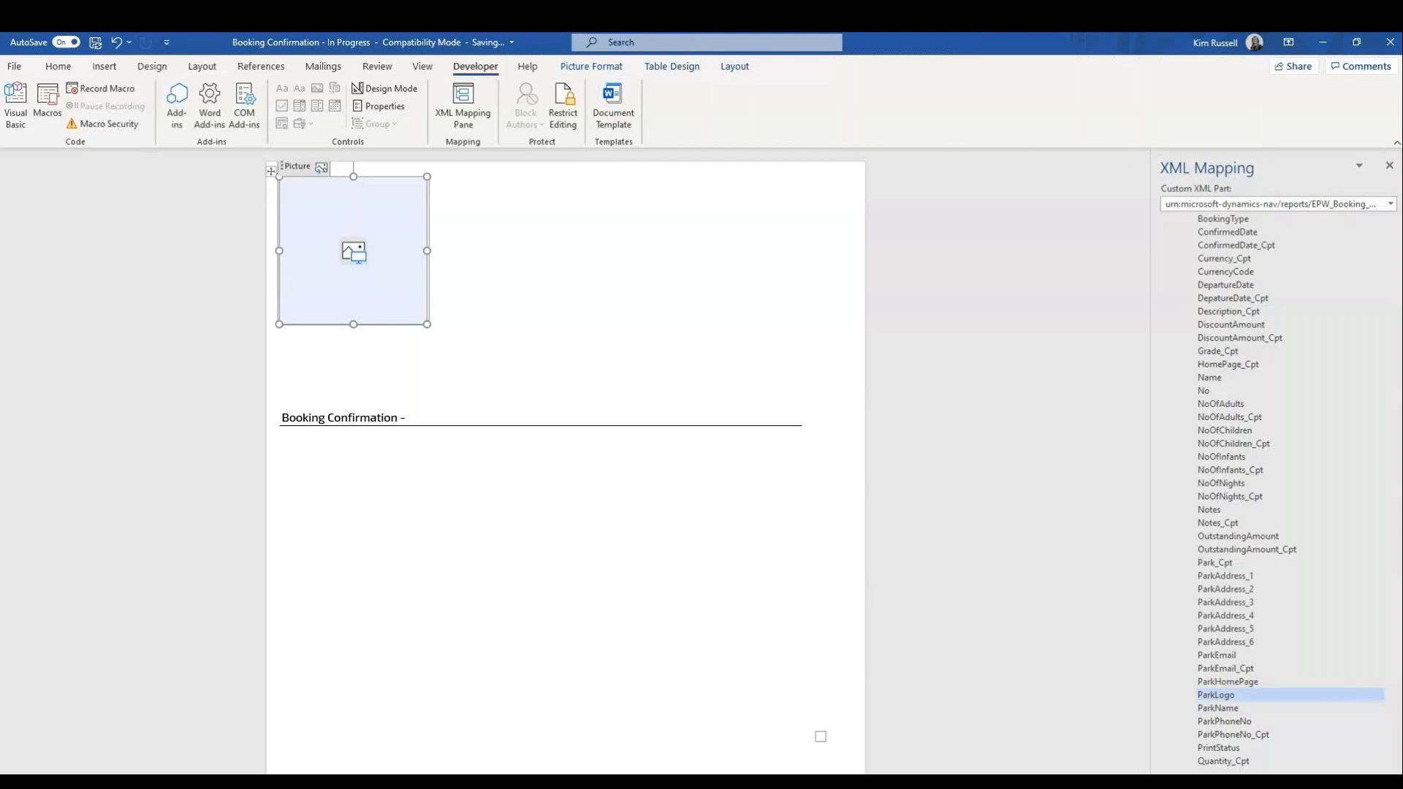
left_click(58, 67)
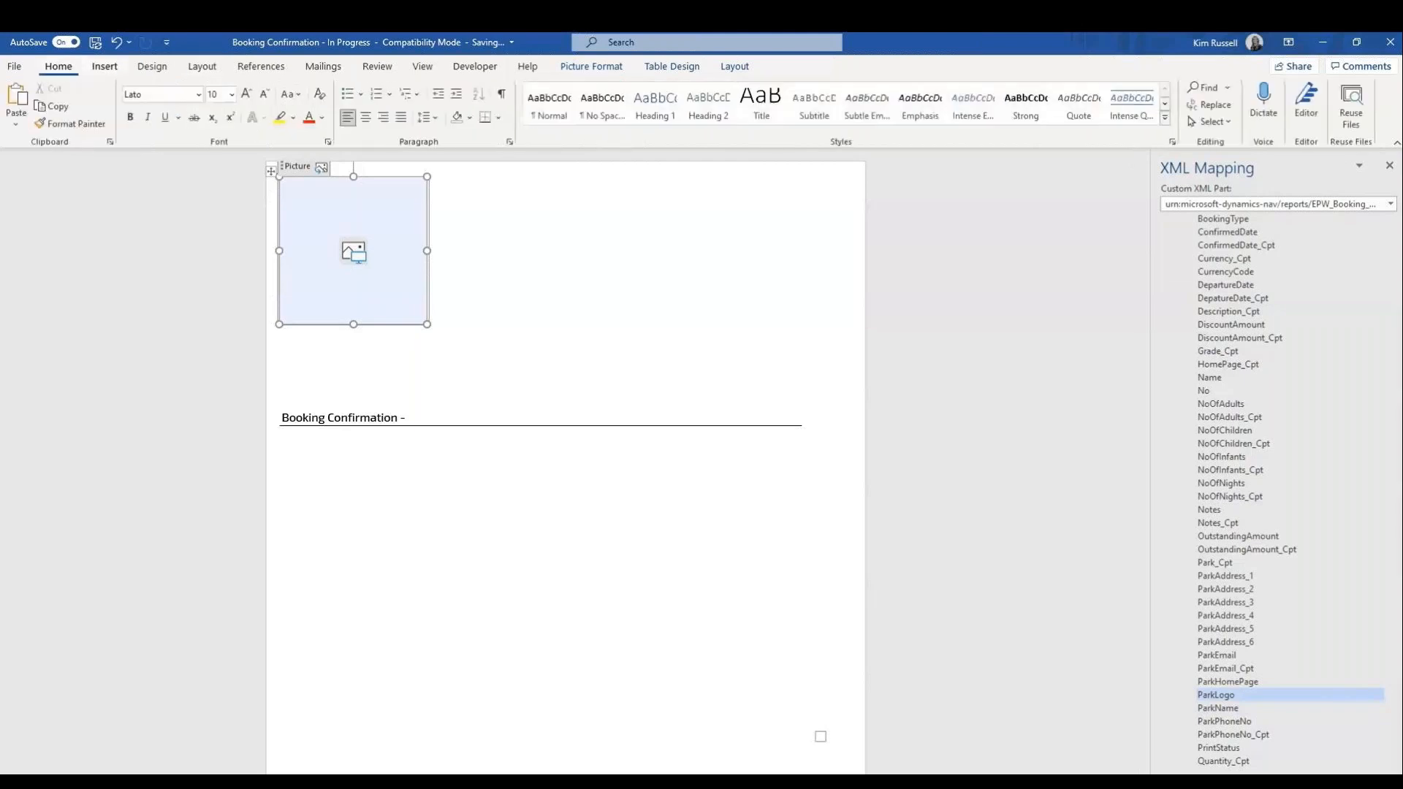
left_click(383, 117)
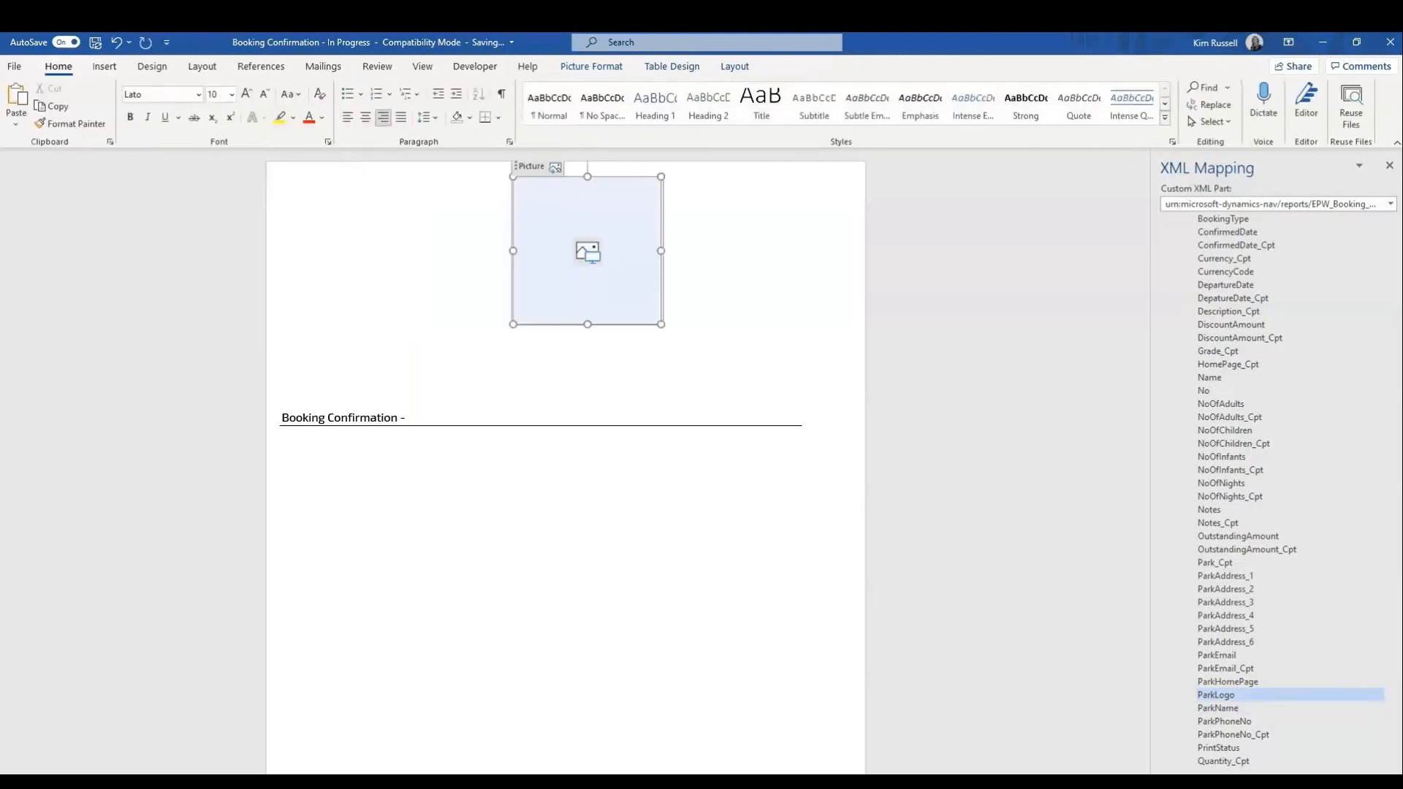
- Left-align the ParkLogo picture control above the Booking Confirmation heading
left_click(364, 117)
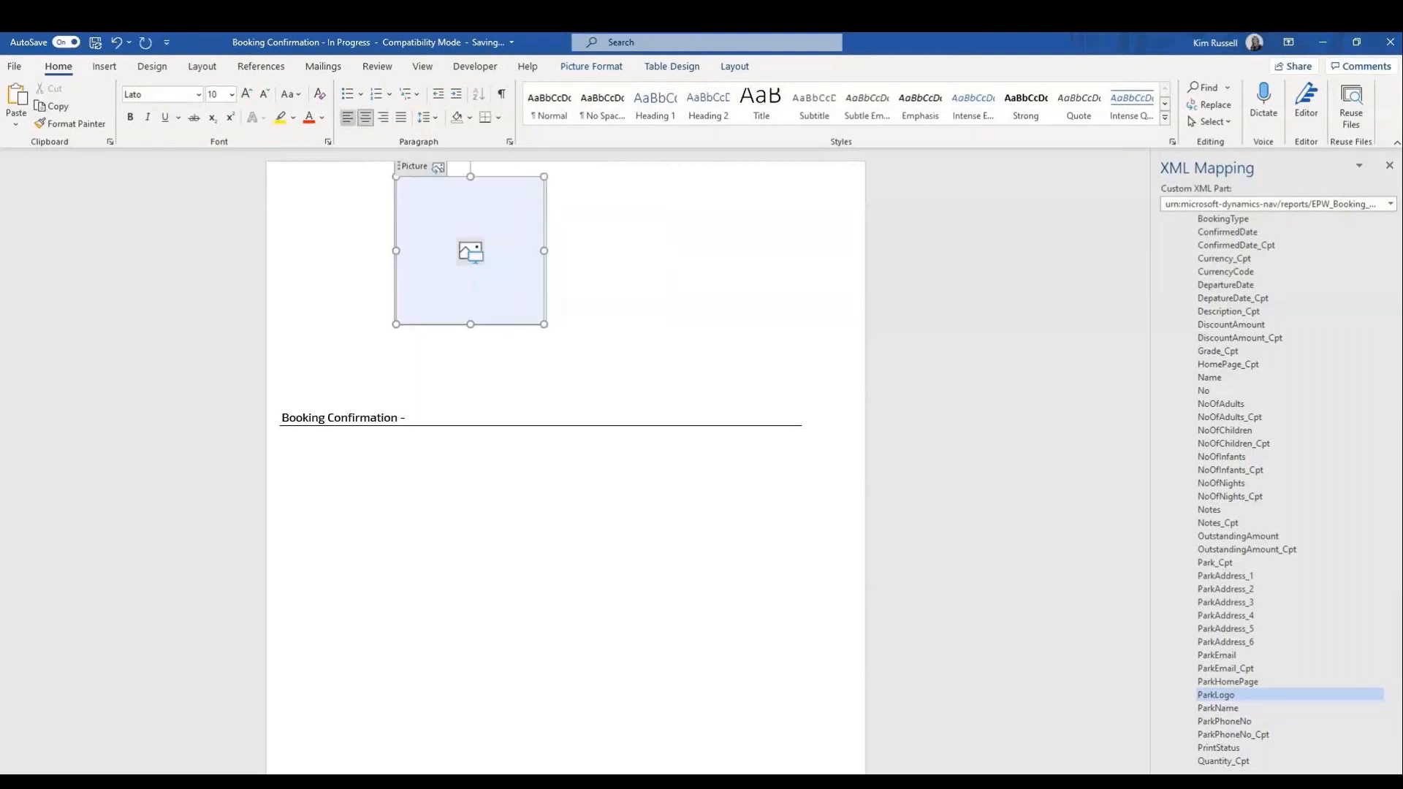
left_click(348, 117)
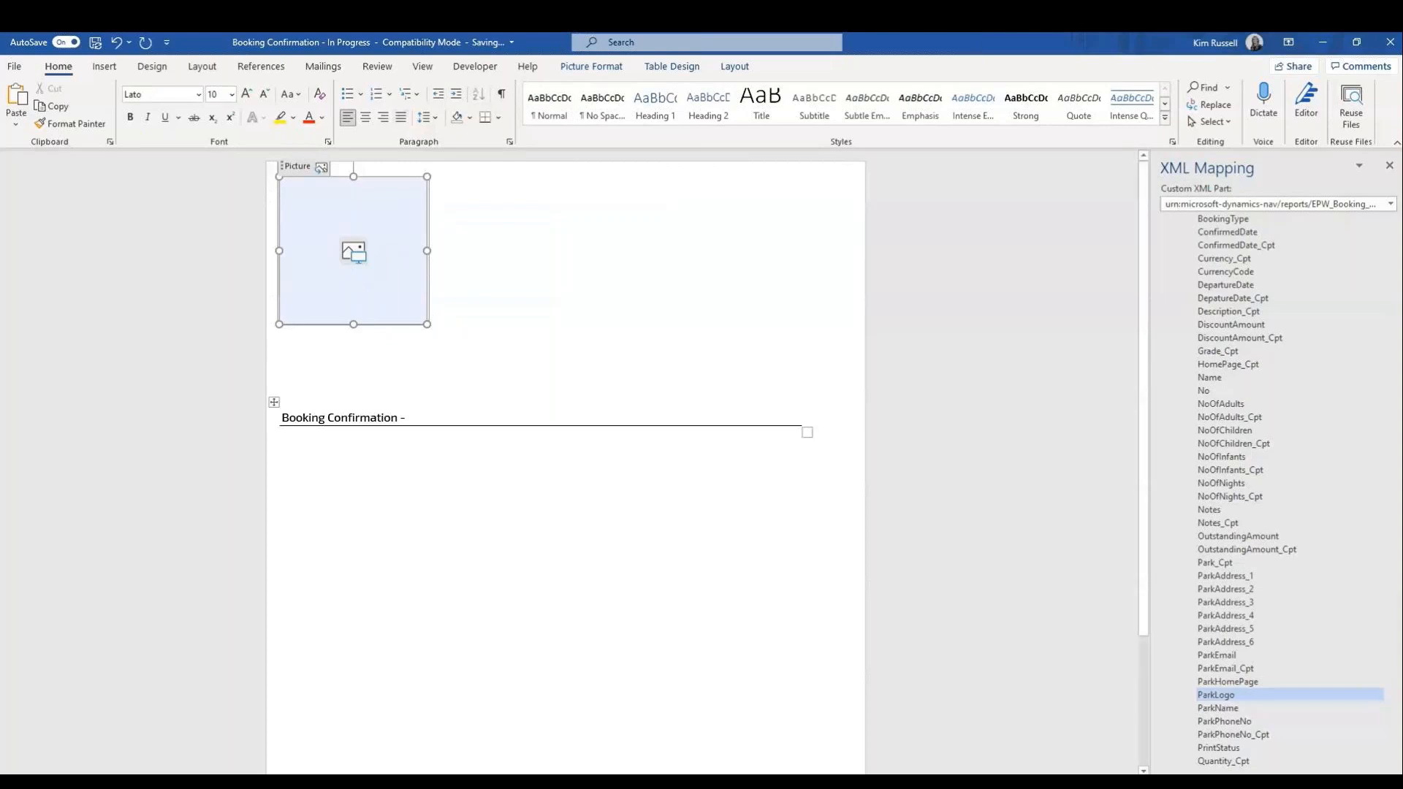
- Insert the No field as a plain text content control at the end of the Booking Confirmation heading
left_click(409, 417)
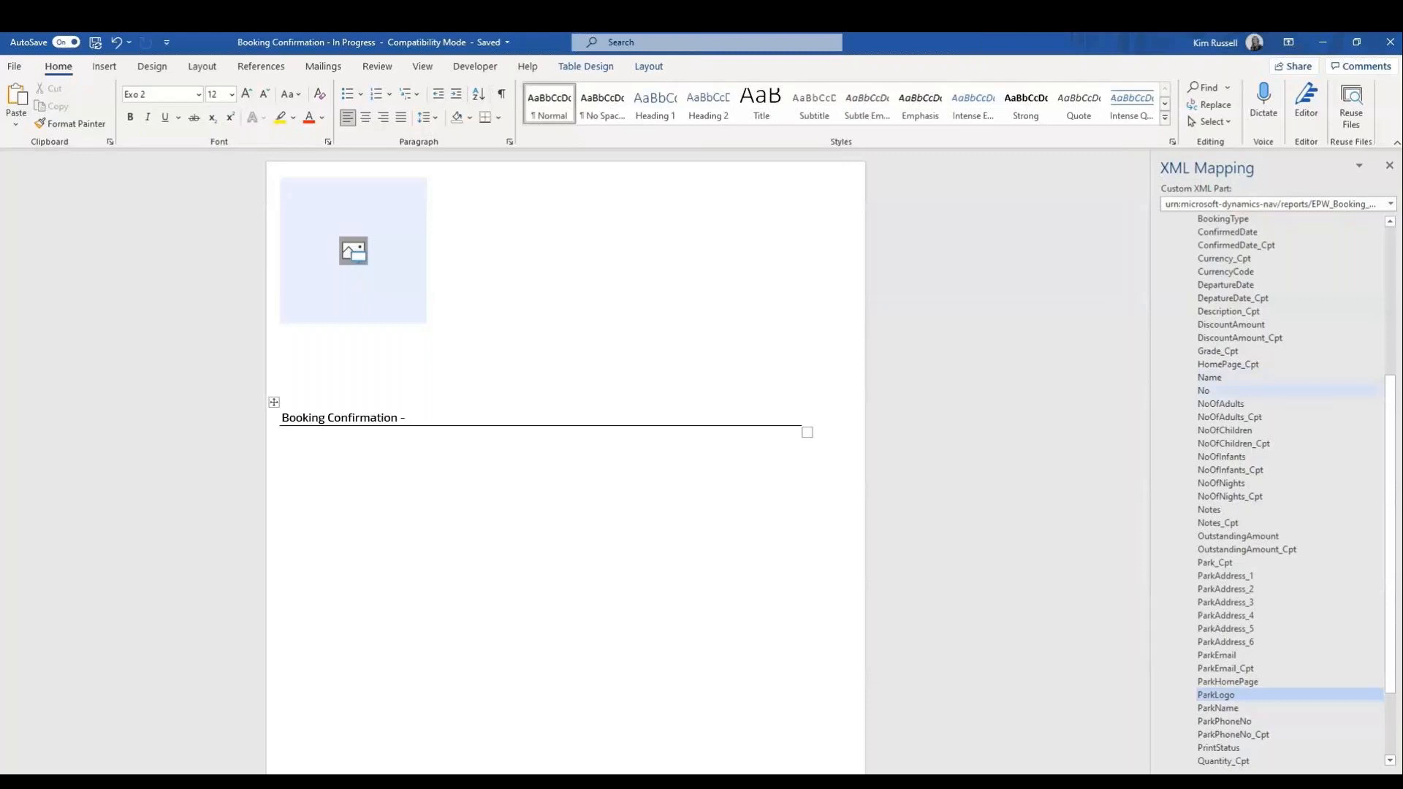
right_click(1225, 393)
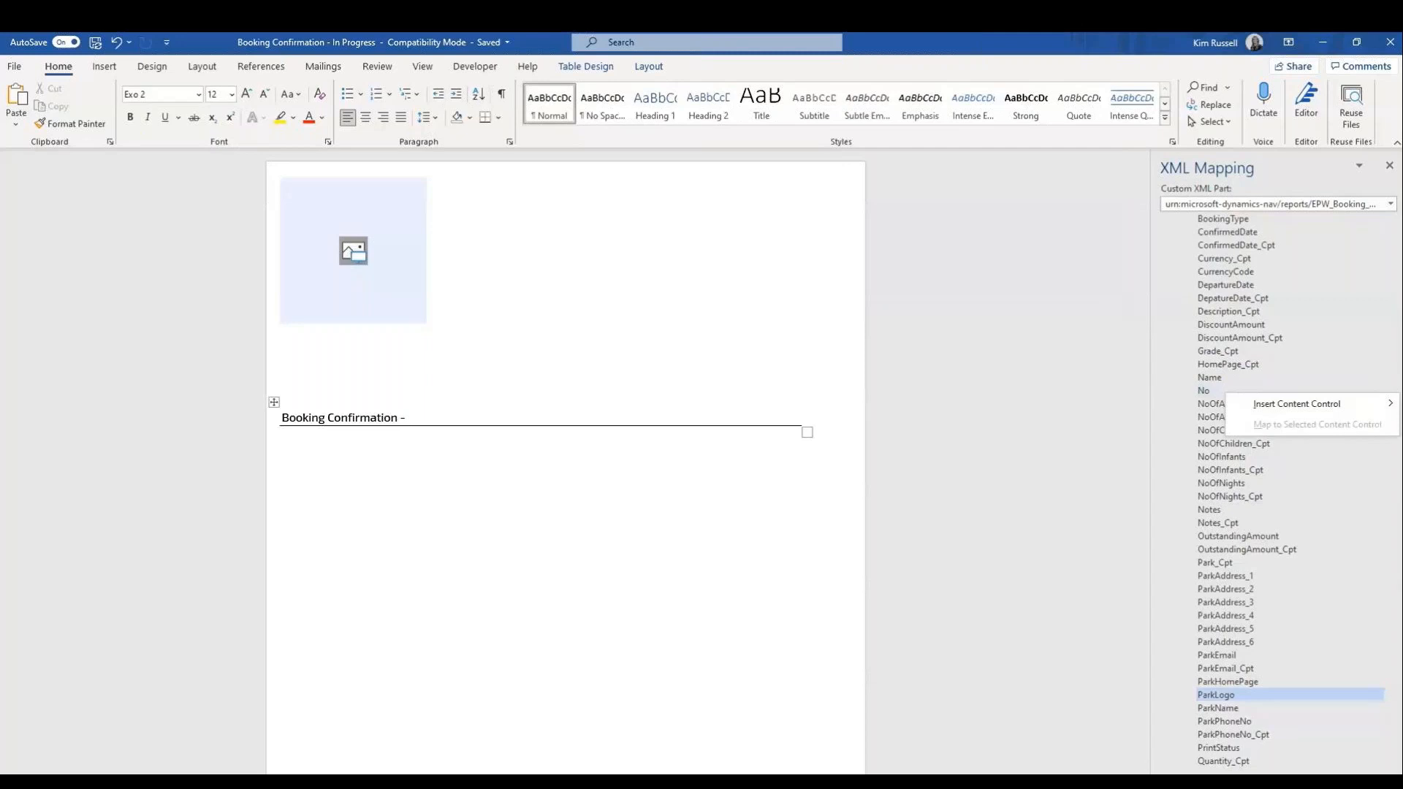
mouse_move(1297, 404)
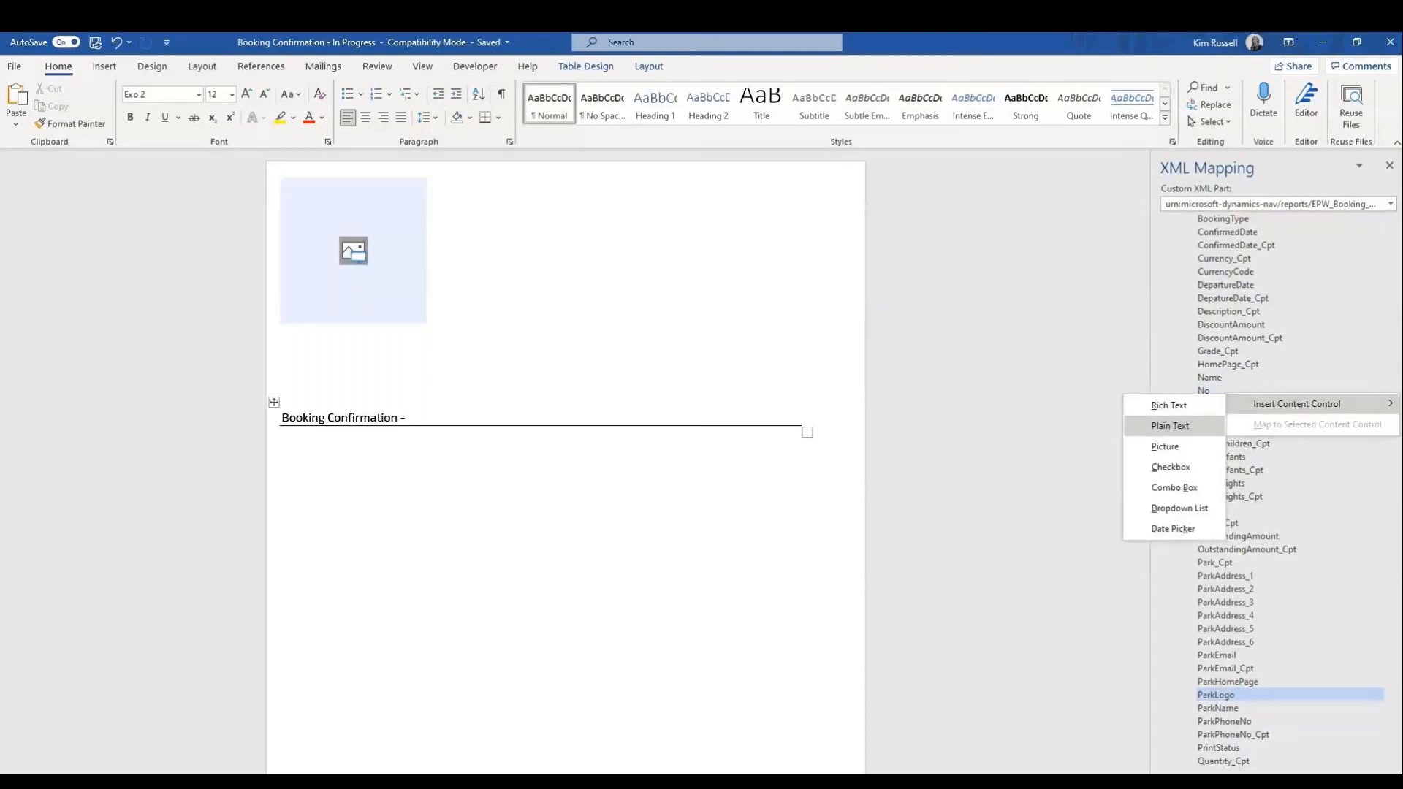
left_click(1170, 426)
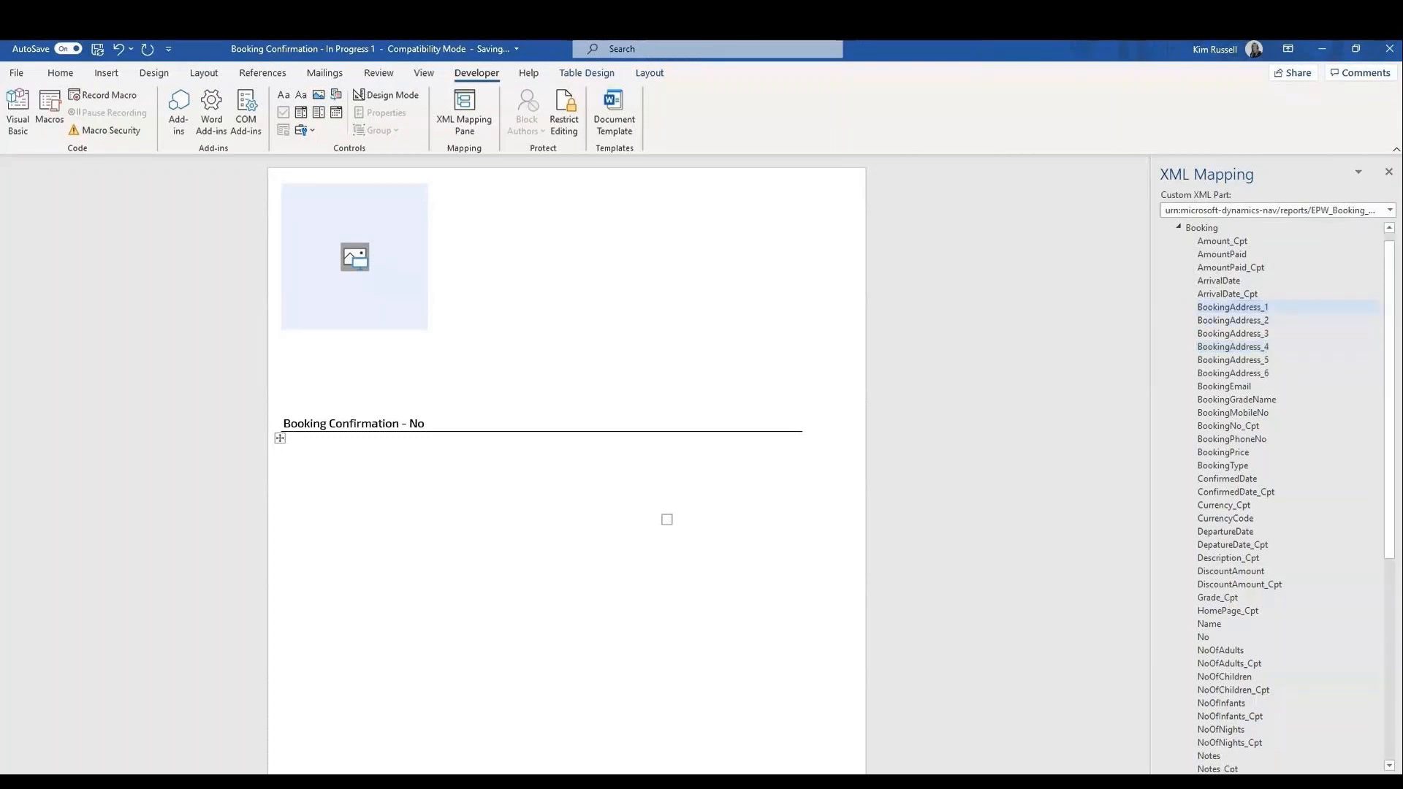
- Insert BookingAddress_1 and BookingAddress_2 as plain text content controls on separate lines in the table cell below the heading
right_click(1228, 307)
mouse_move(1294, 321)
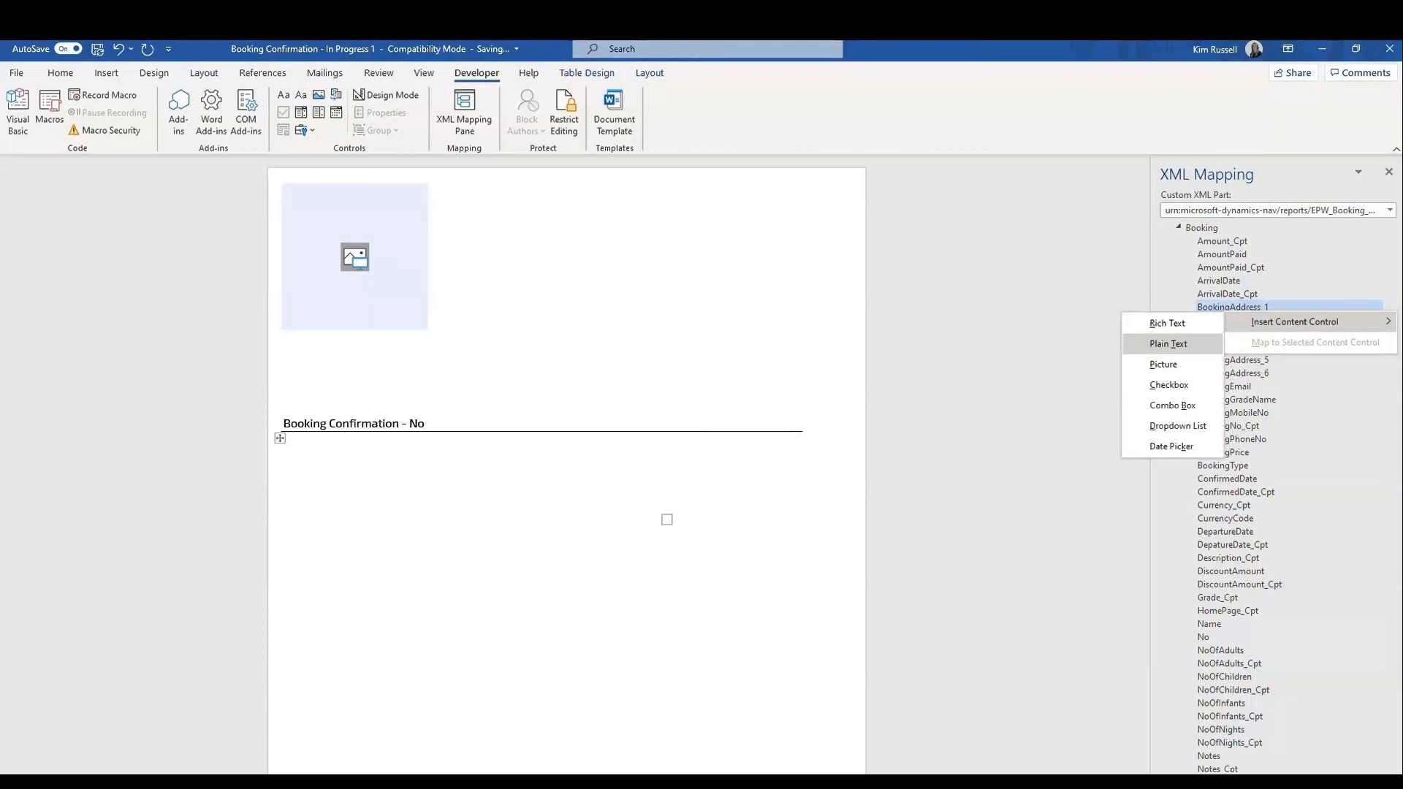
left_click(1167, 343)
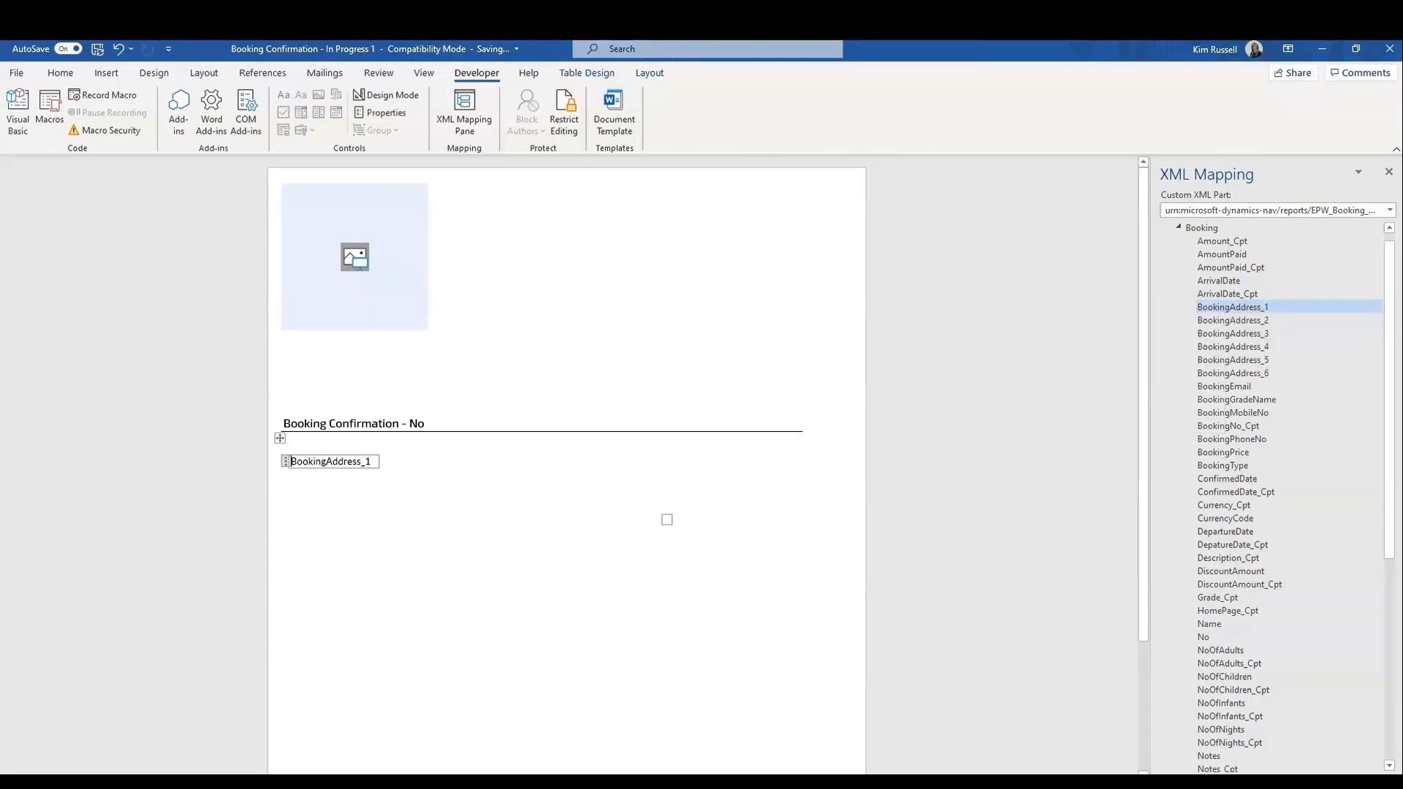
key("Right")
key("Return")
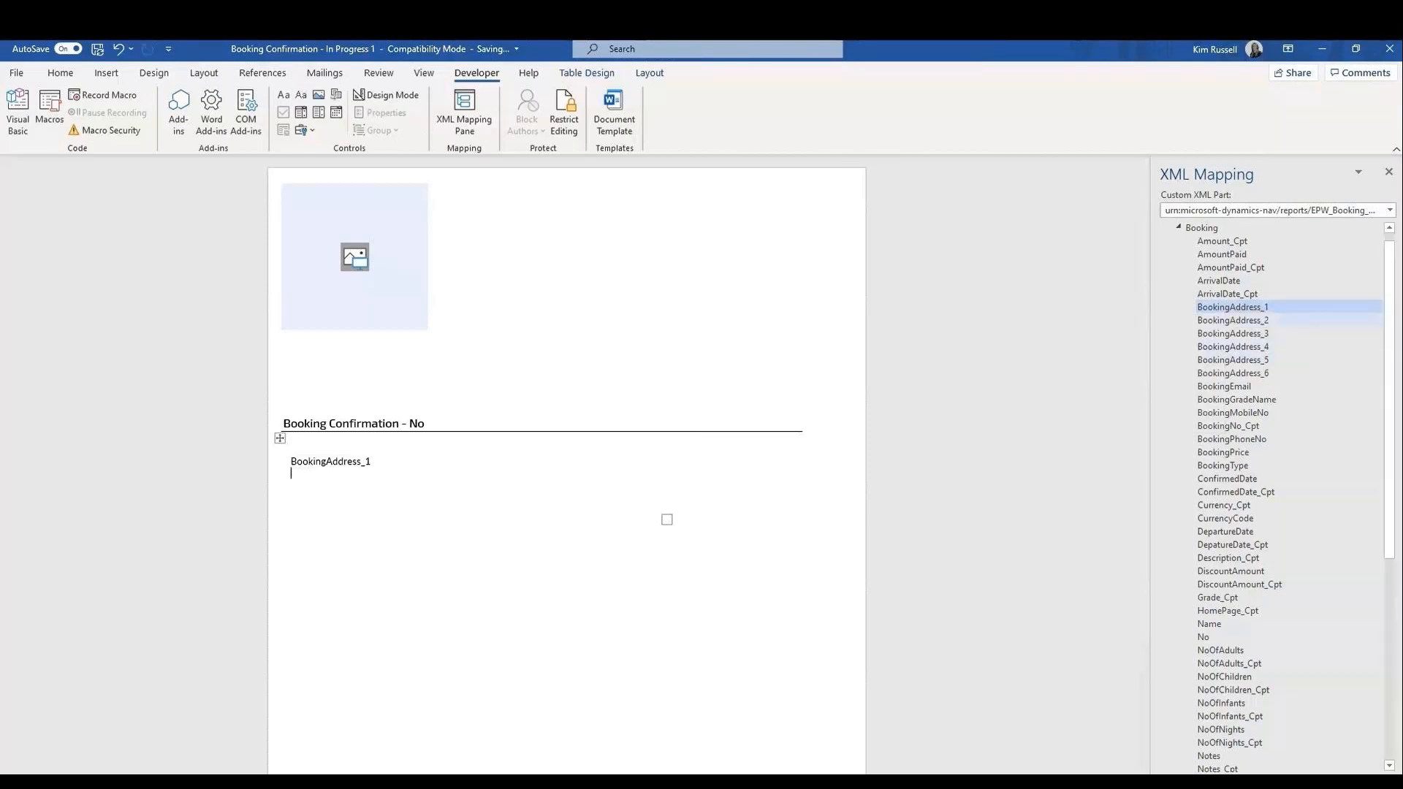
right_click(1254, 322)
mouse_move(1206, 333)
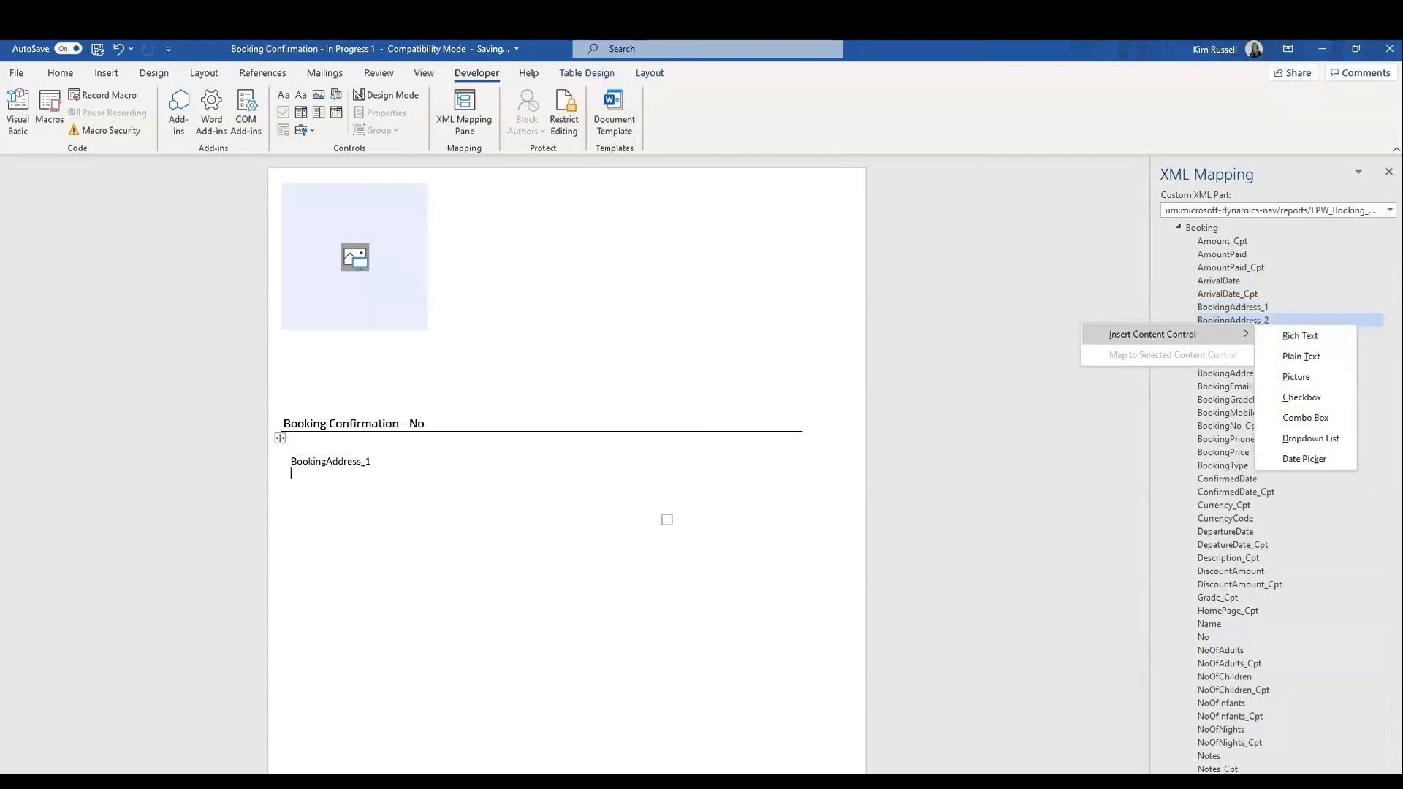
left_click(1302, 358)
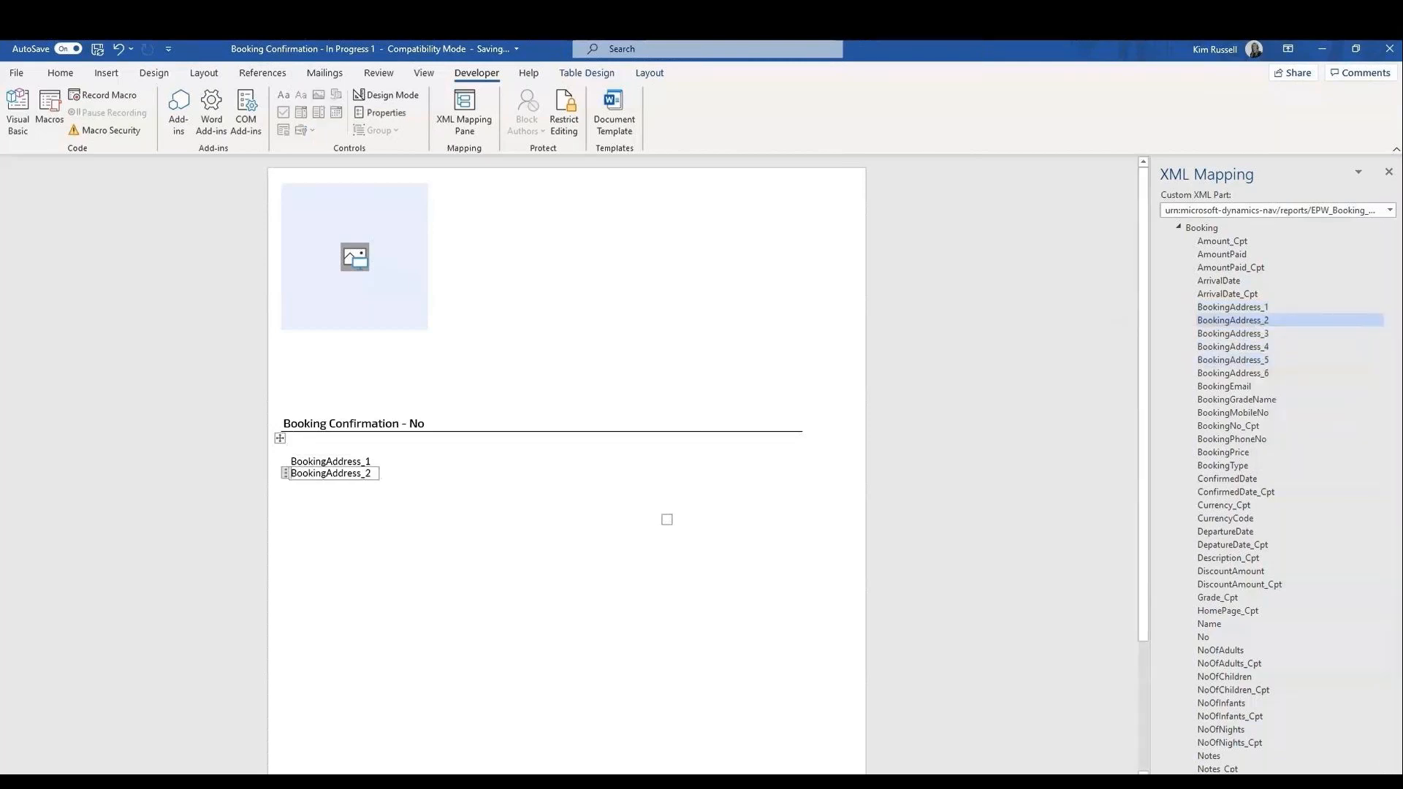
- Add BookingAddress_3 and BookingAddress_4 as plain text content controls on separate lines beneath BookingAddress_2
right_click(1226, 334)
mouse_move(1264, 345)
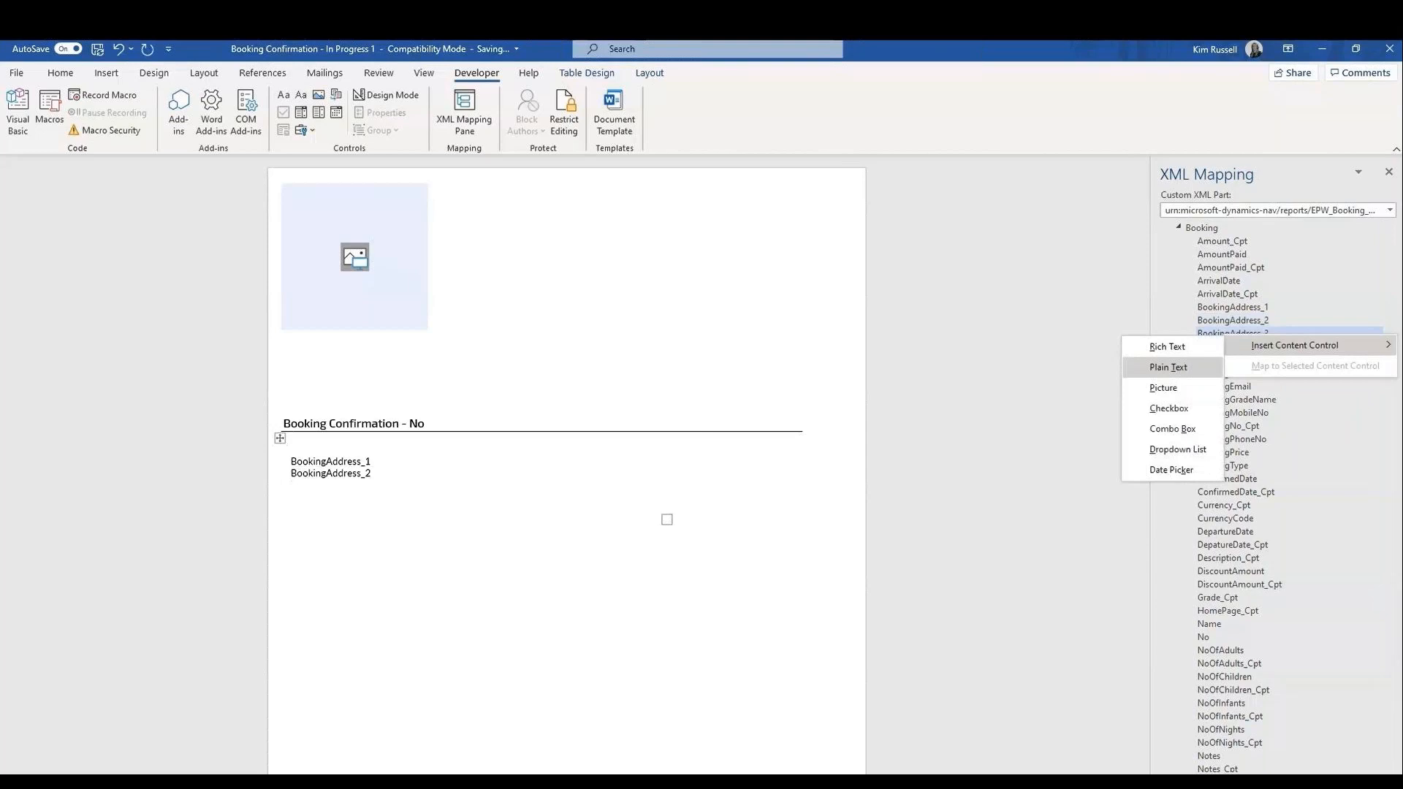
left_click(1168, 367)
key("Return")
right_click(1295, 348)
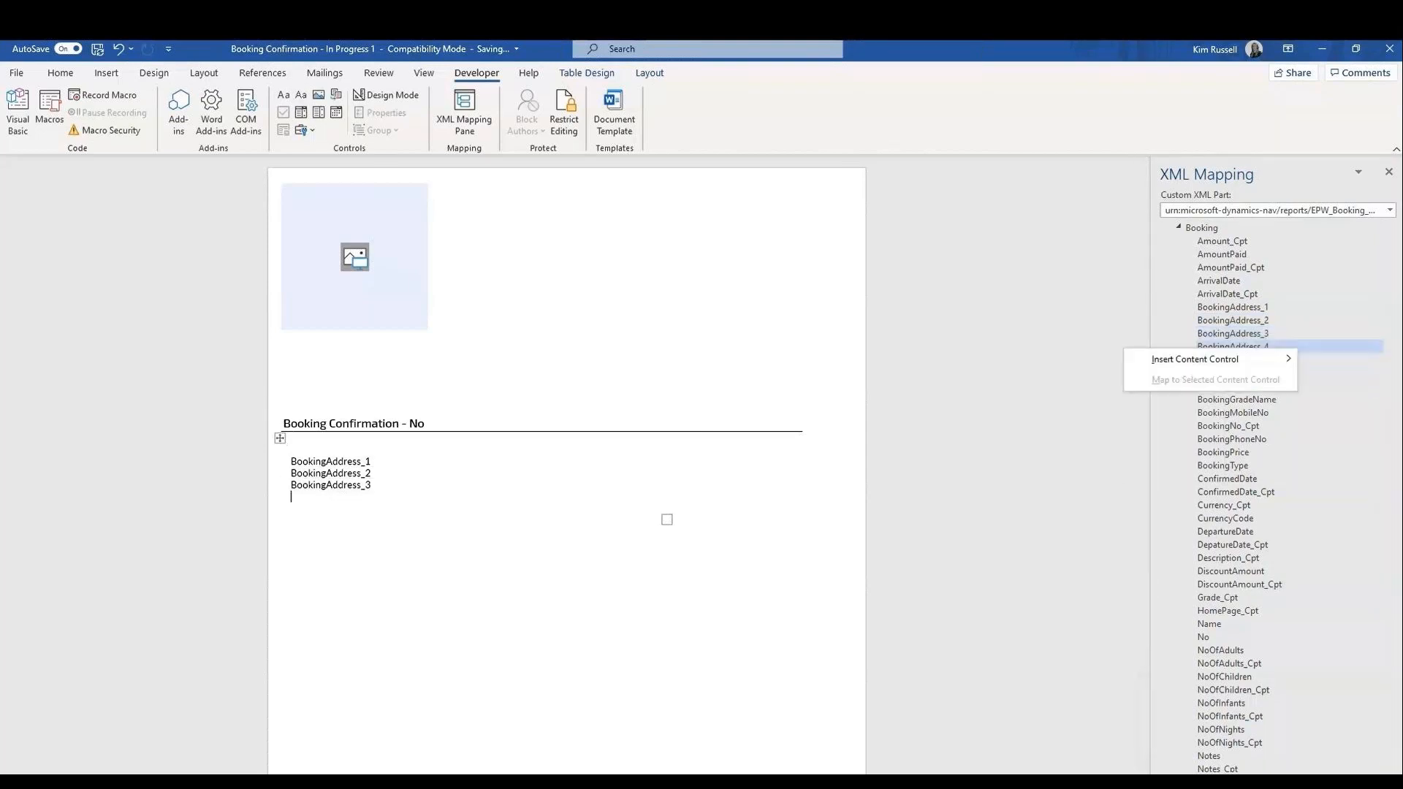
mouse_move(1271, 360)
left_click(1343, 381)
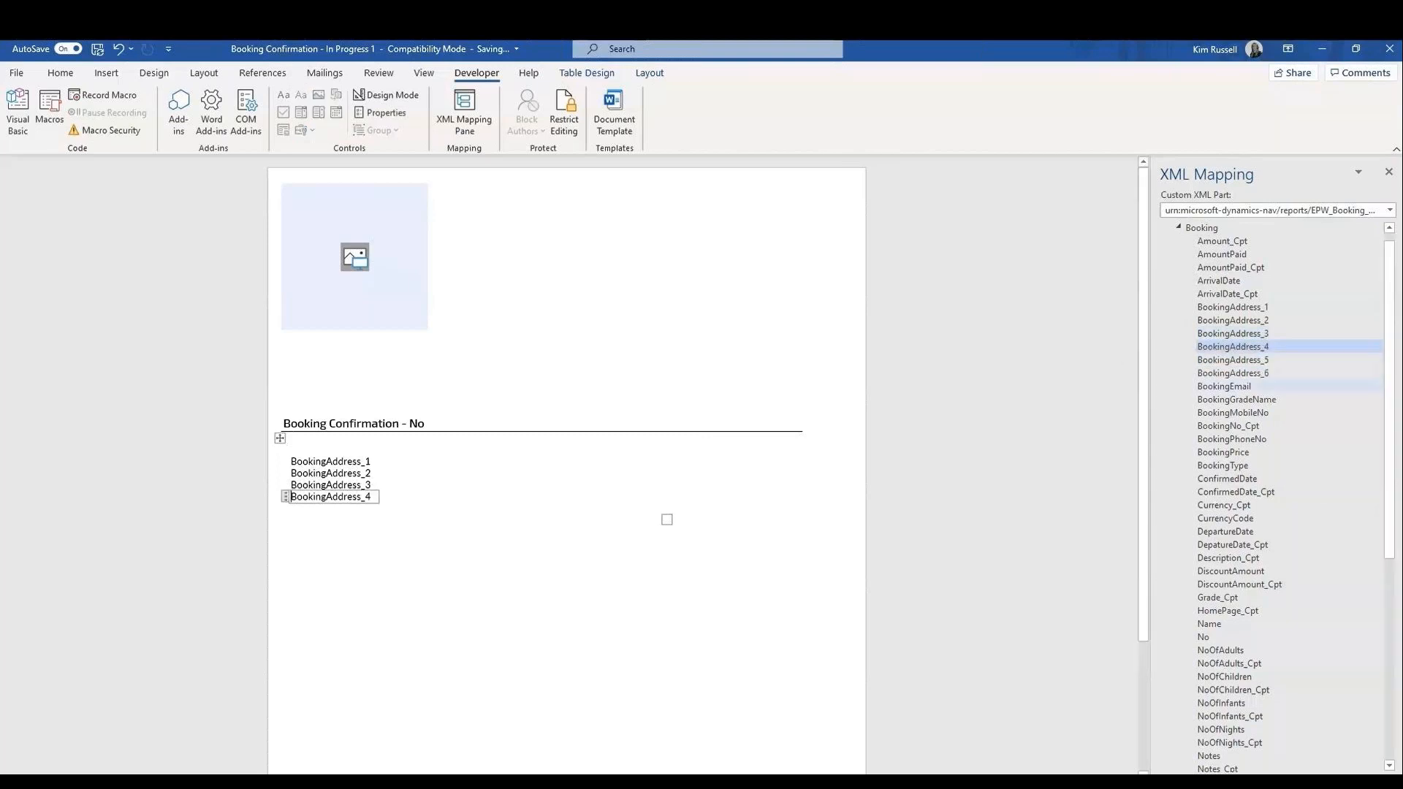
left_click(666, 519)
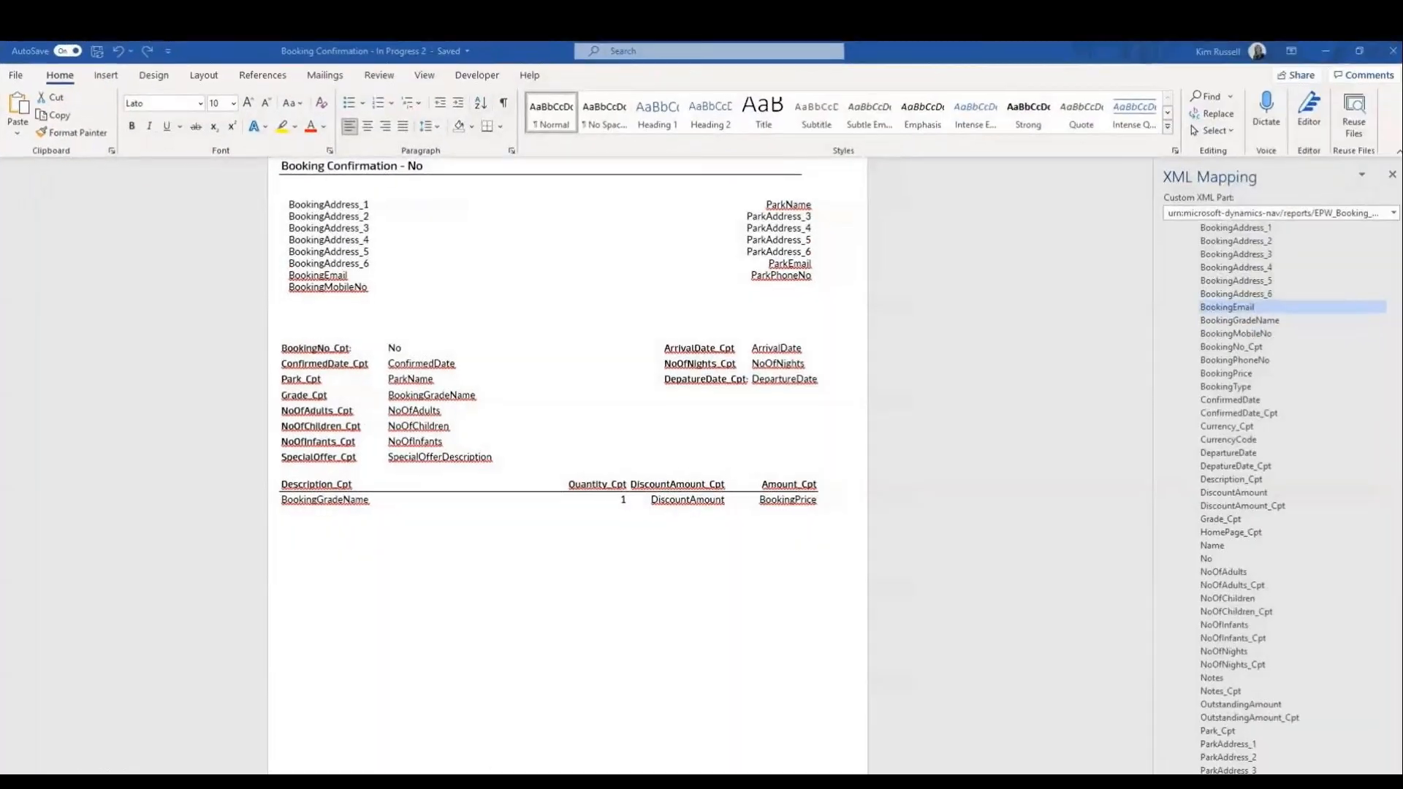
- Insert the Booking_Extra field ExtraDescription as a plain text content control in the cell below BookingGradeName
left_click(284, 515)
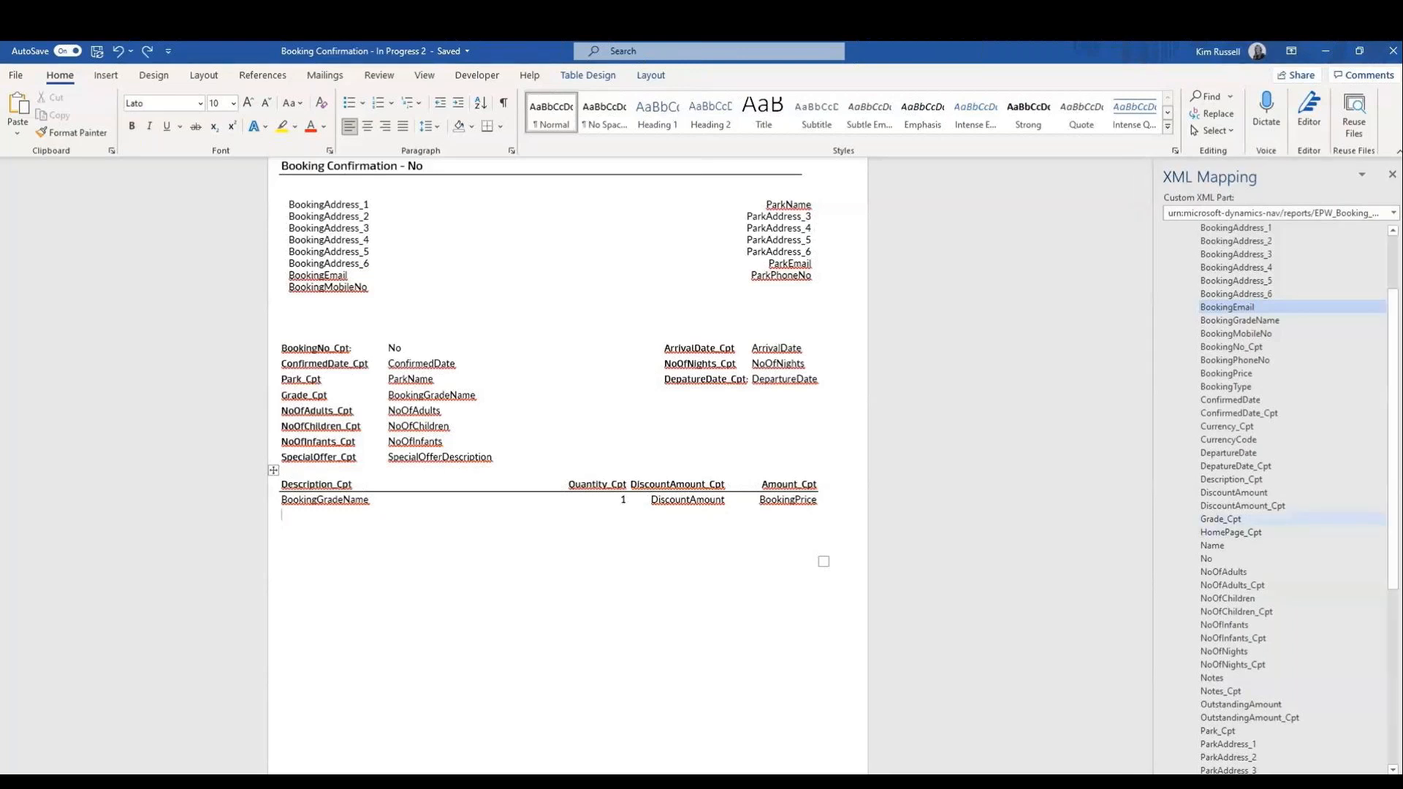
scroll(1242, 519, "down", 8)
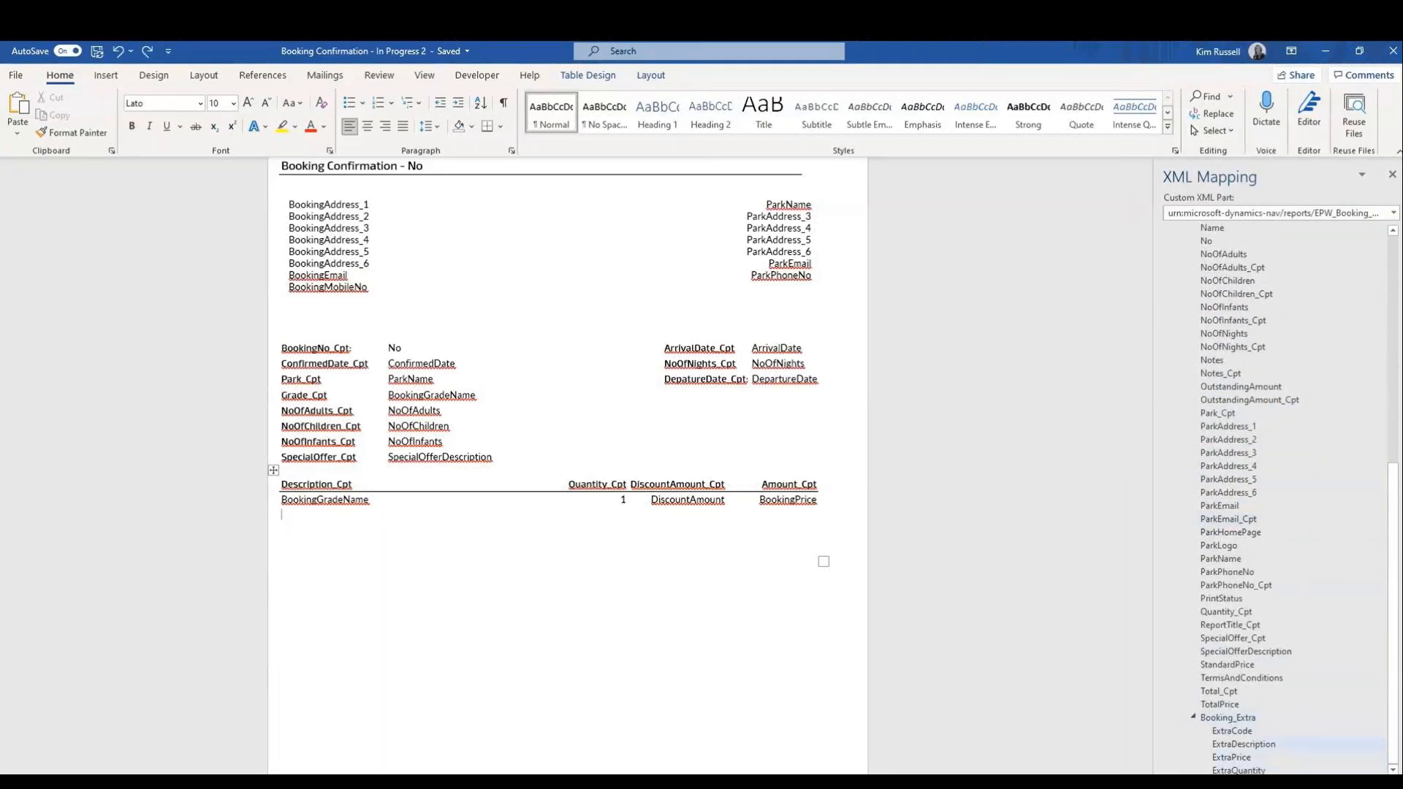
right_click(1260, 744)
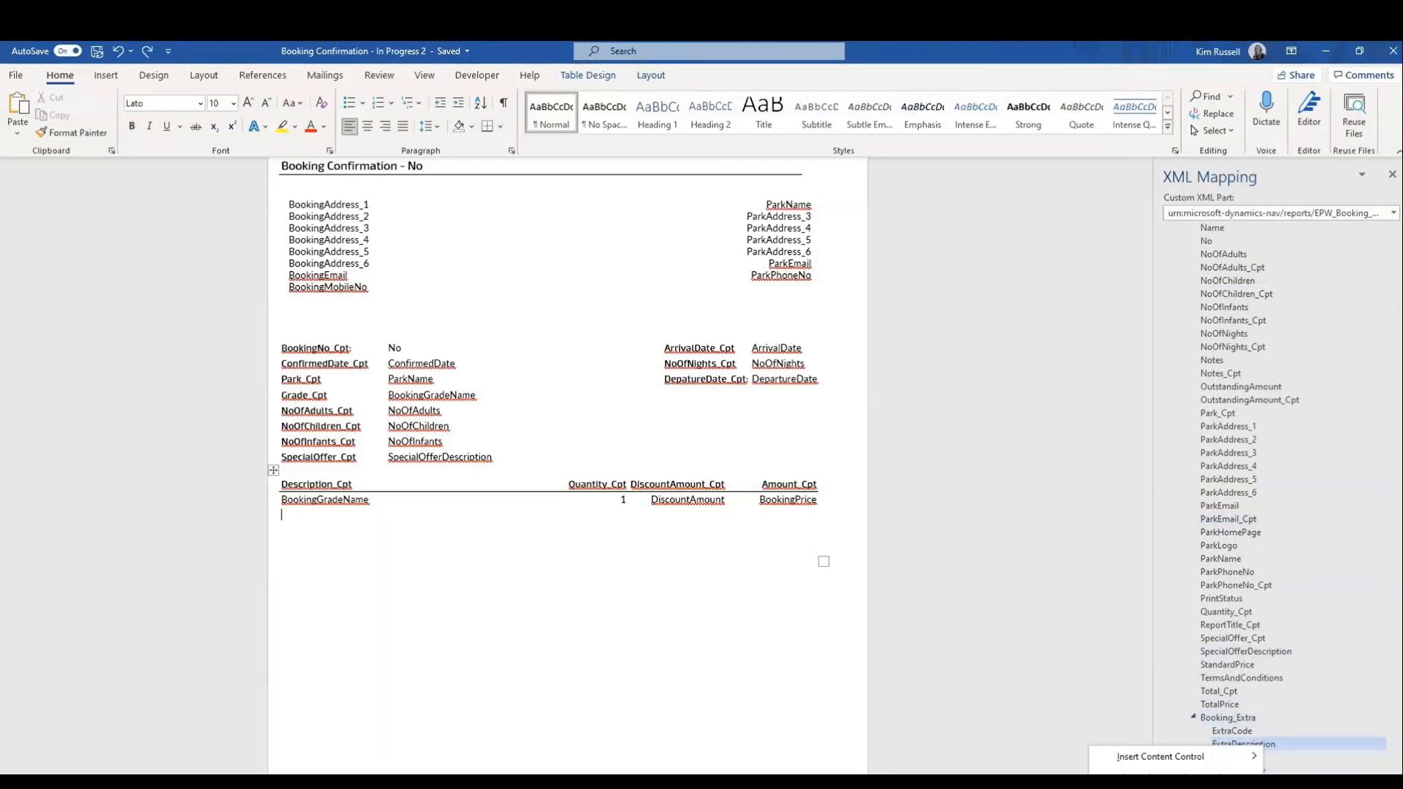
mouse_move(1169, 756)
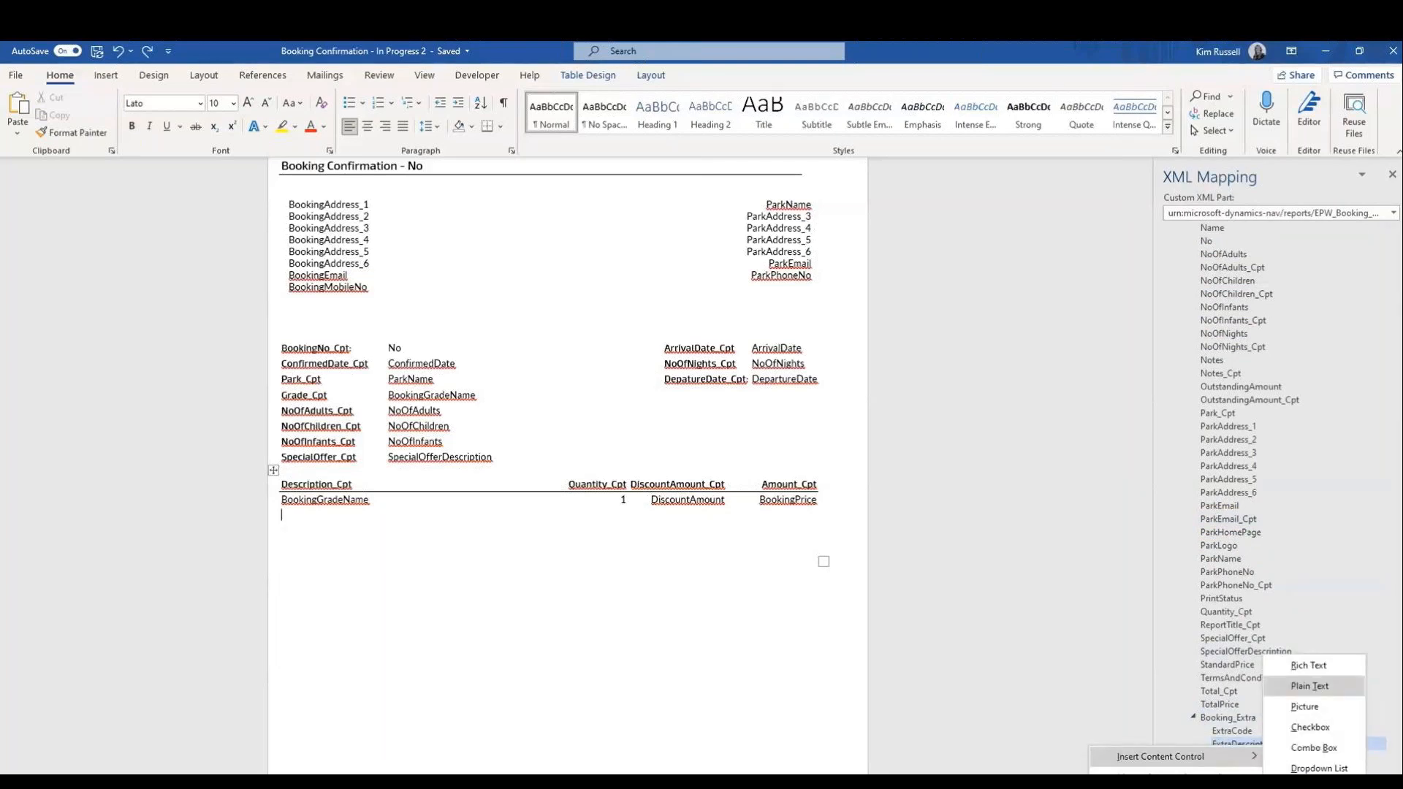
left_click(1310, 685)
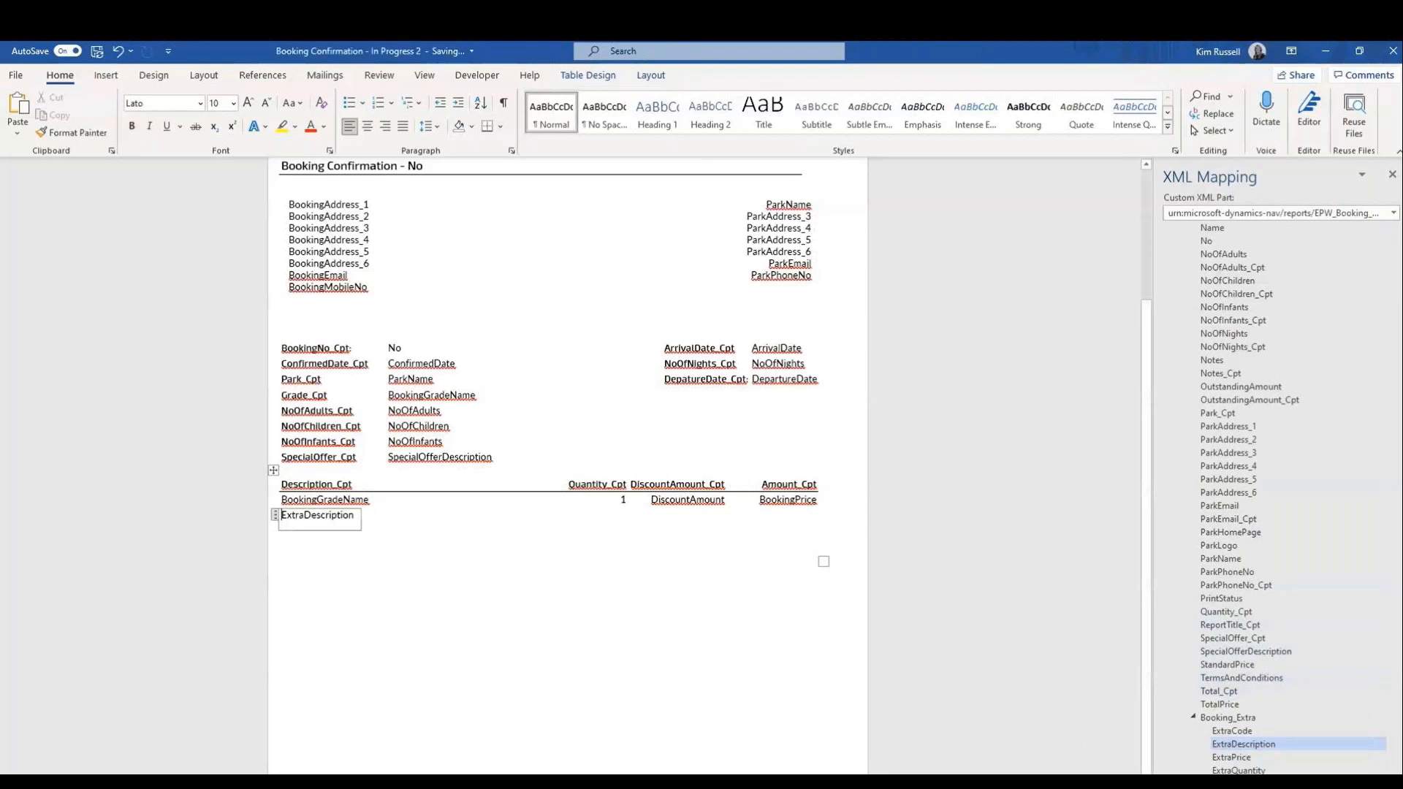
- Insert ExtraQuantity as a plain text content control in the quantity column of the ExtraDescription row
left_click(569, 515)
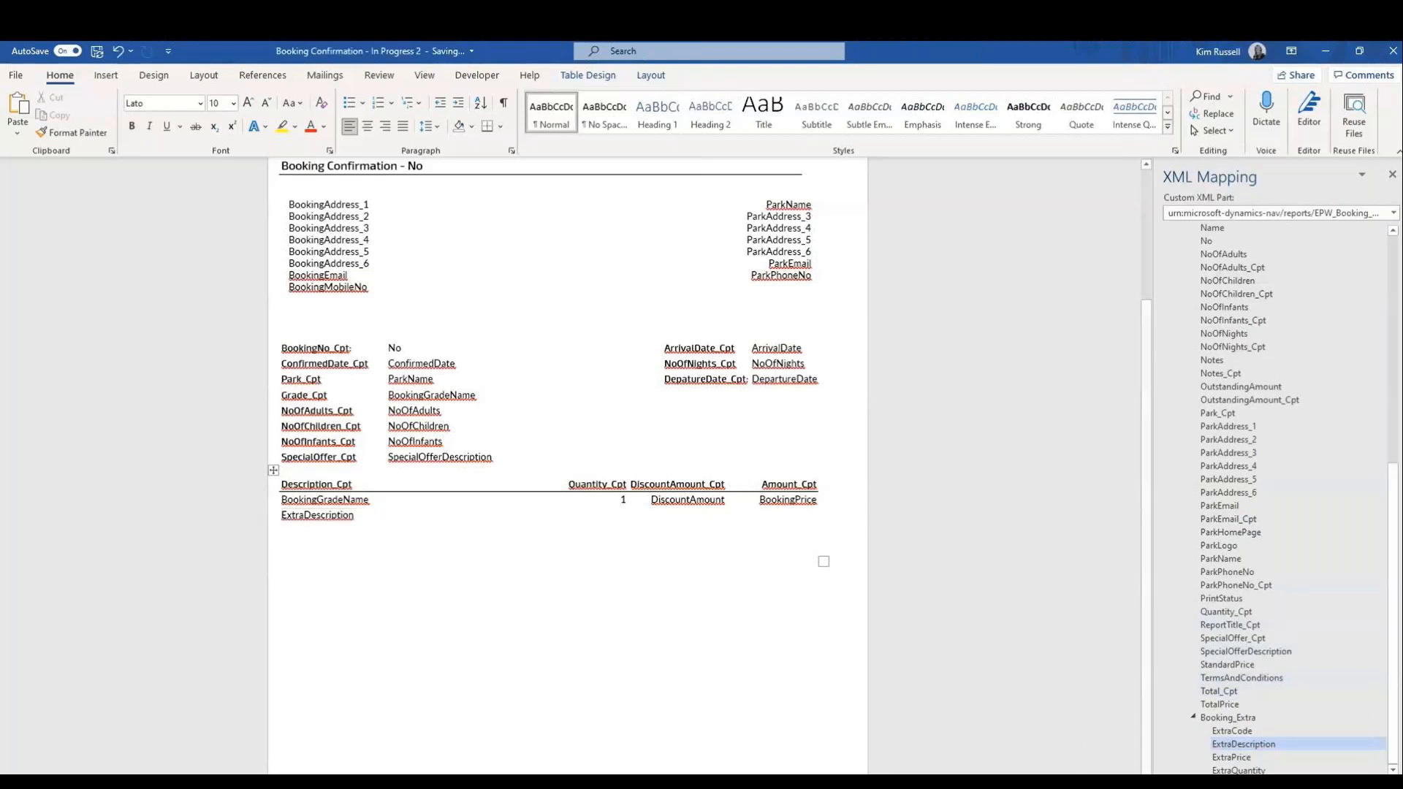
right_click(1239, 770)
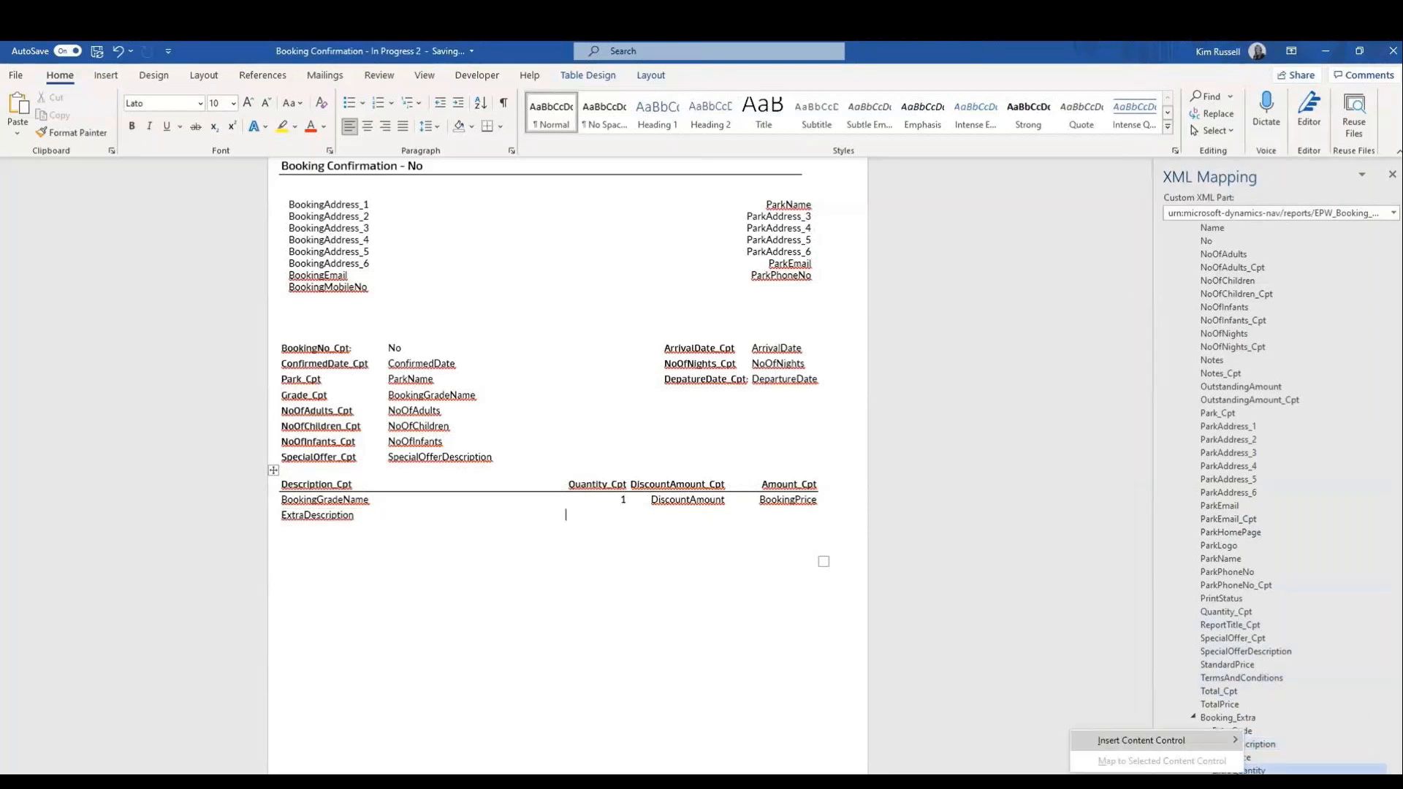
mouse_move(1169, 740)
left_click(1290, 685)
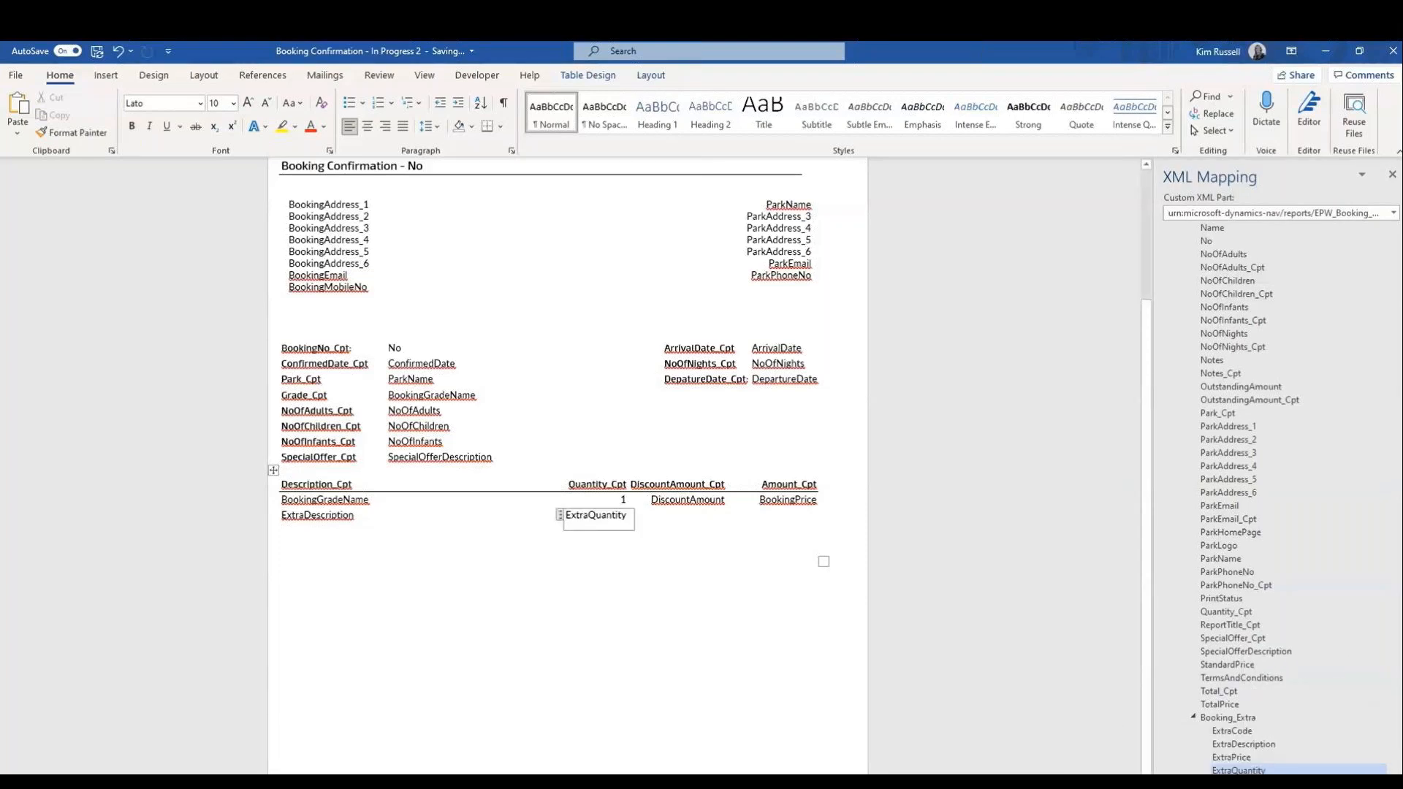
- Insert ExtraPrice as a plain text content control in the amount column, in the cell below BookingPrice
left_click(779, 515)
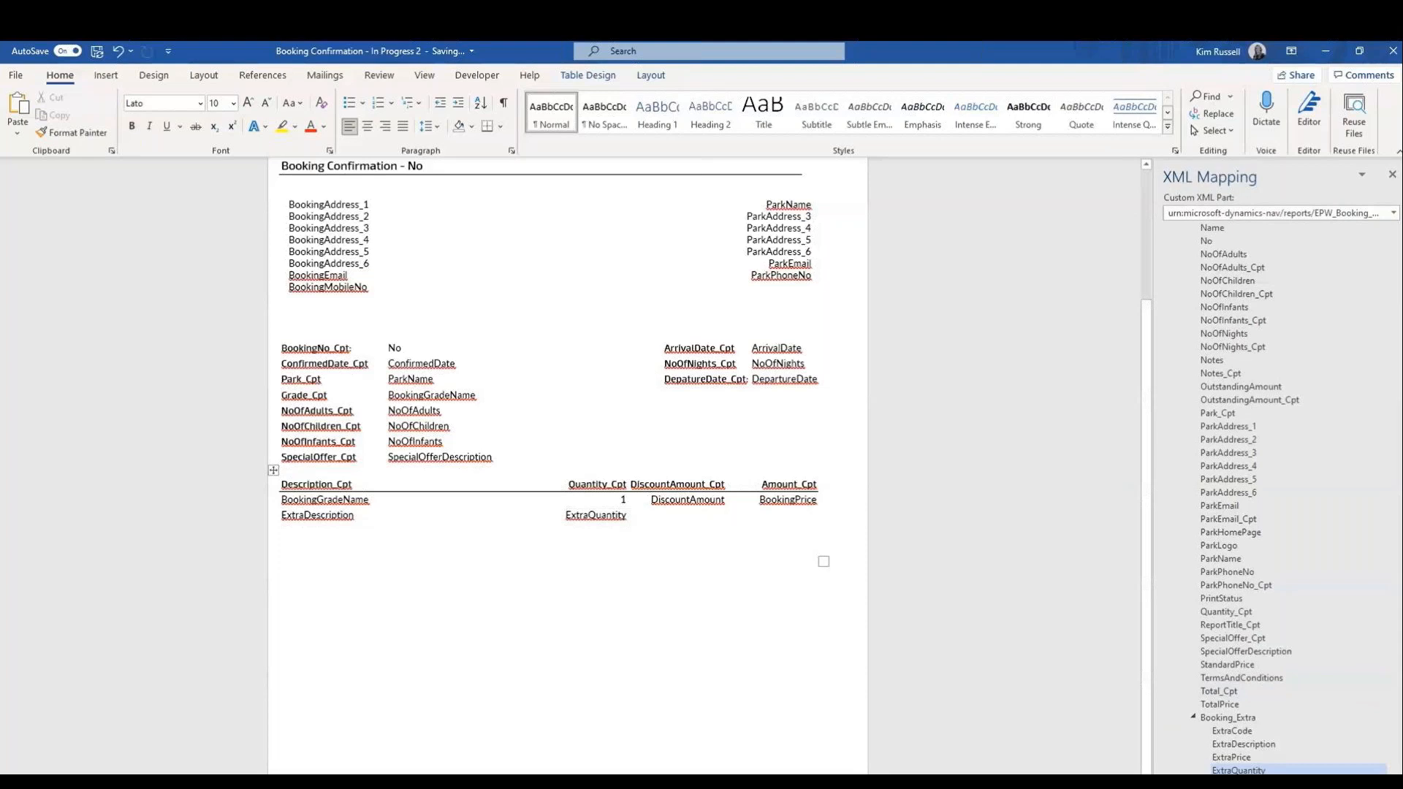
right_click(1242, 757)
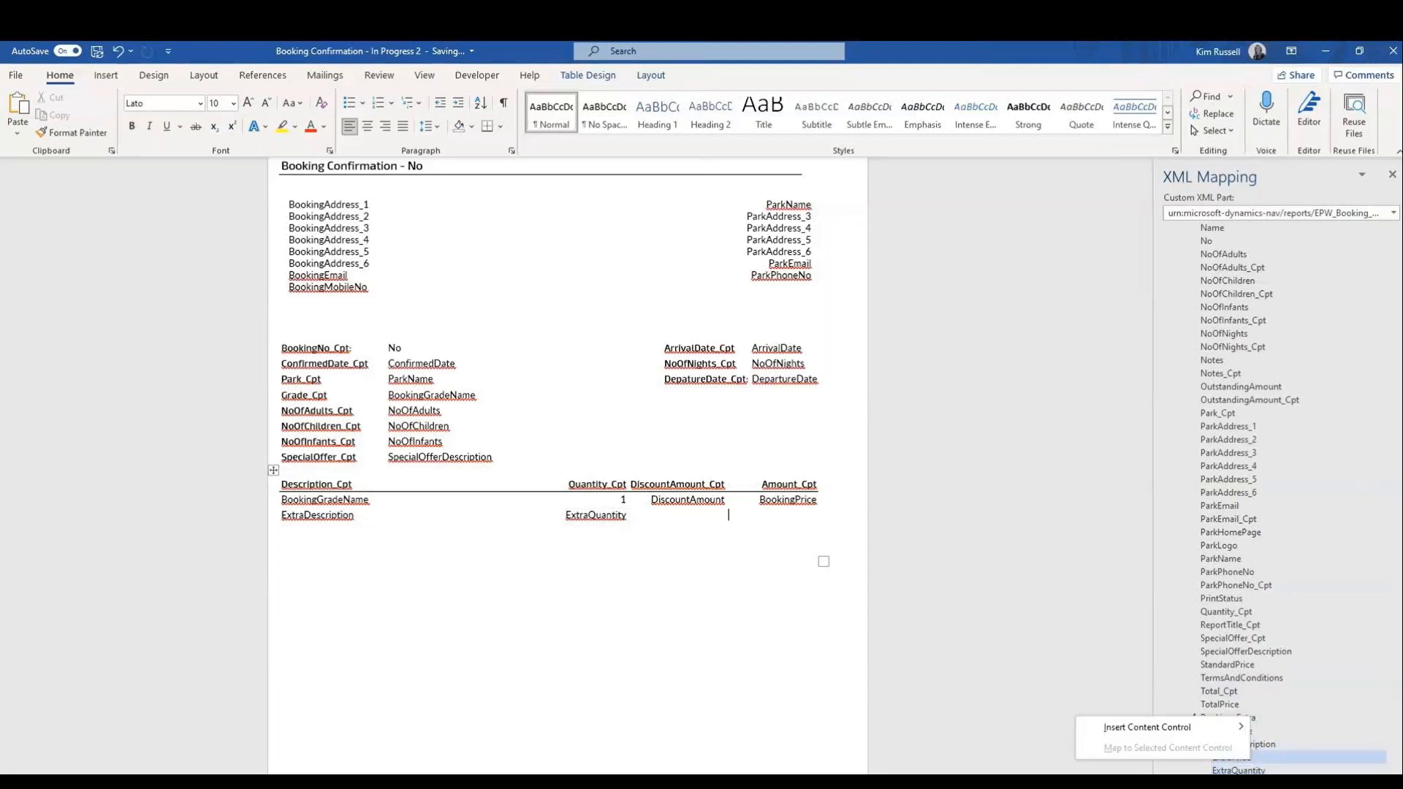
mouse_move(1169, 727)
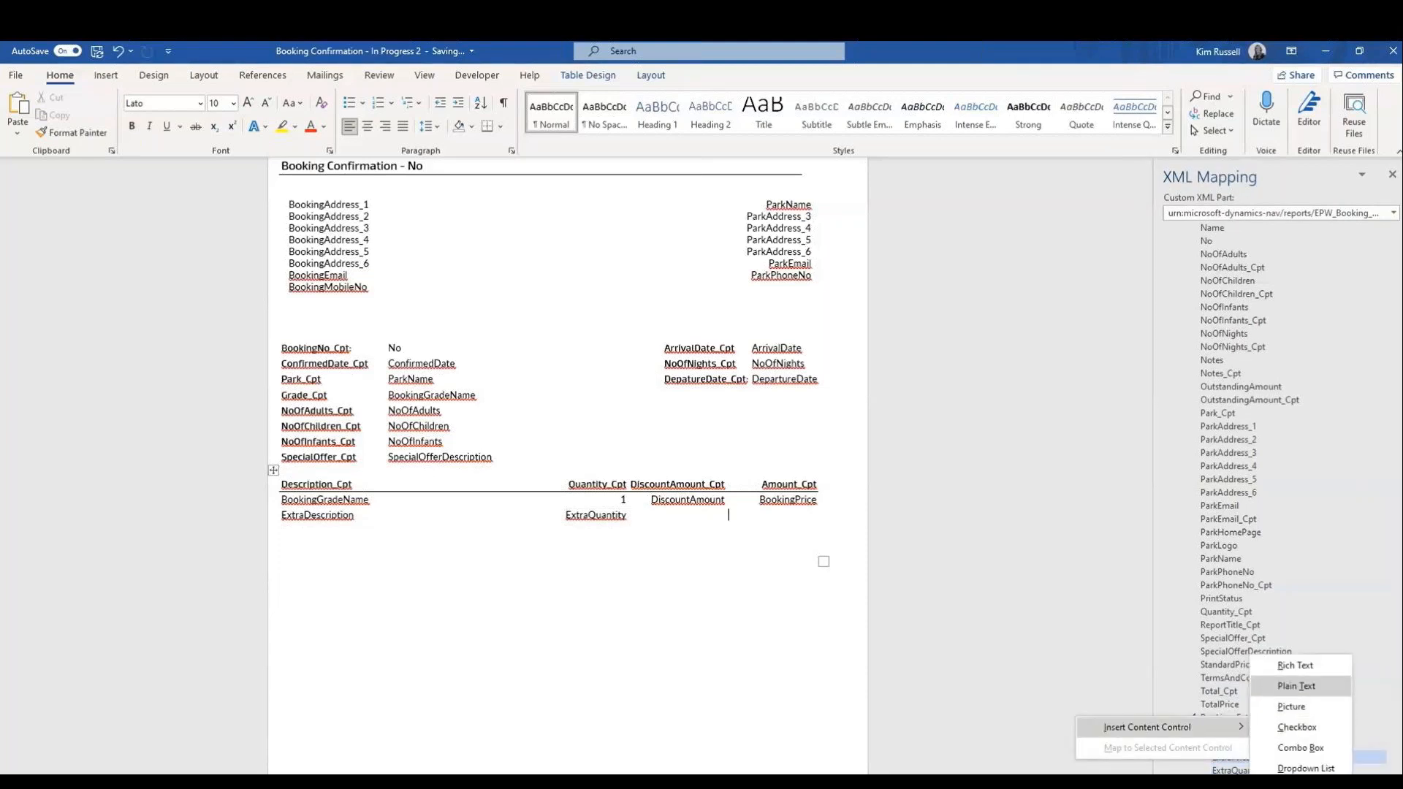
left_click(1296, 685)
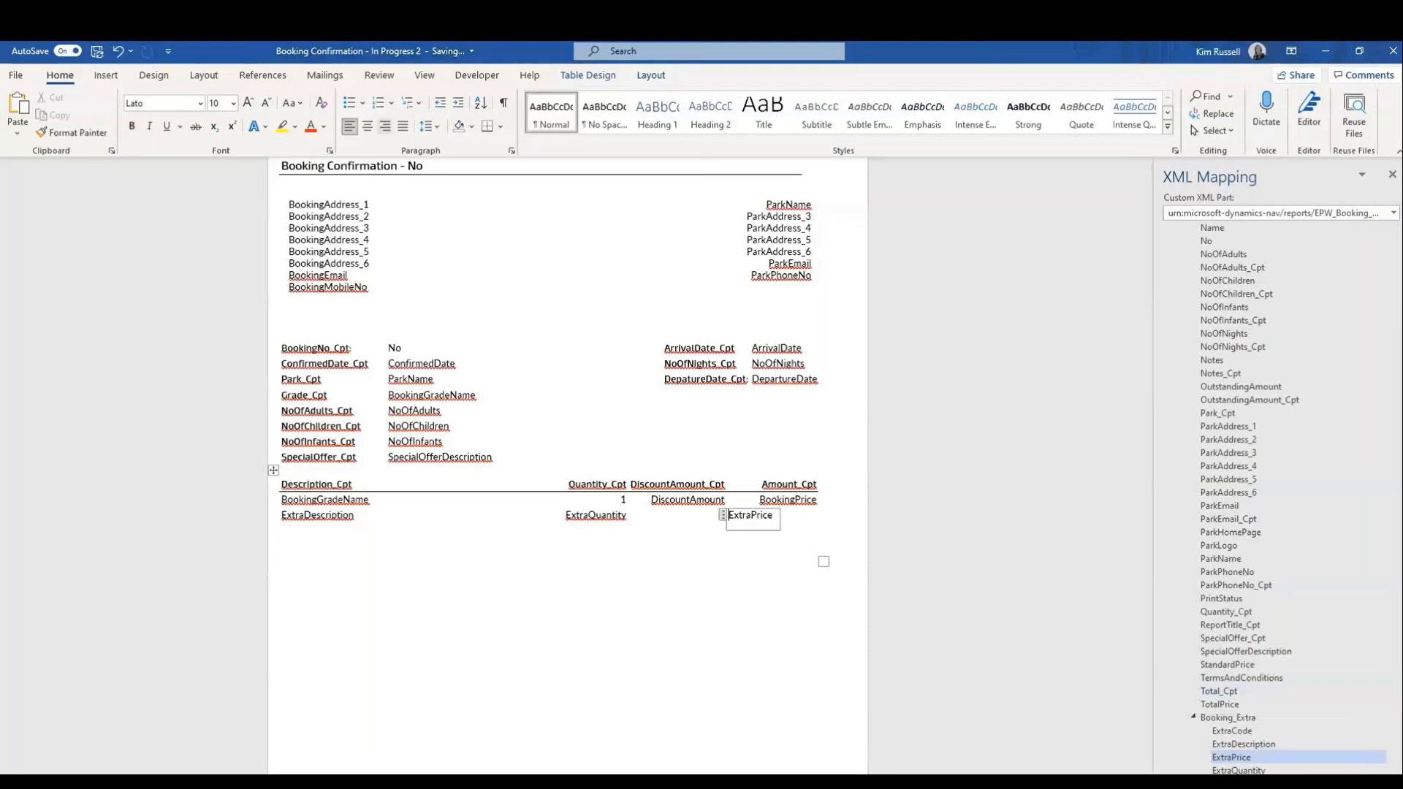
left_click(678, 546)
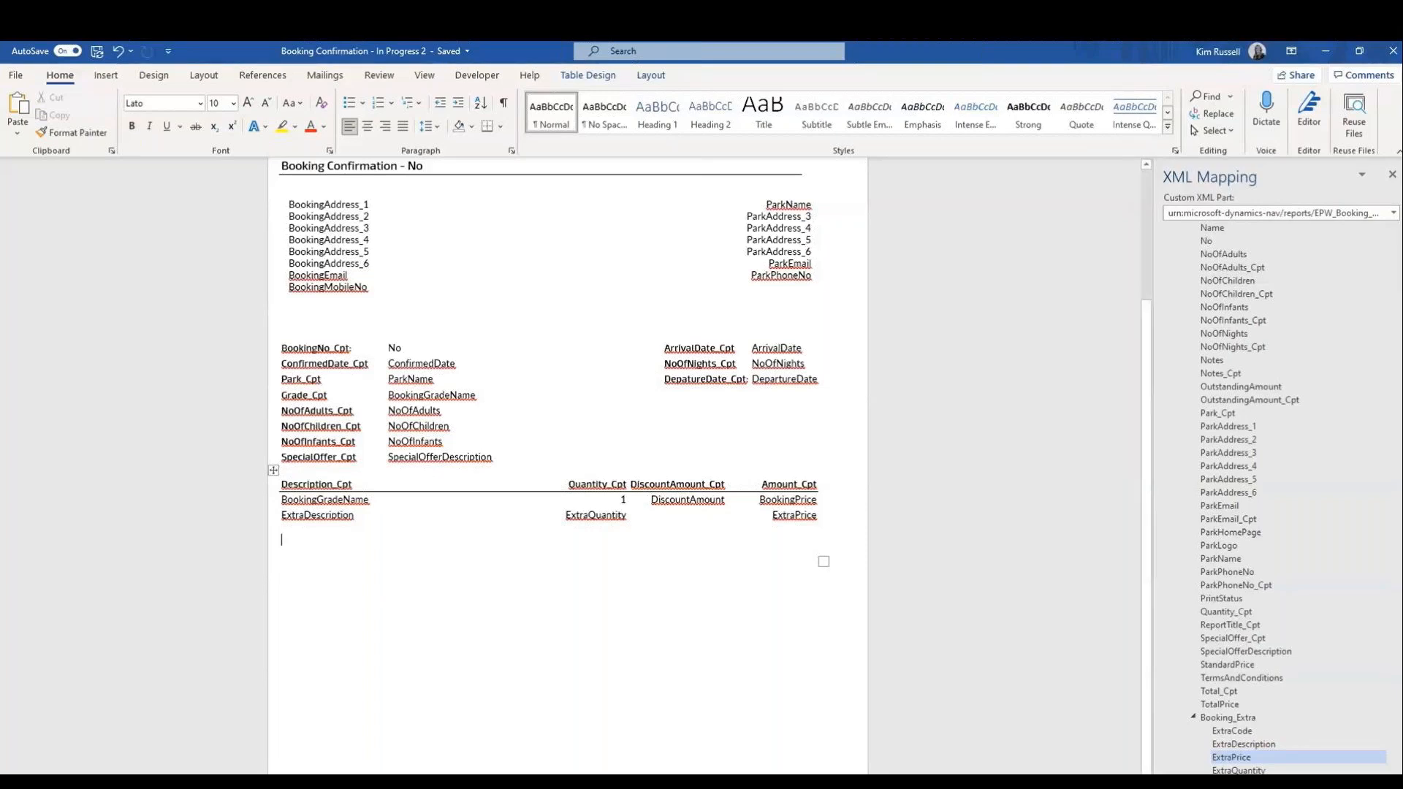
- Wrap the whole ExtraDescription, ExtraQuantity and ExtraPrice row in a repeating content control mapped to Booking_Extra
left_click_drag(321, 516, 800, 517)
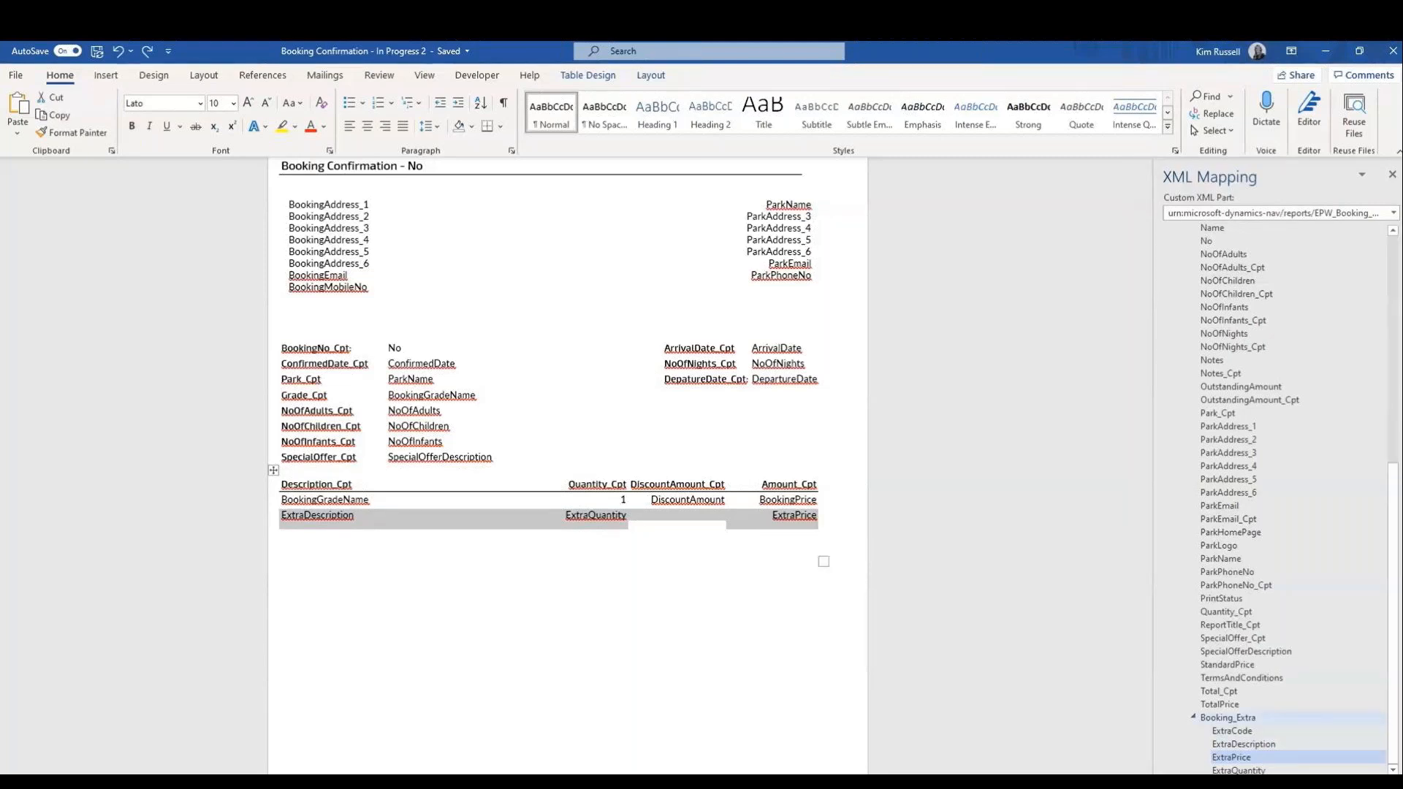
right_click(1227, 717)
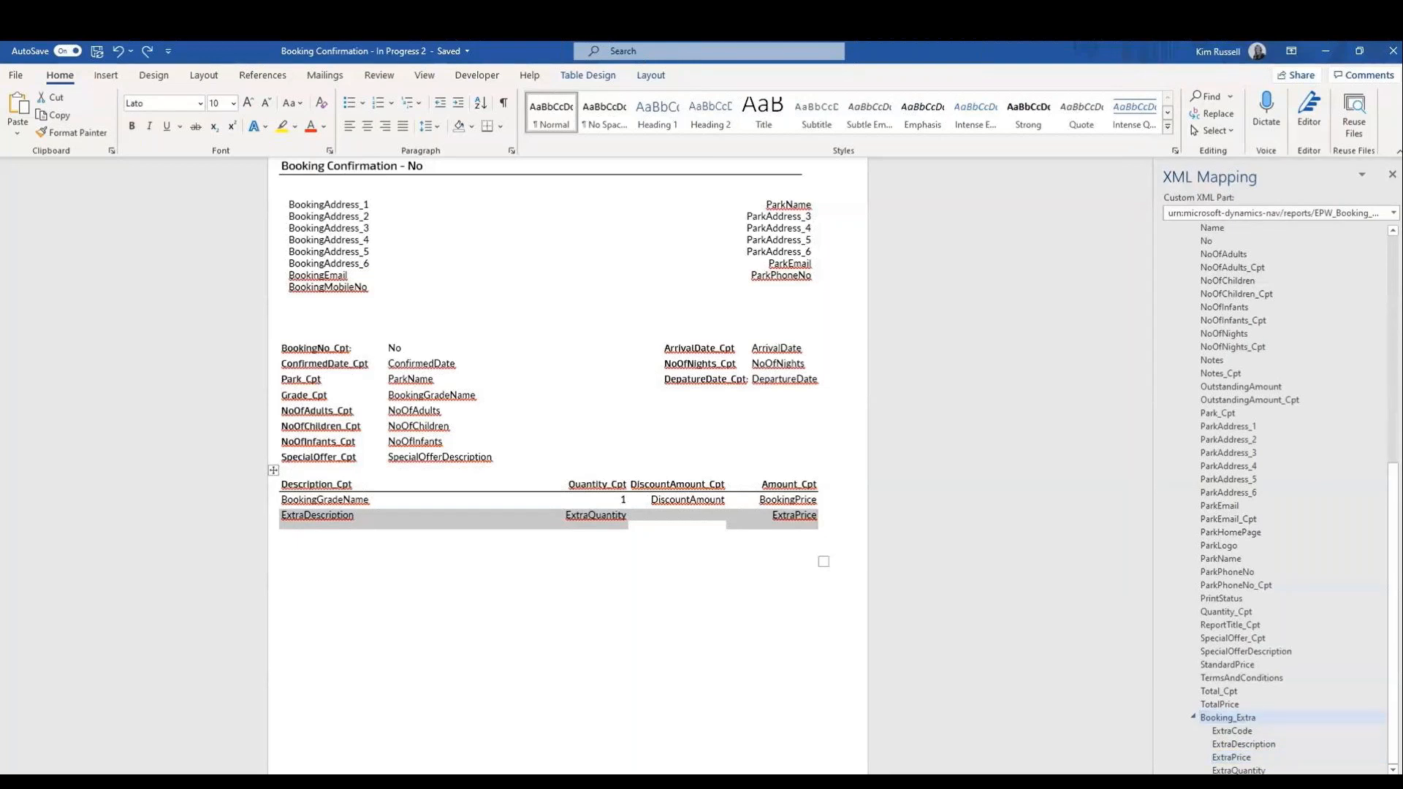
right_click(1242, 719)
mouse_move(1151, 730)
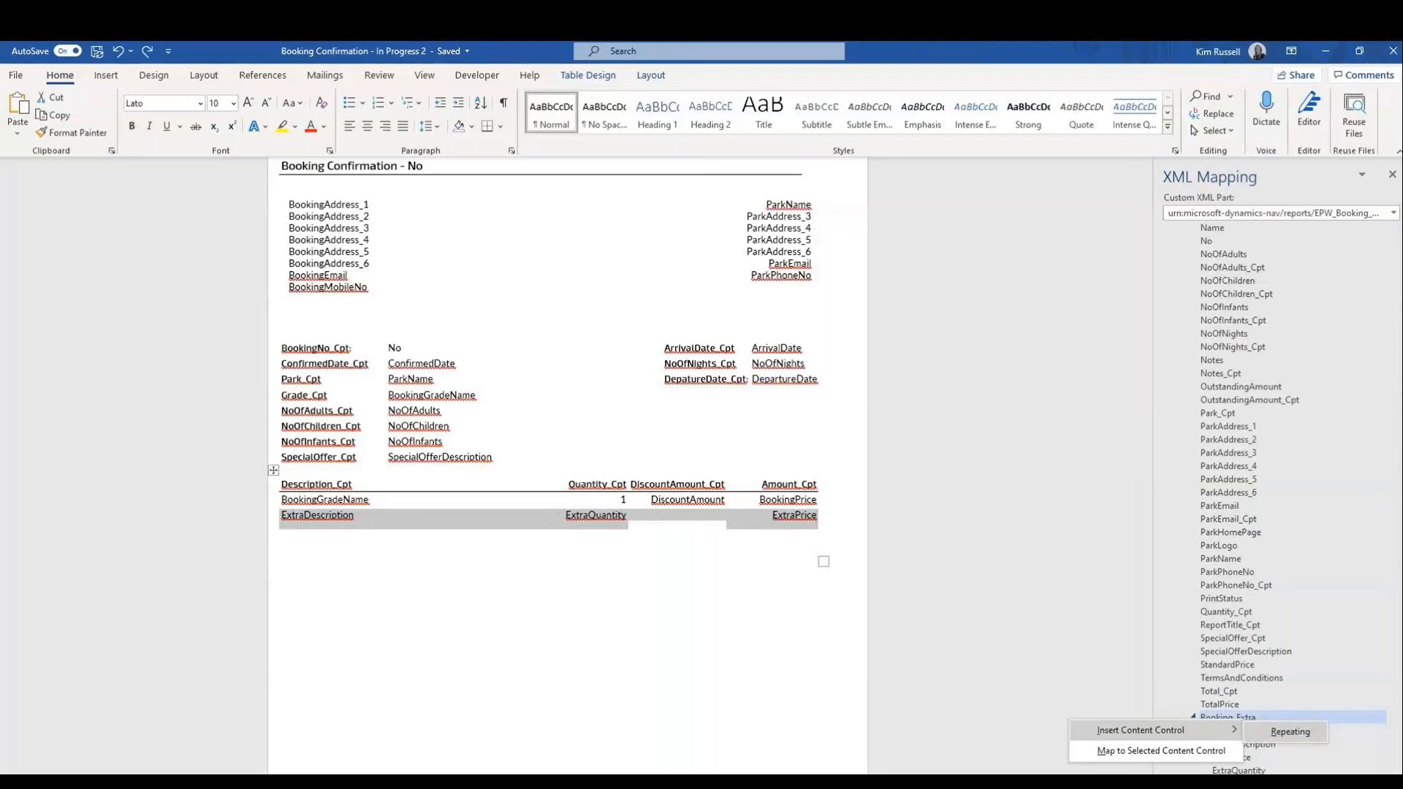
left_click(1289, 731)
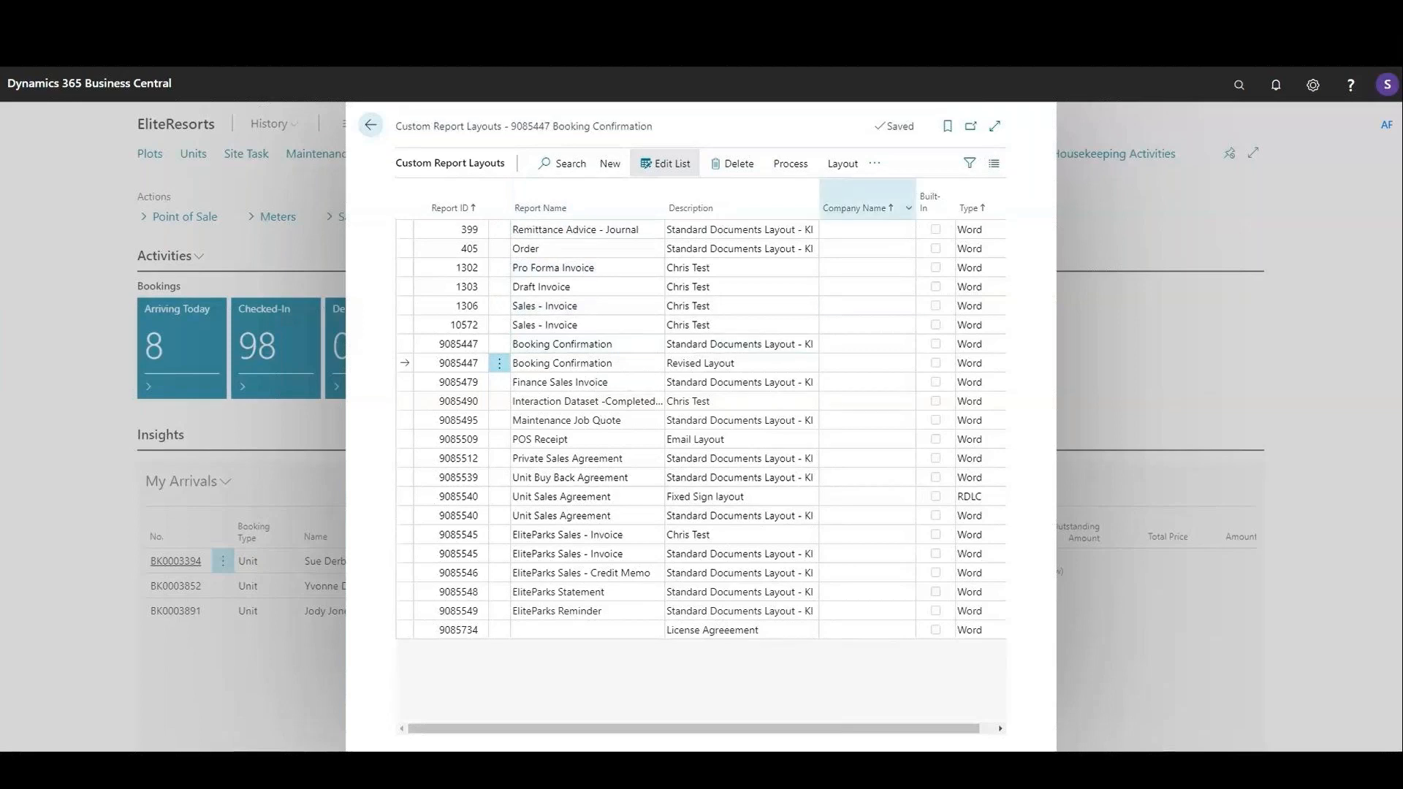
- In Business Central, import the finished Word document into the Booking Confirmation custom layout described as Revised Layout
left_click(843, 164)
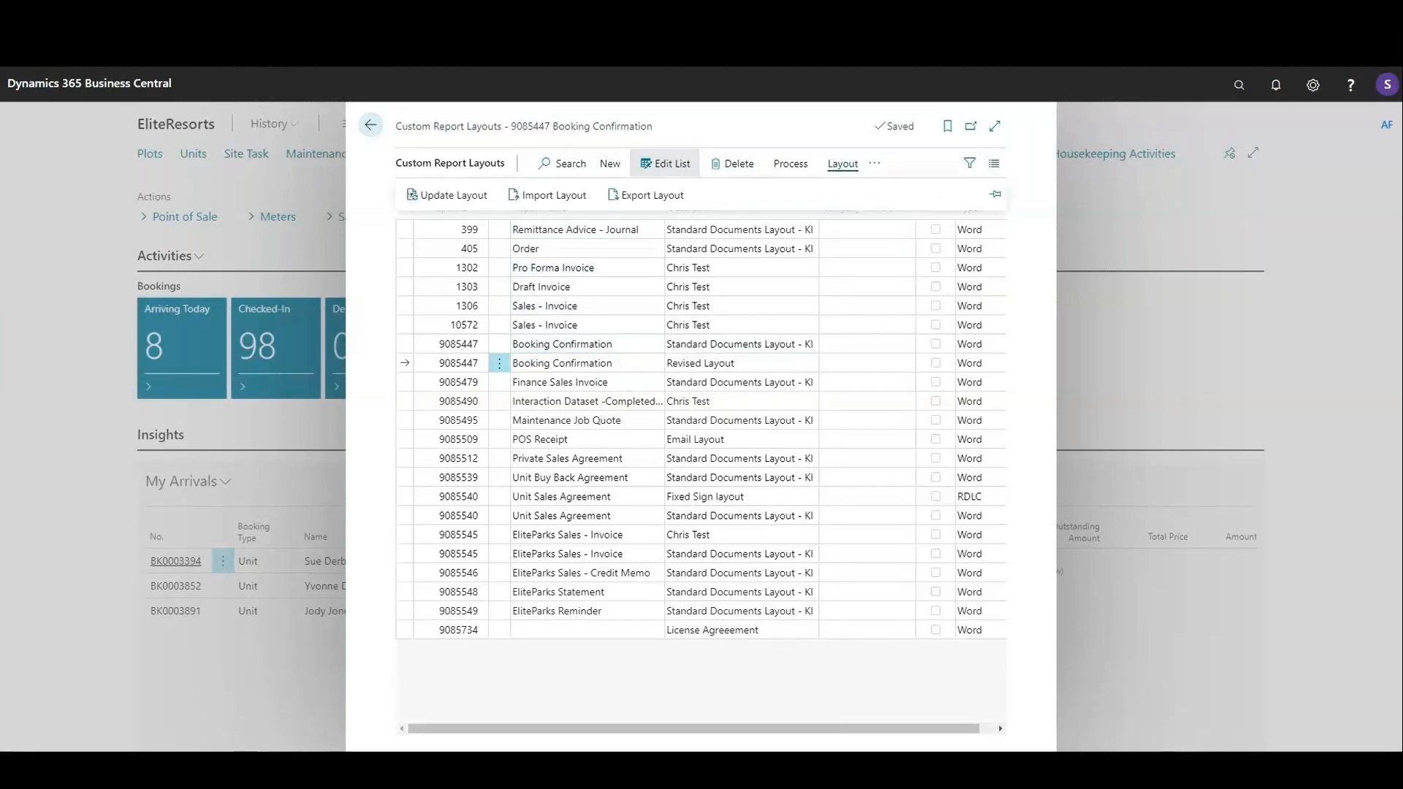
left_click(547, 195)
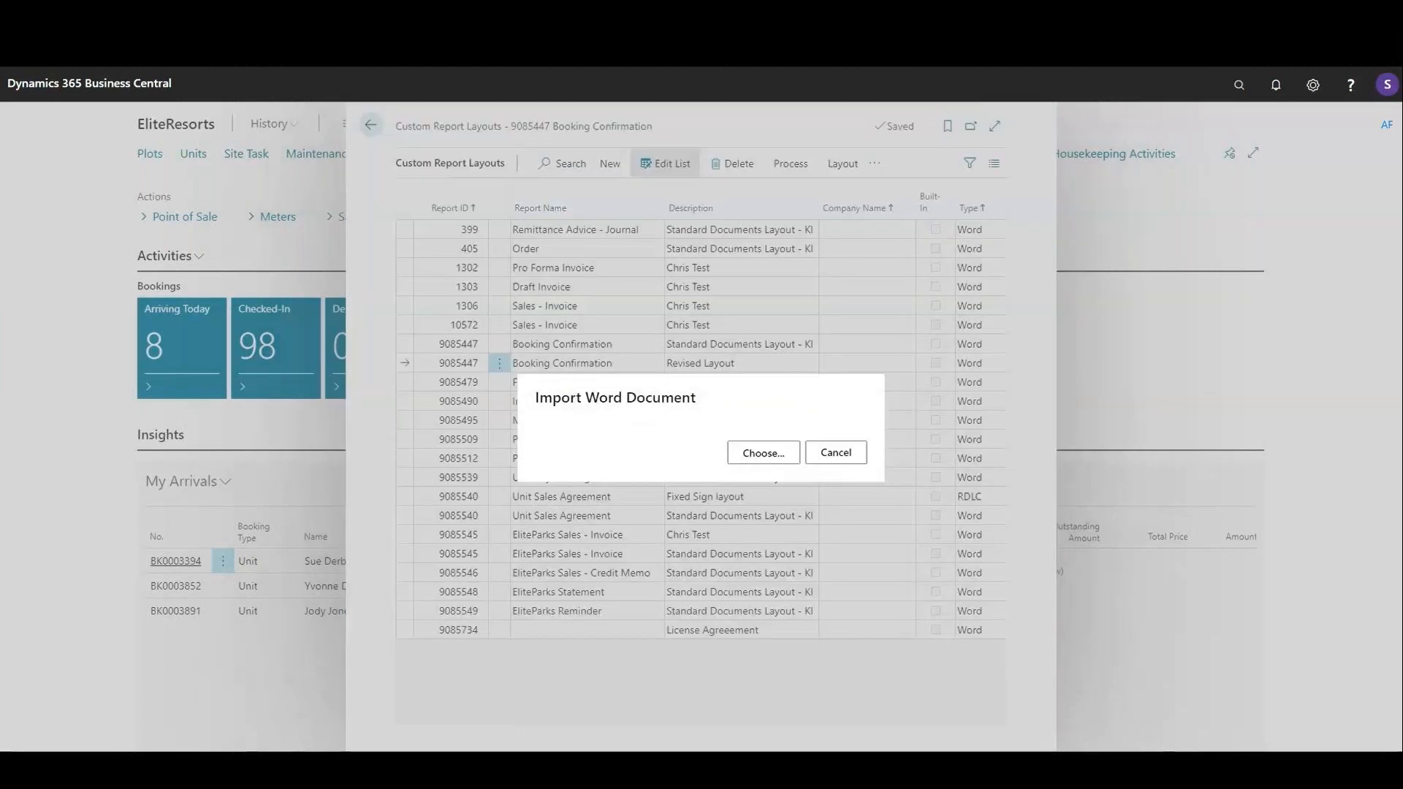
left_click(763, 453)
left_click(651, 233)
left_click(1037, 451)
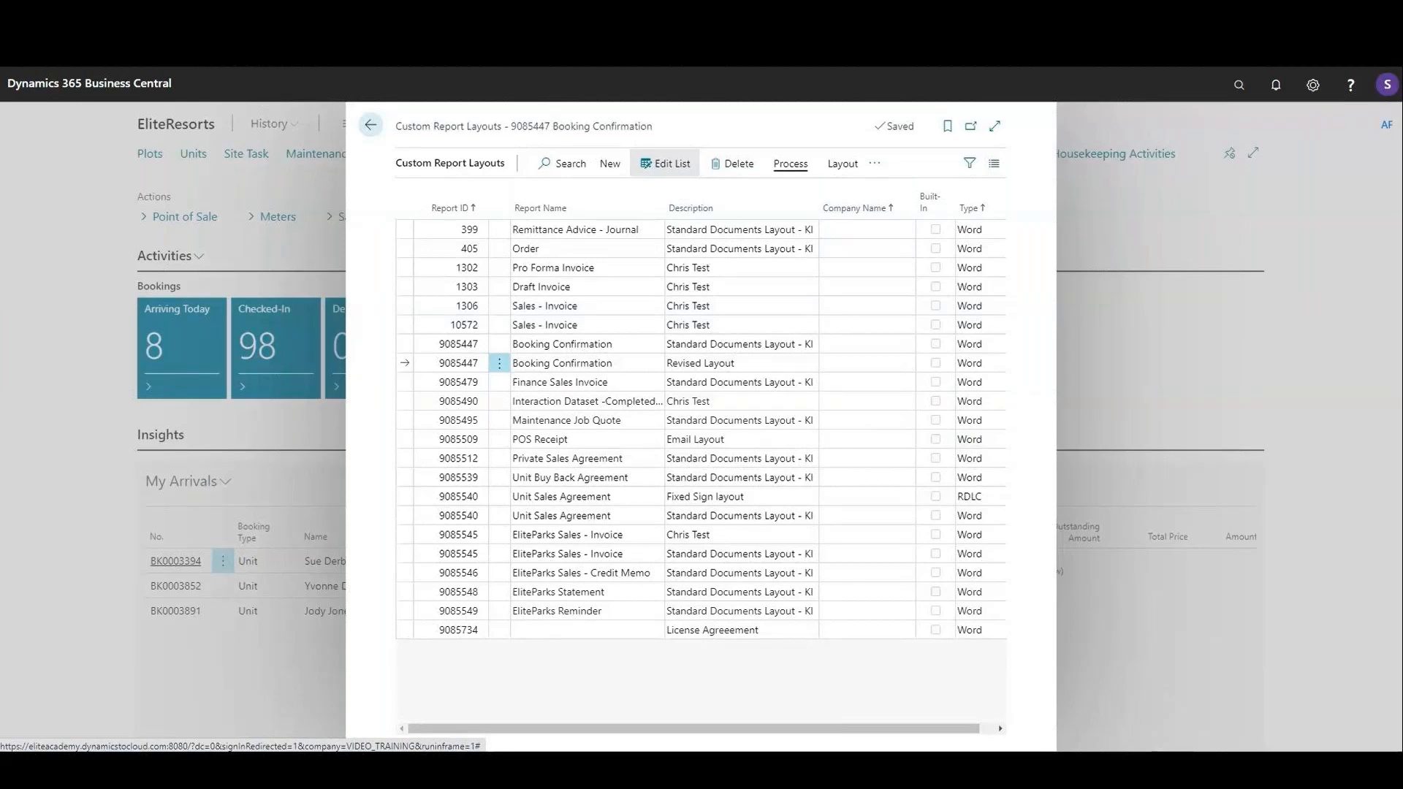
- Run the Booking Confirmation report with the Revised Layout for a single booking, output it as a Microsoft Word document, and open the file
left_click(791, 164)
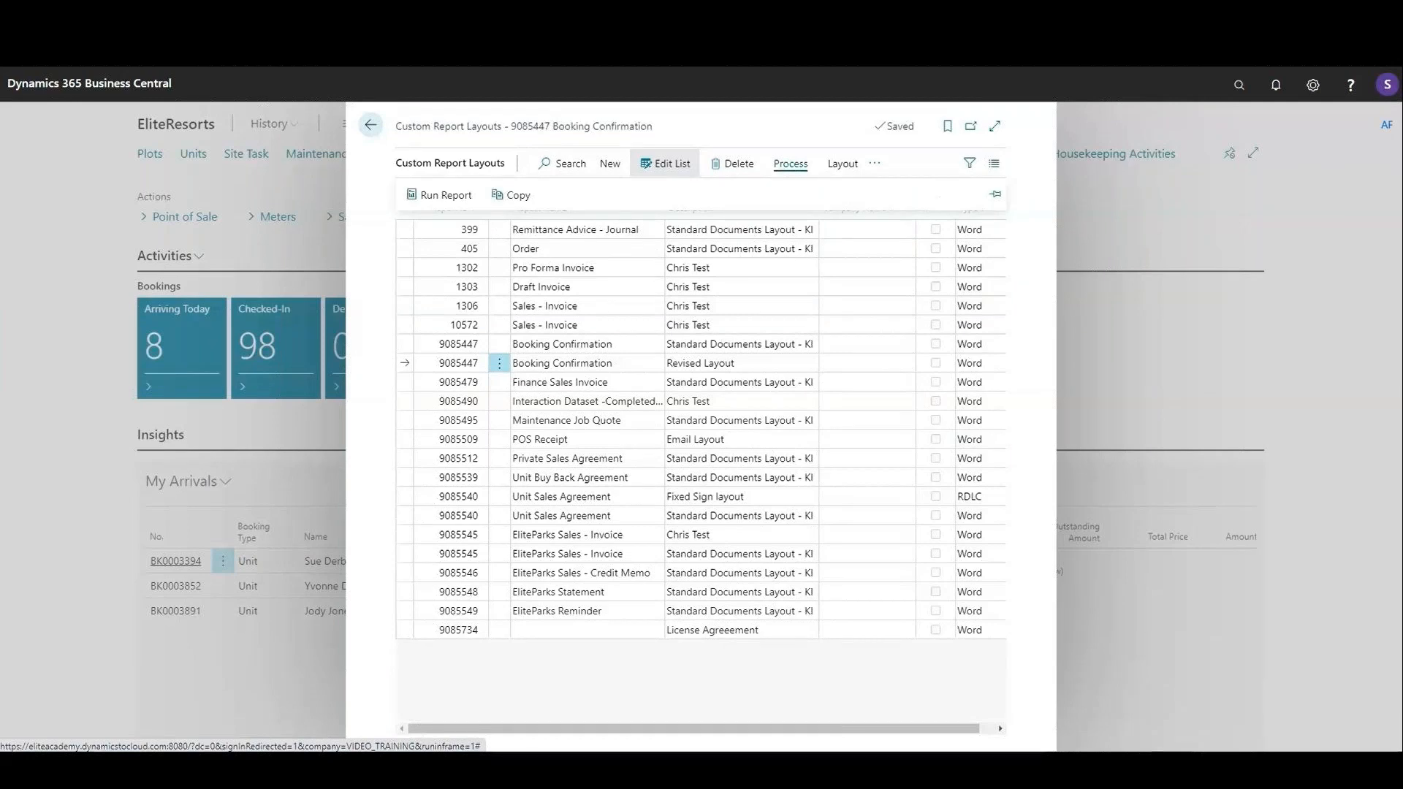
left_click(442, 195)
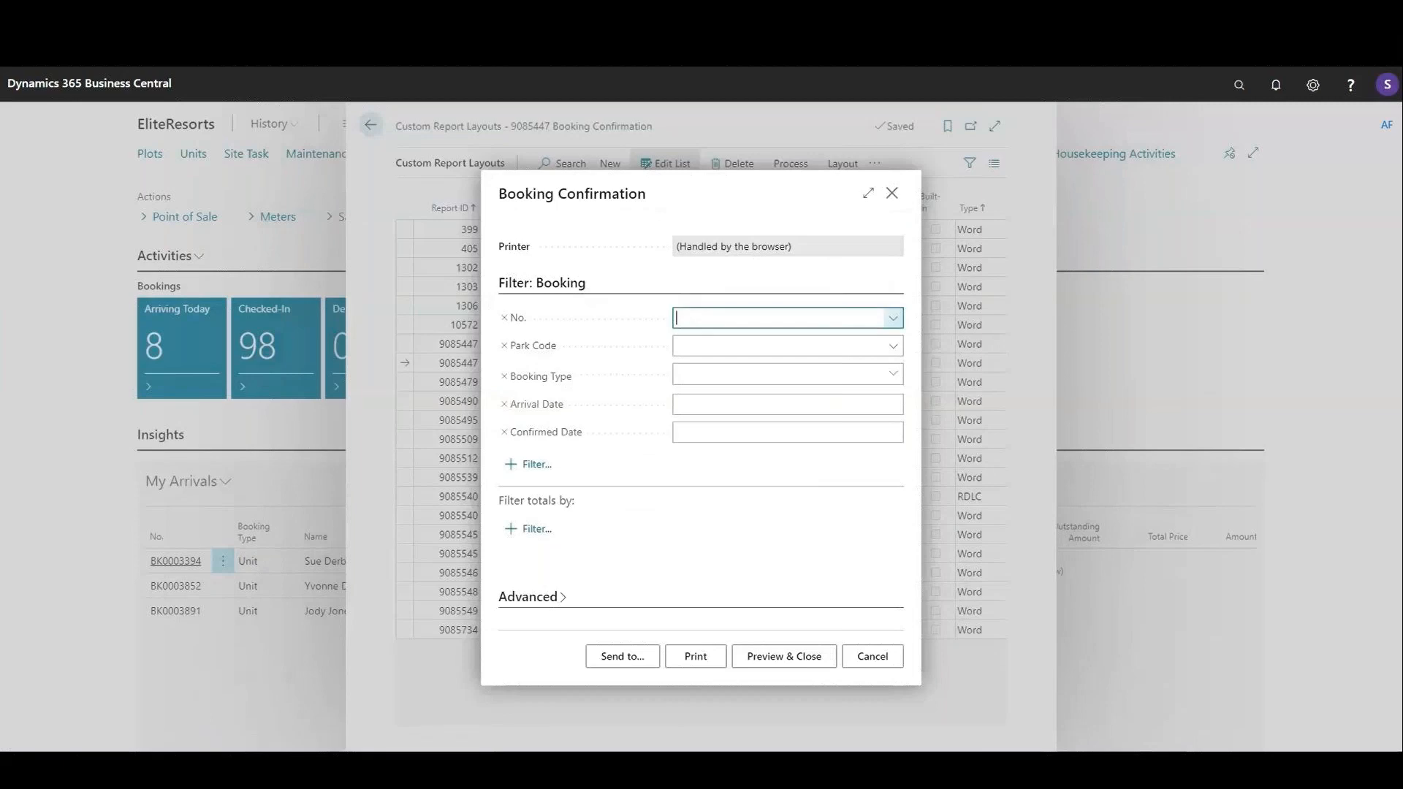
left_click(893, 318)
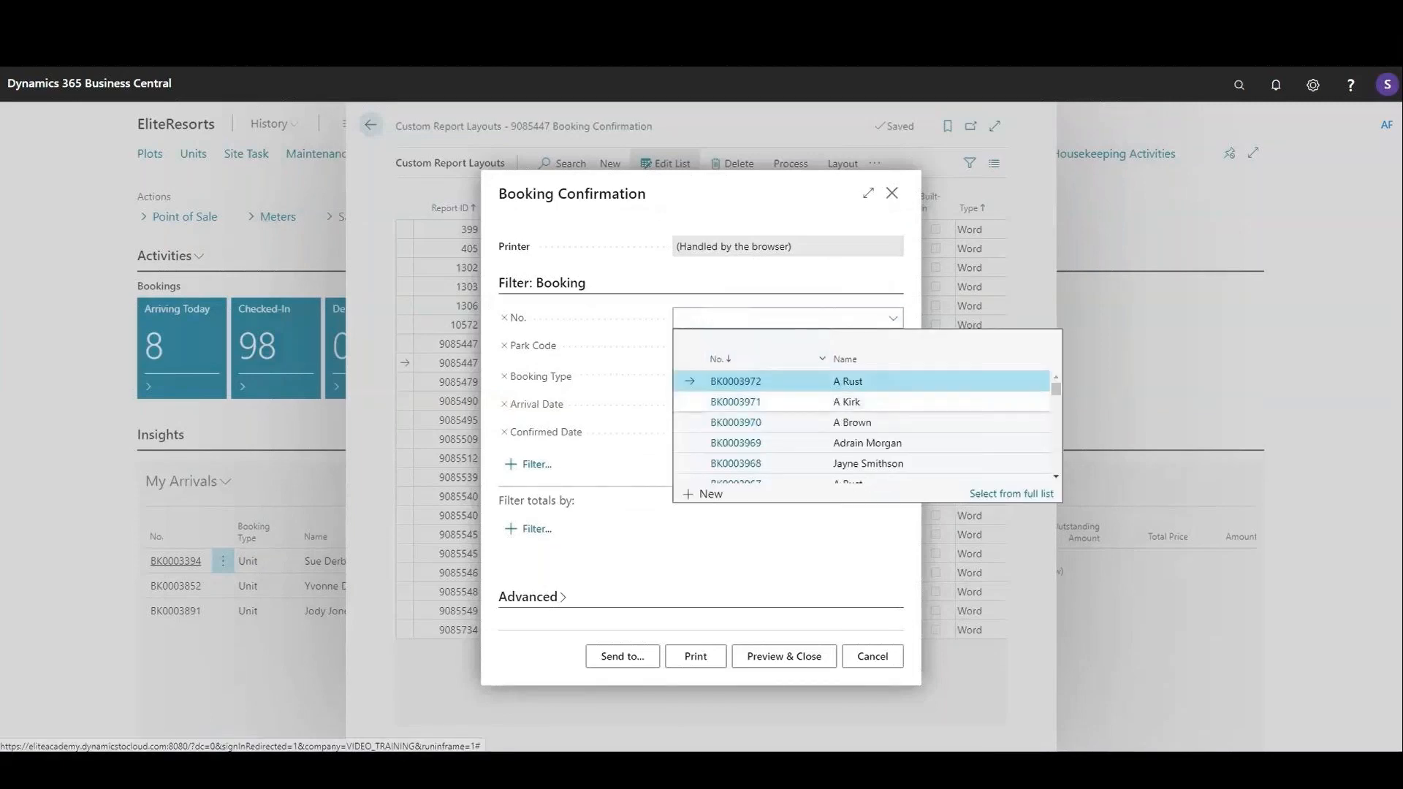
left_click(870, 431)
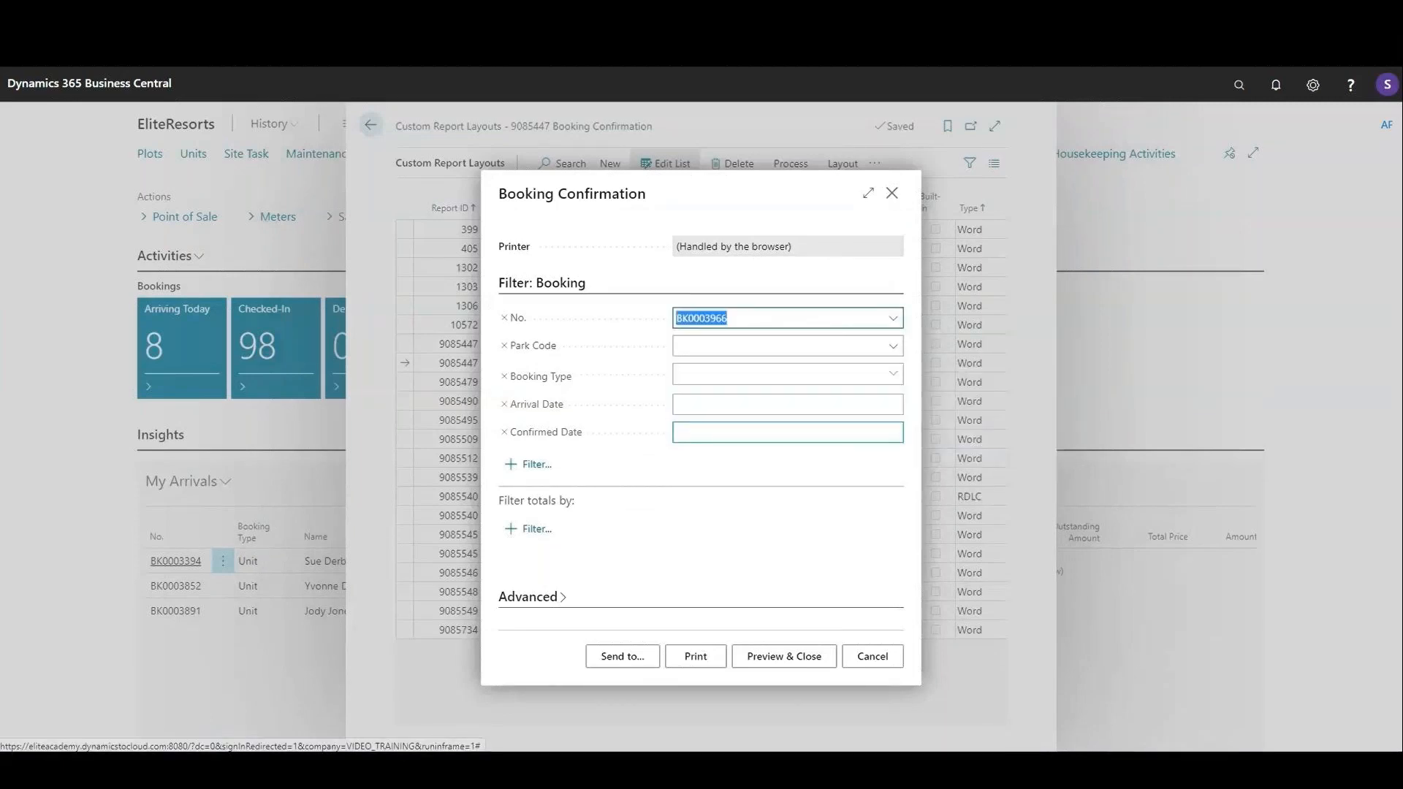
left_click(622, 656)
left_click(561, 434)
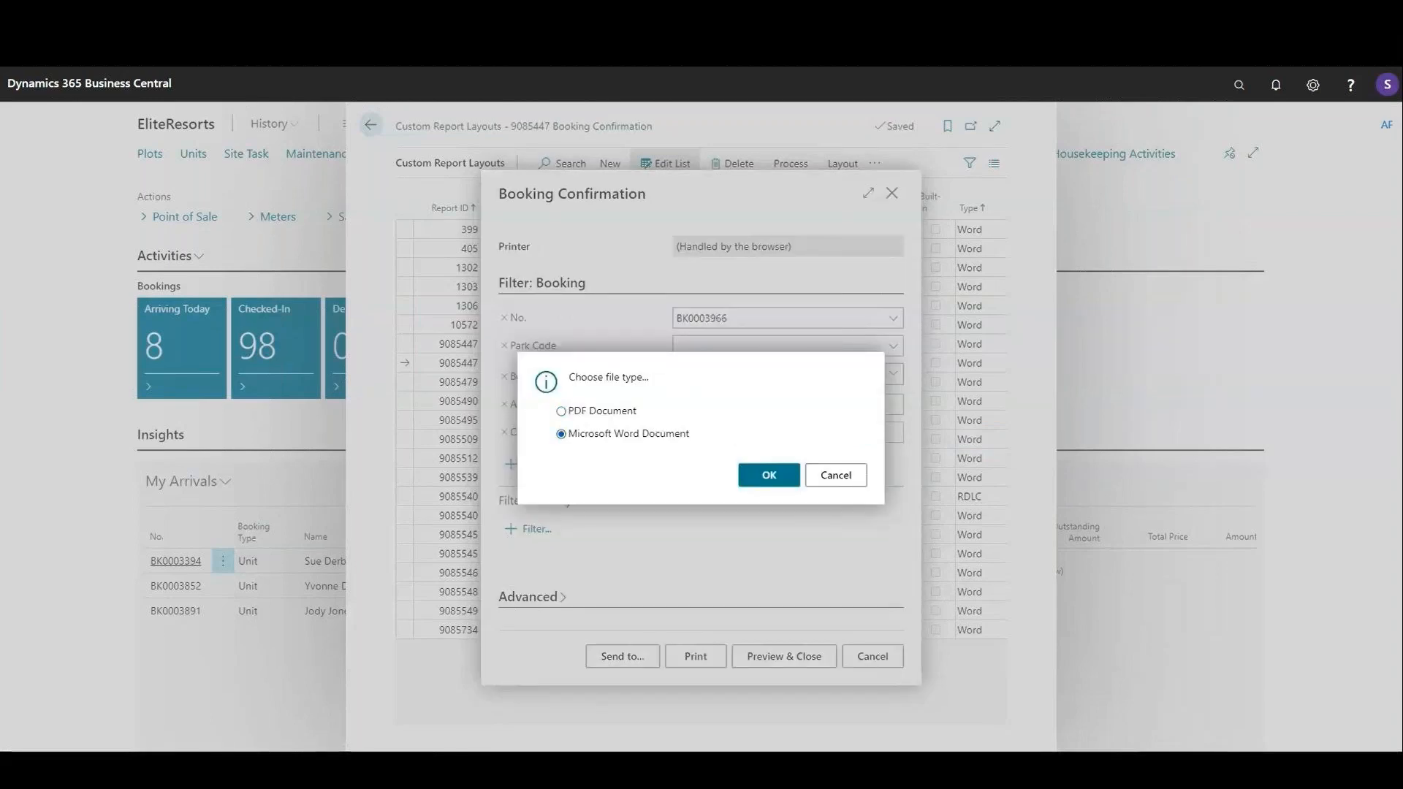
left_click(768, 475)
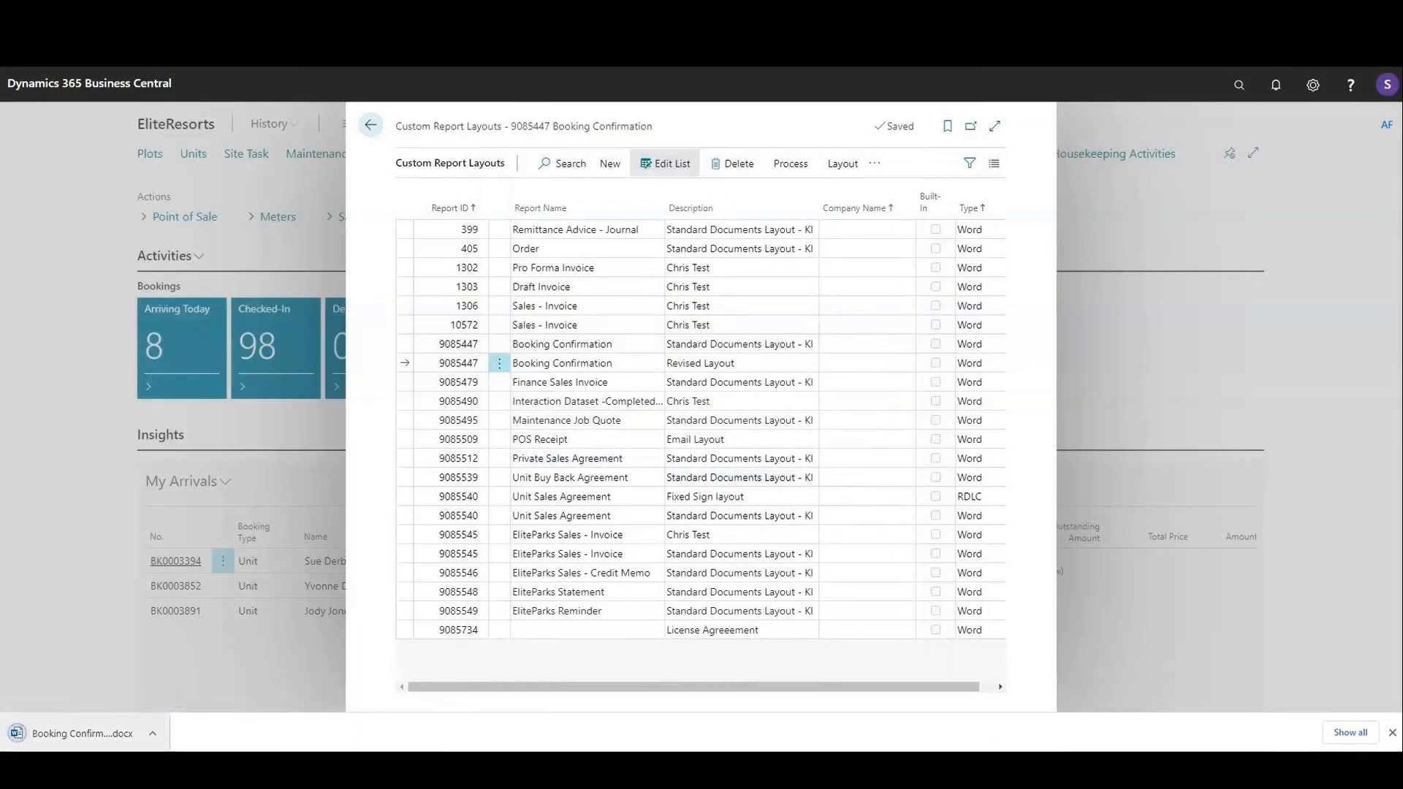
left_click(52, 733)
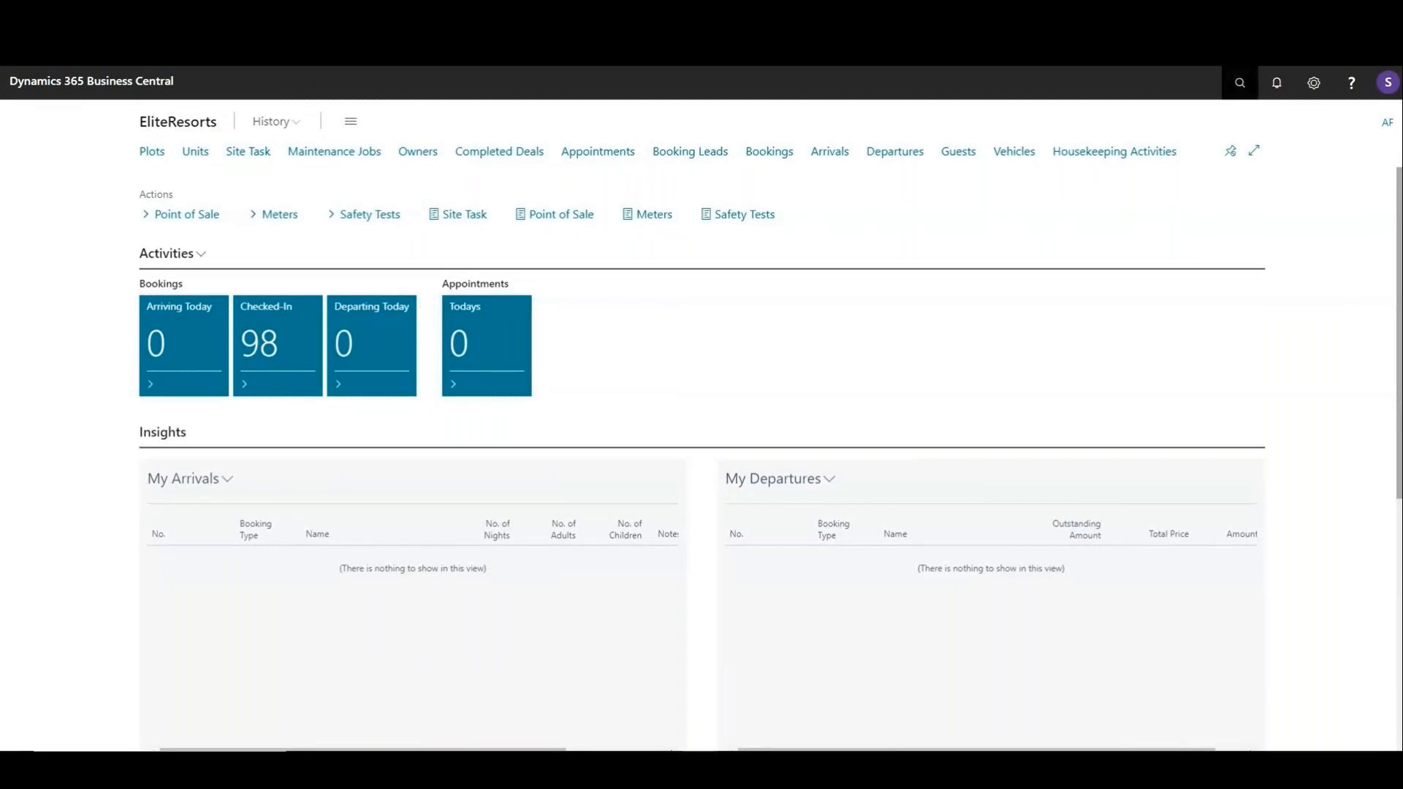
- In Report Selection - EliteParks, assign Revised Layout as the custom layout of the Booking Confirmation report
left_click(1240, 83)
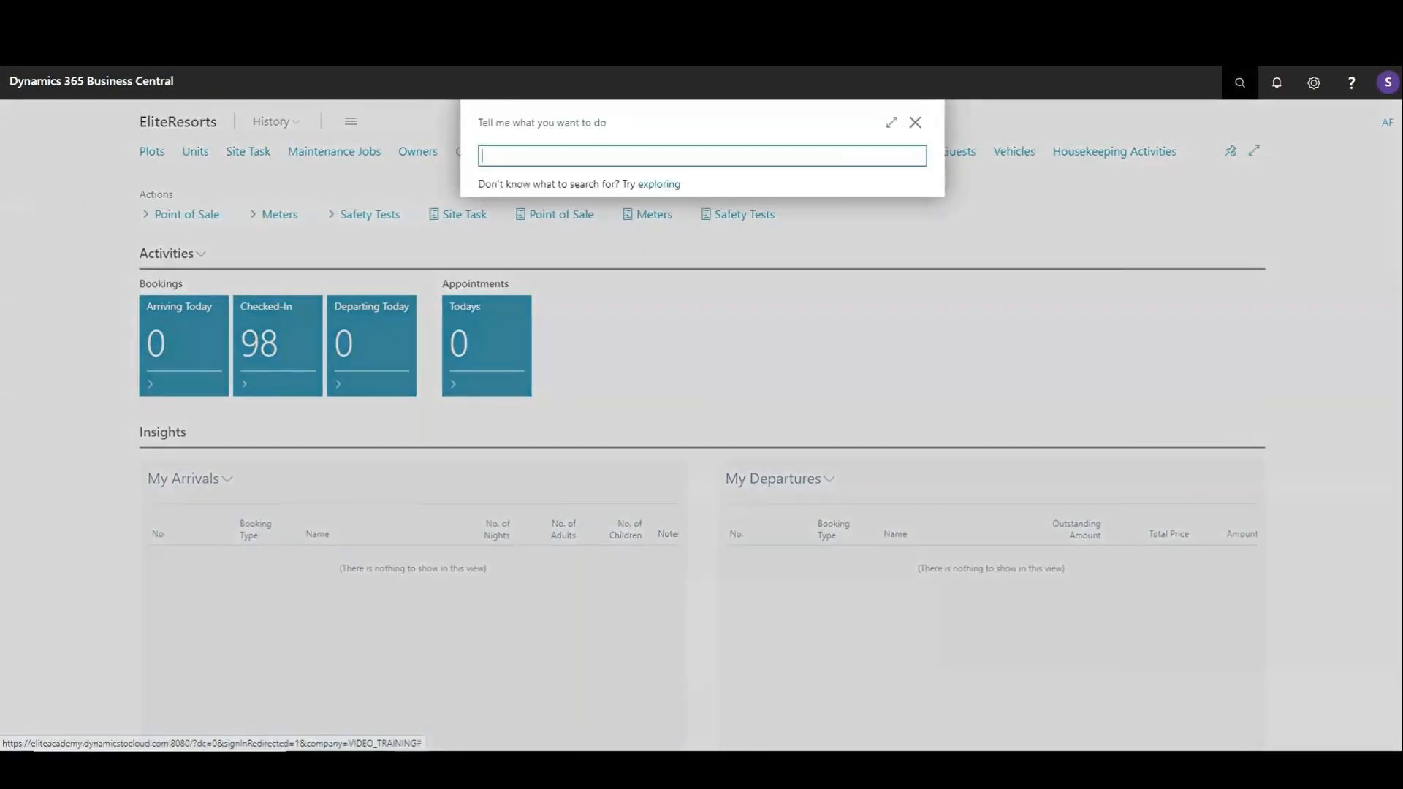
type("report selection elit")
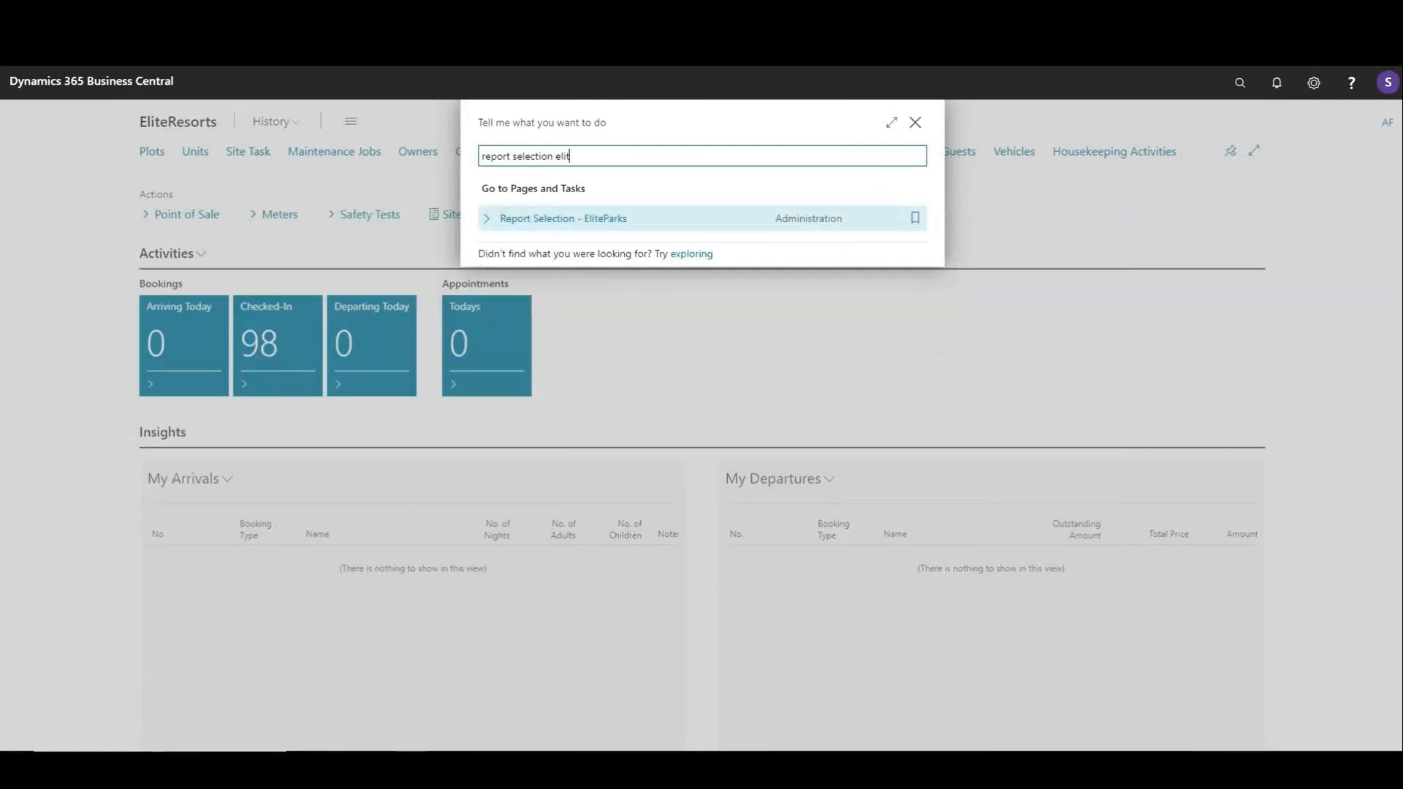
key("Return")
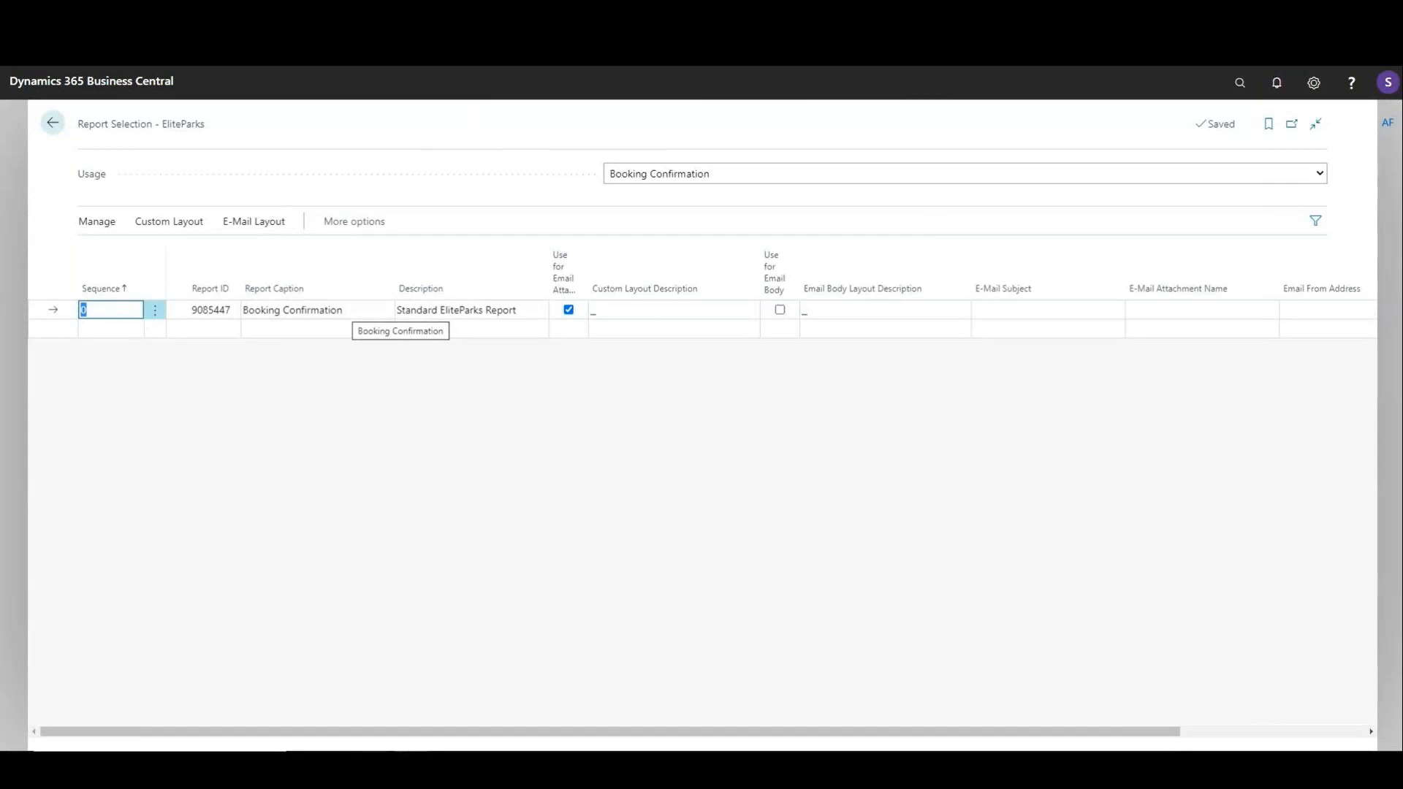
left_click(169, 221)
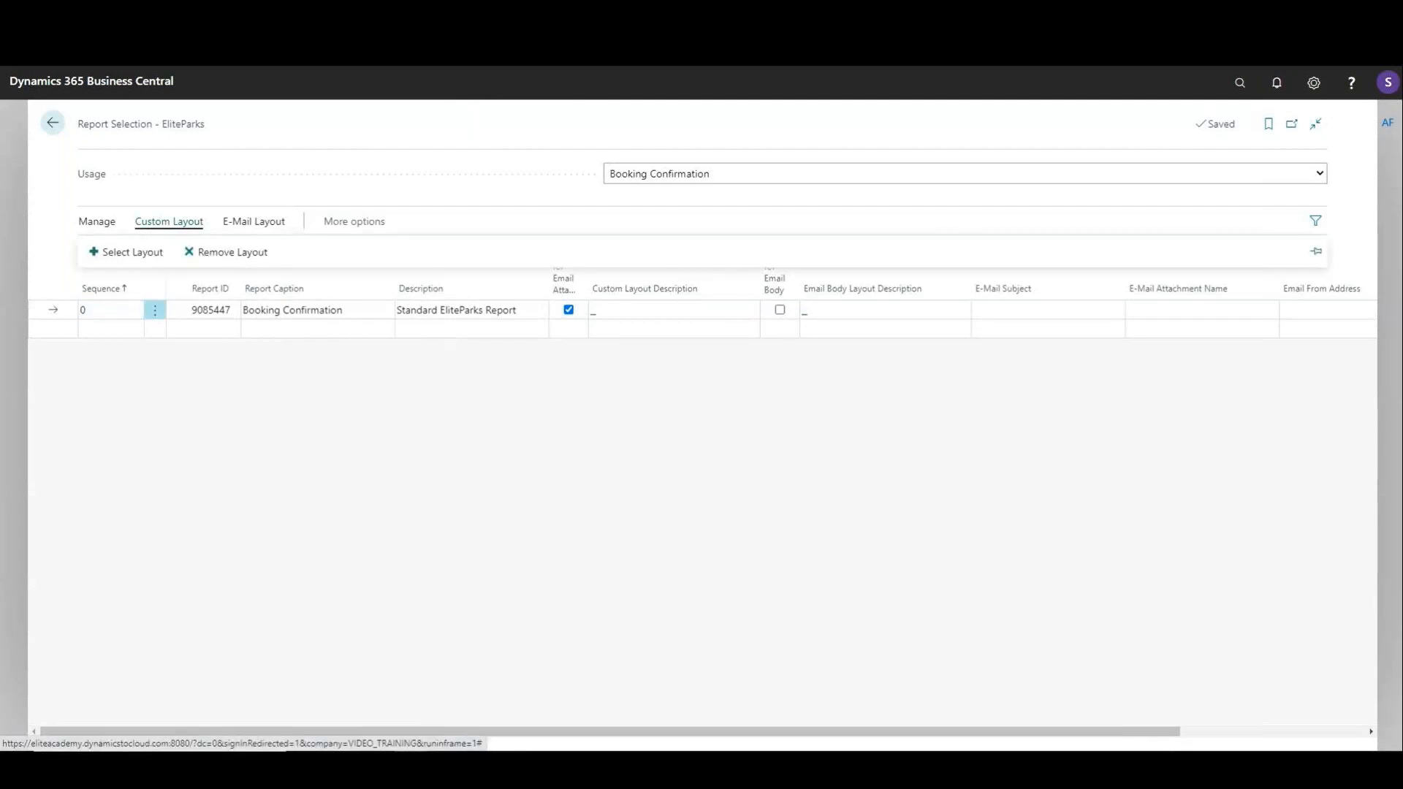
left_click(125, 252)
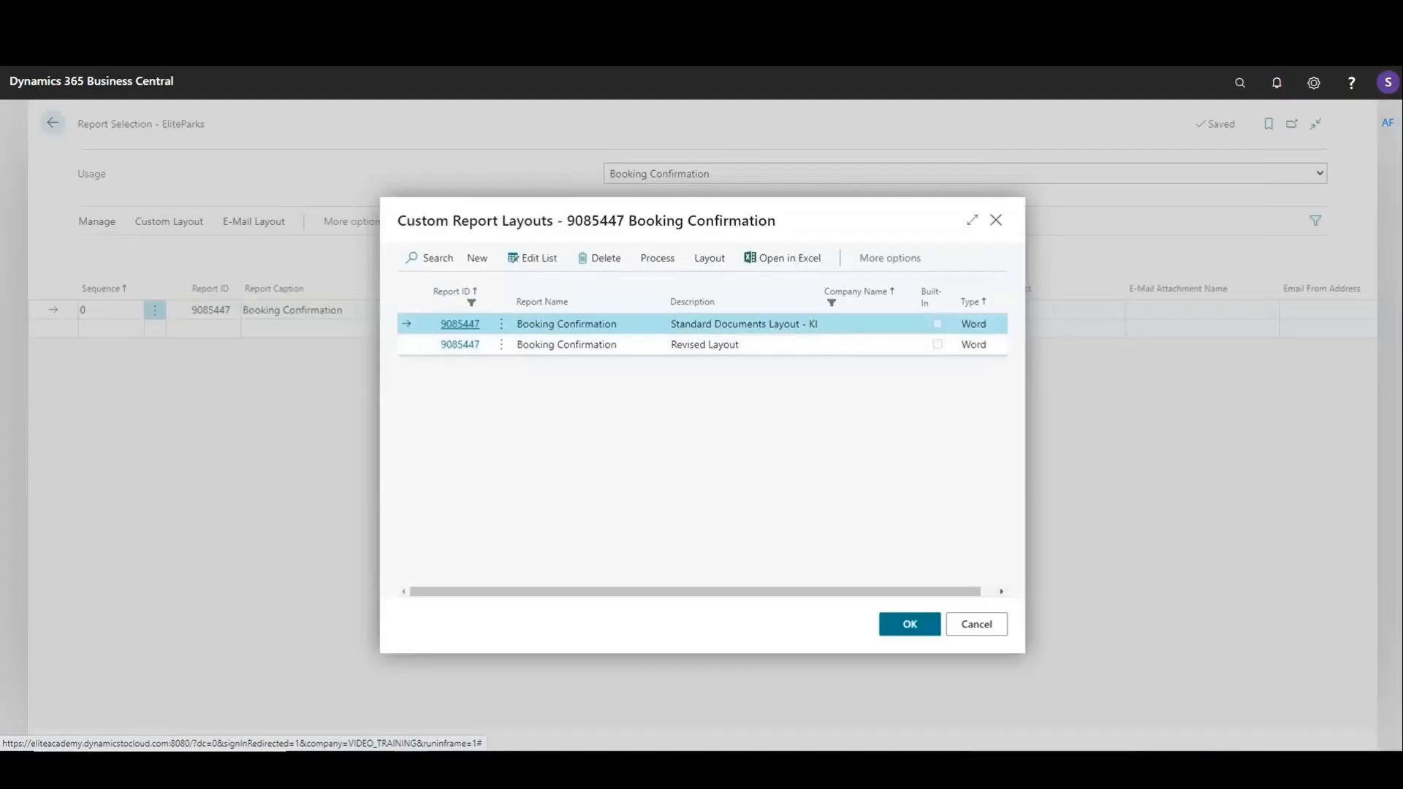
left_click(704, 344)
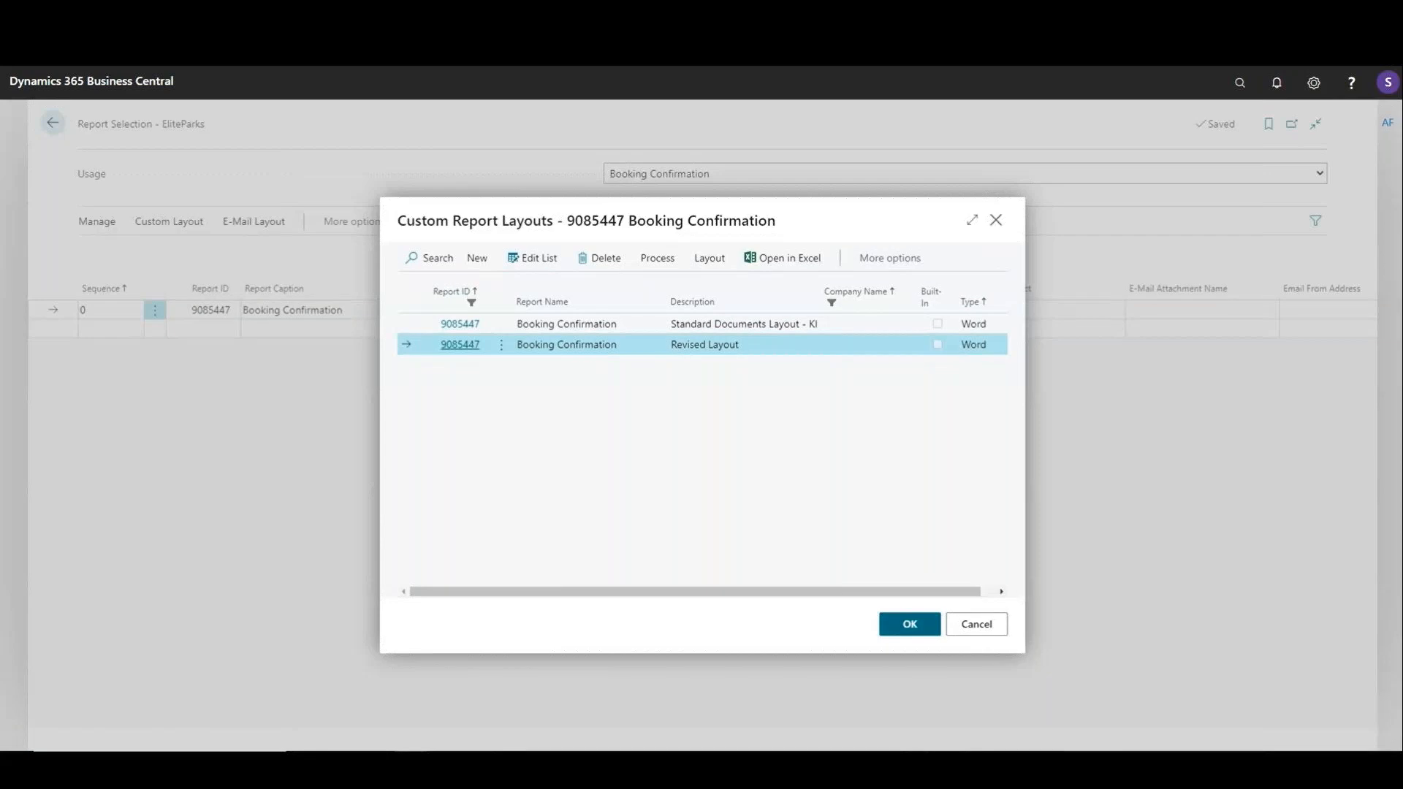
left_click(910, 624)
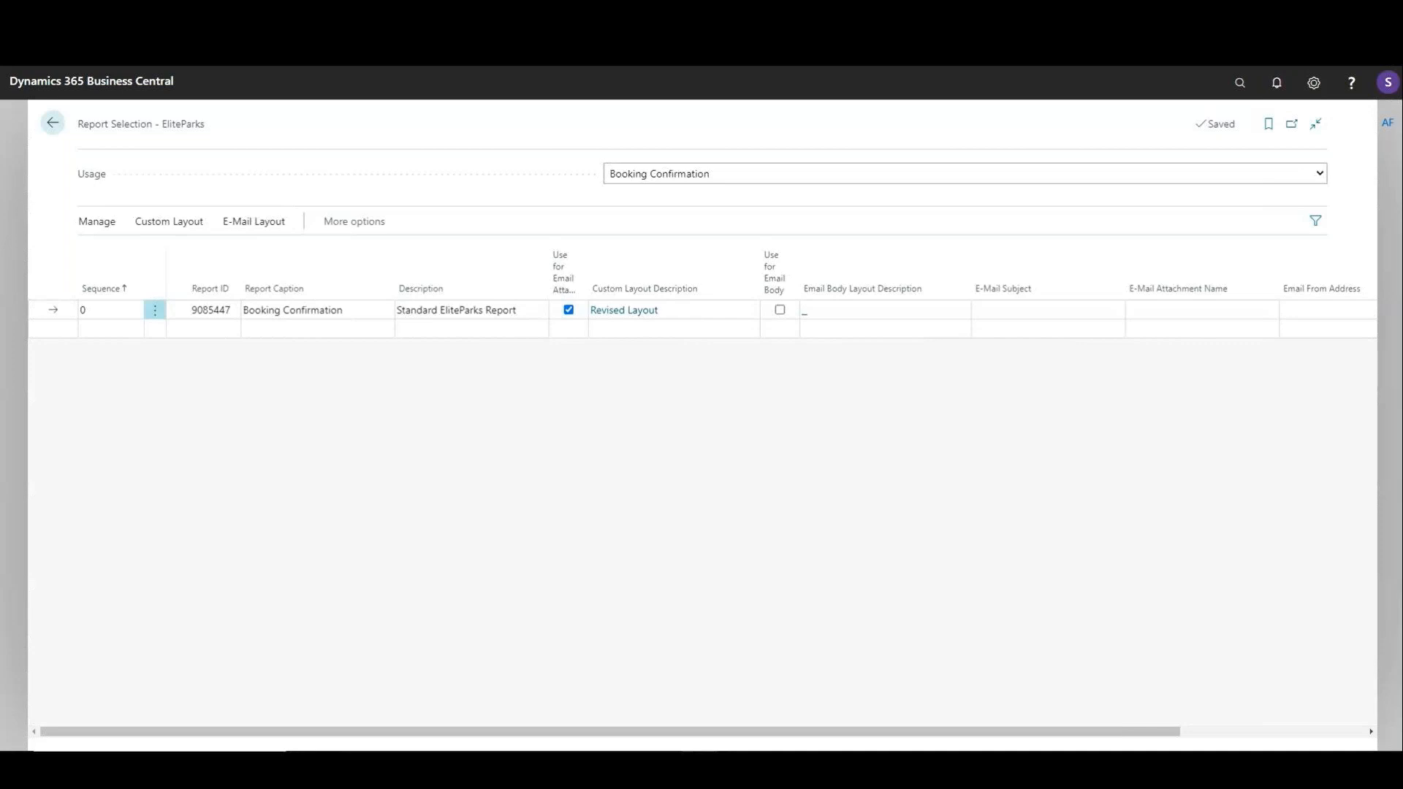
- Enable the Booking Confirmation report for use as the email body and select Email Body as its e-mail layout
left_click(780, 310)
left_click(253, 221)
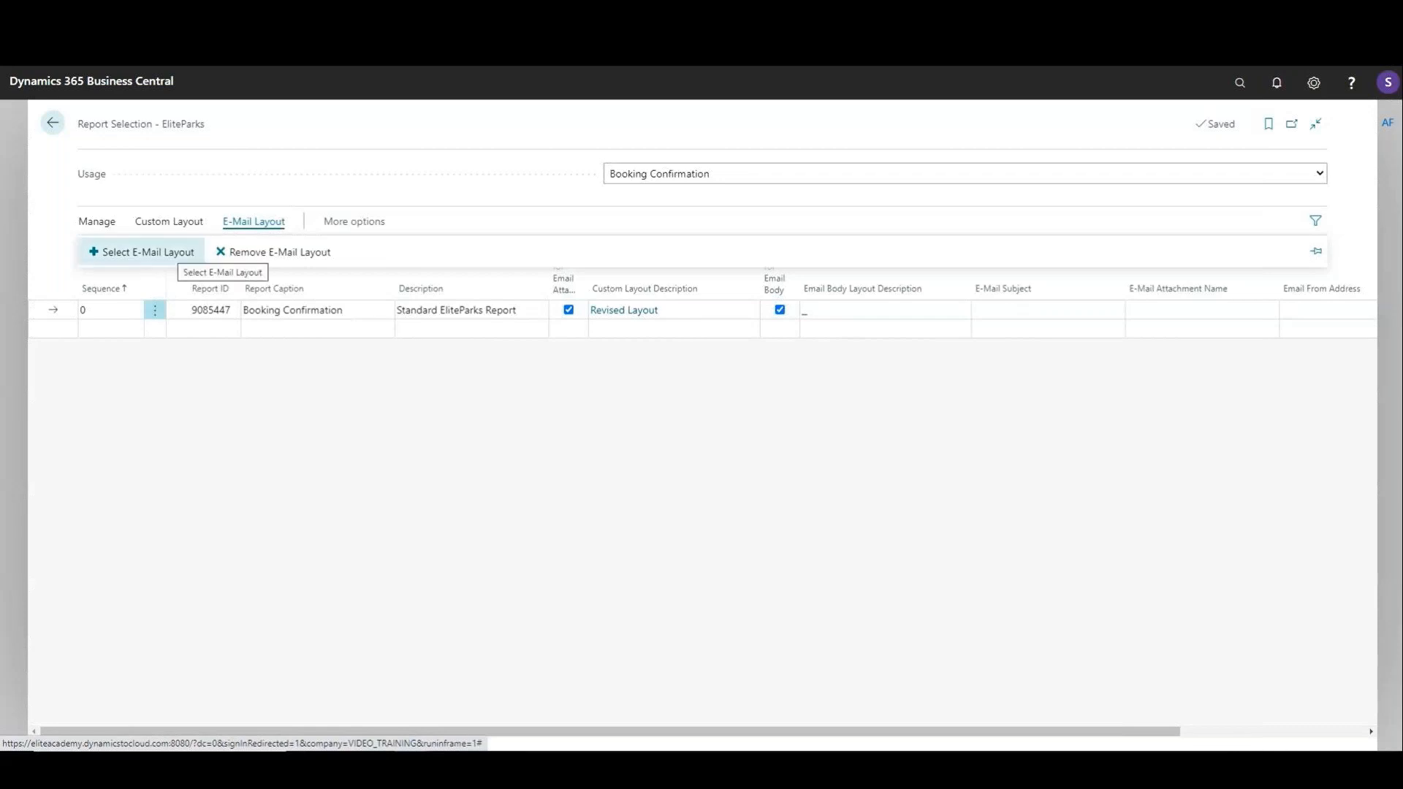
left_click(141, 251)
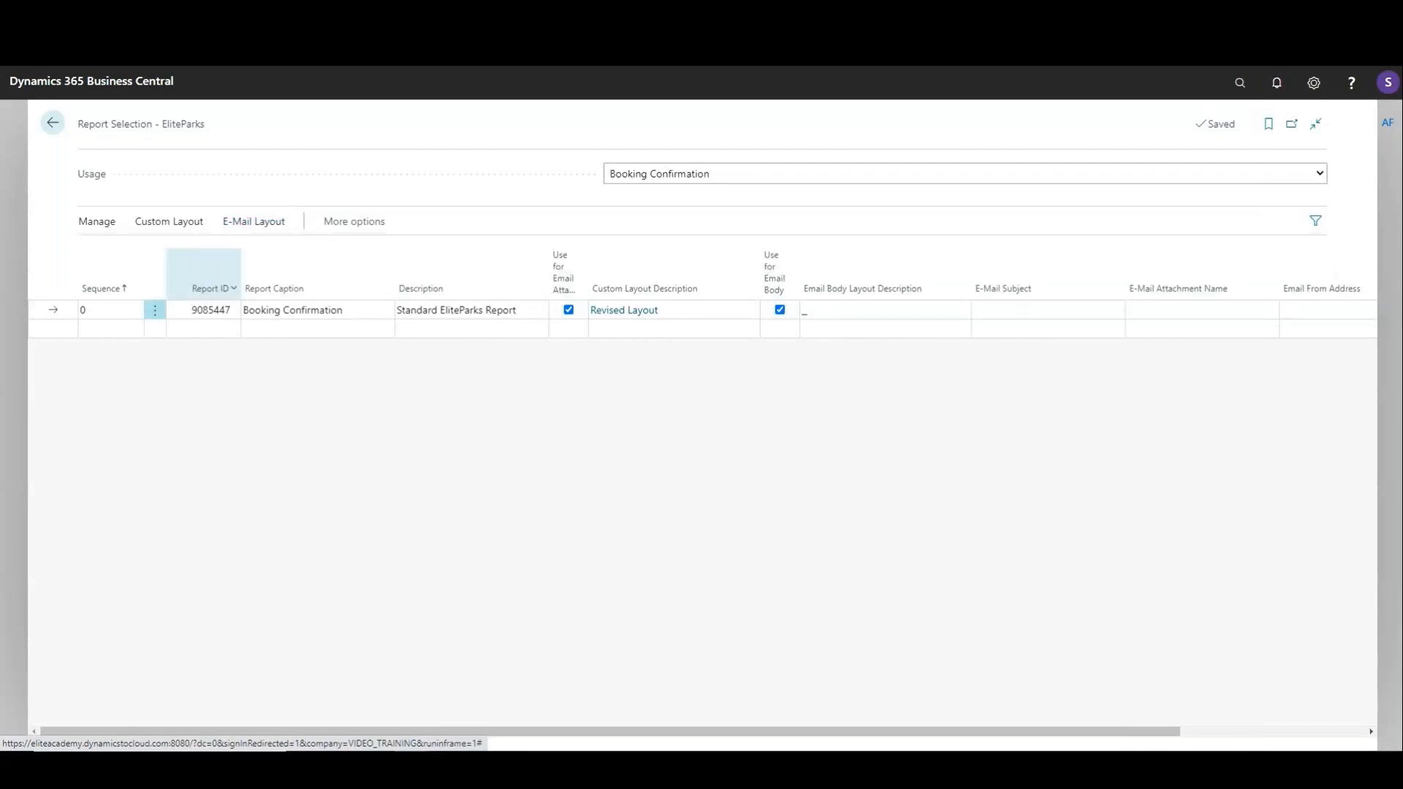
left_click(696, 365)
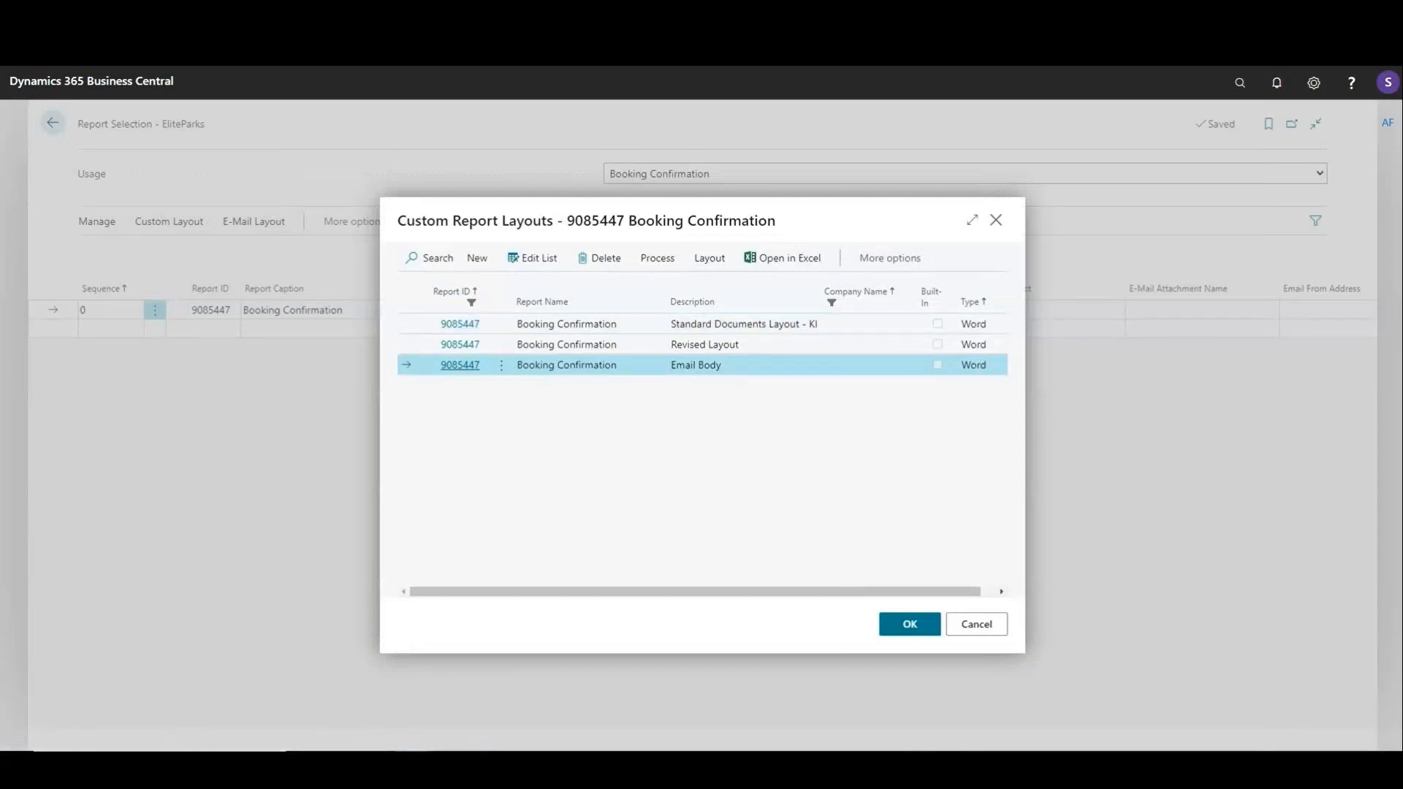
left_click(910, 624)
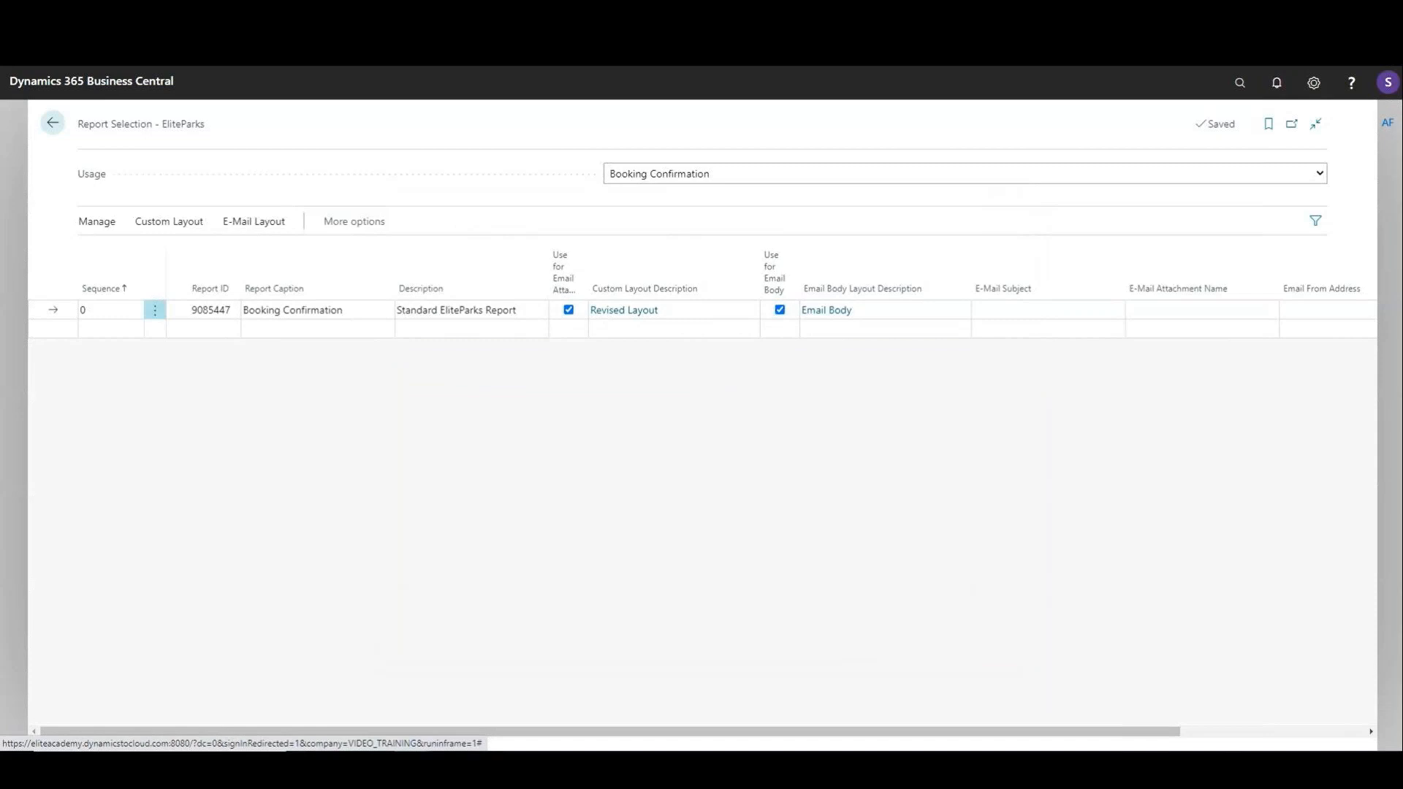
- Set the report's e-mail subject to "Your Holiday Booking %1" and its e-mail attachment name to "Booking Confirmation %1"
left_click(1048, 310)
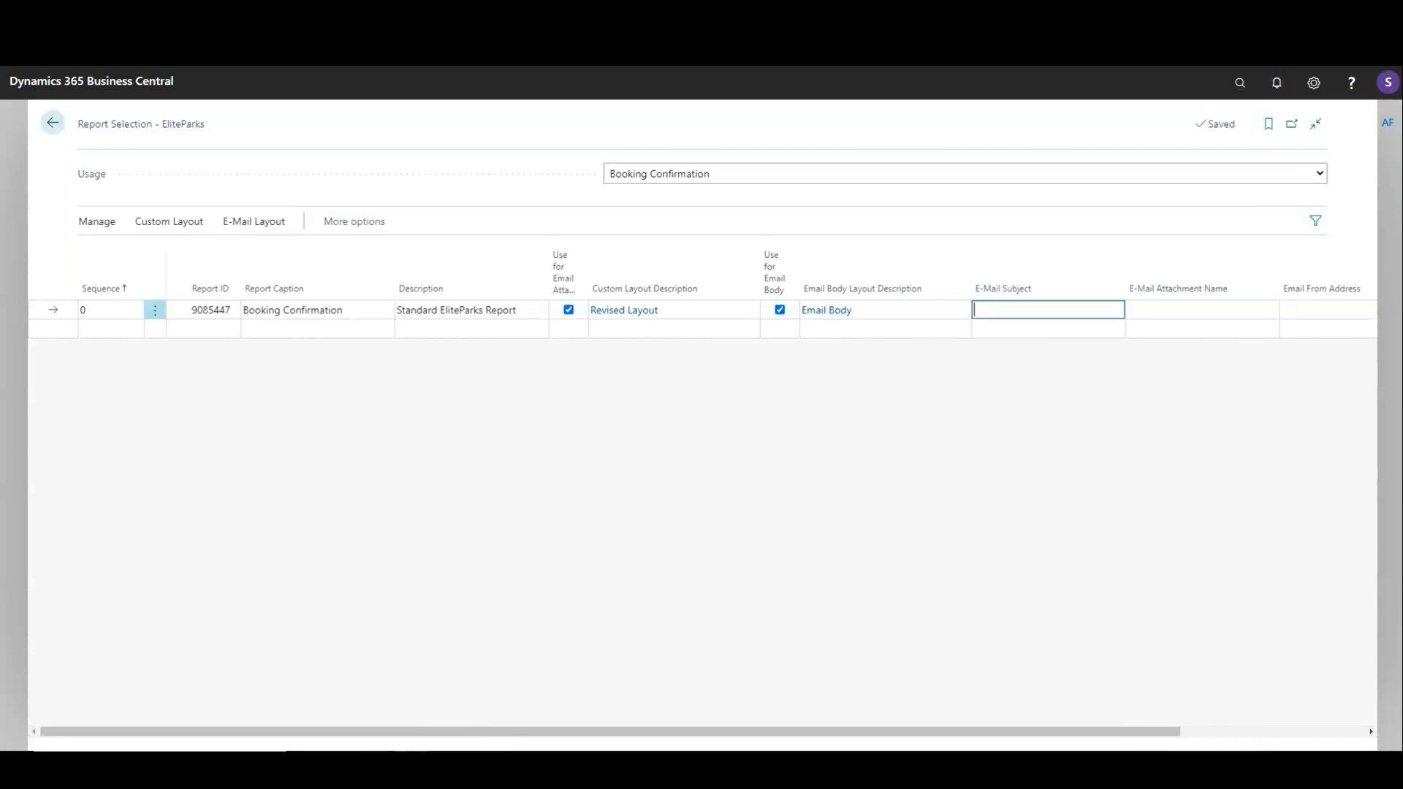
type("Your Holiday Booking")
type("%1")
left_click(1202, 310)
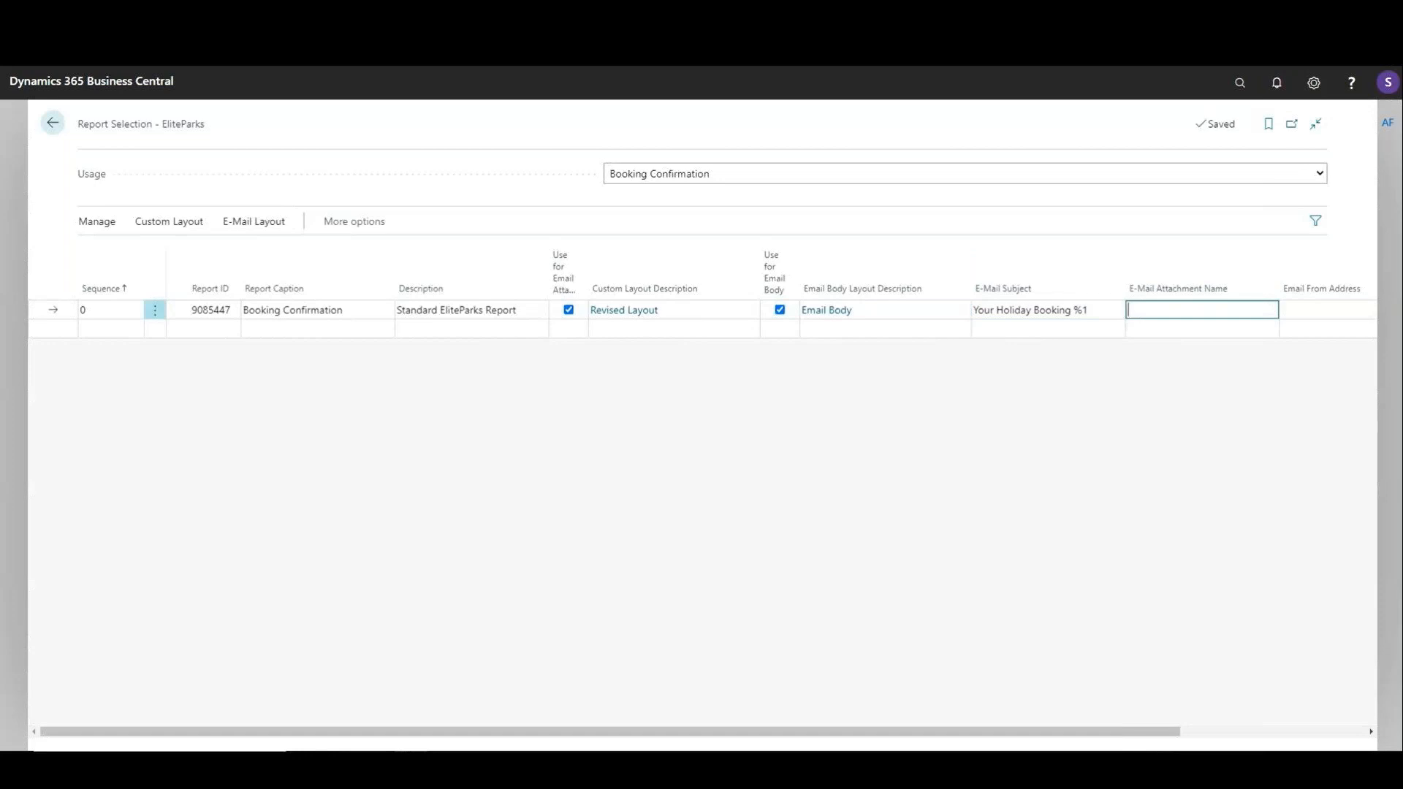
type("Booking Confirmation %1")
key("Tab")
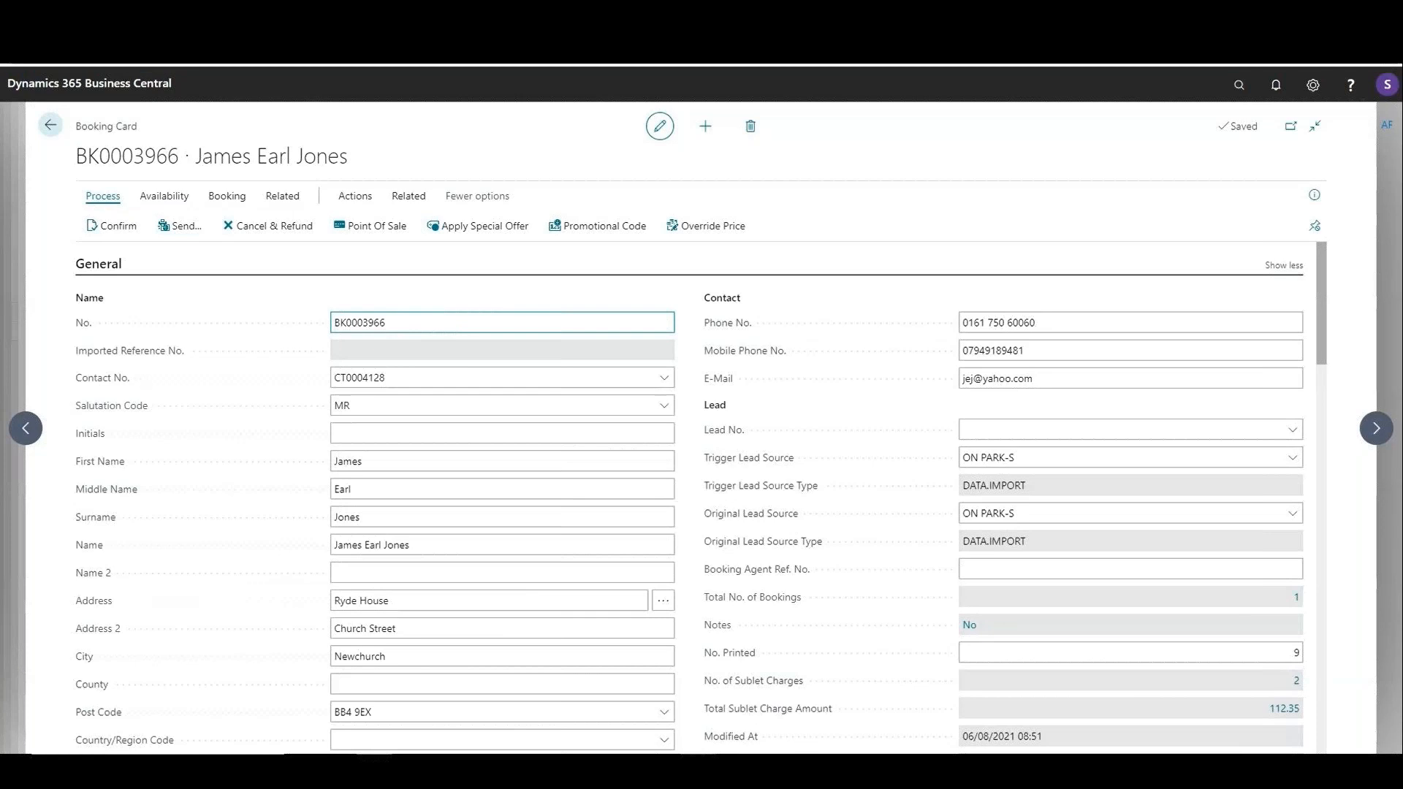
- From the booking card, prepare the confirmation for sending by e-mail, review its subject, attachment name and message body, and cancel without sending
left_click(179, 226)
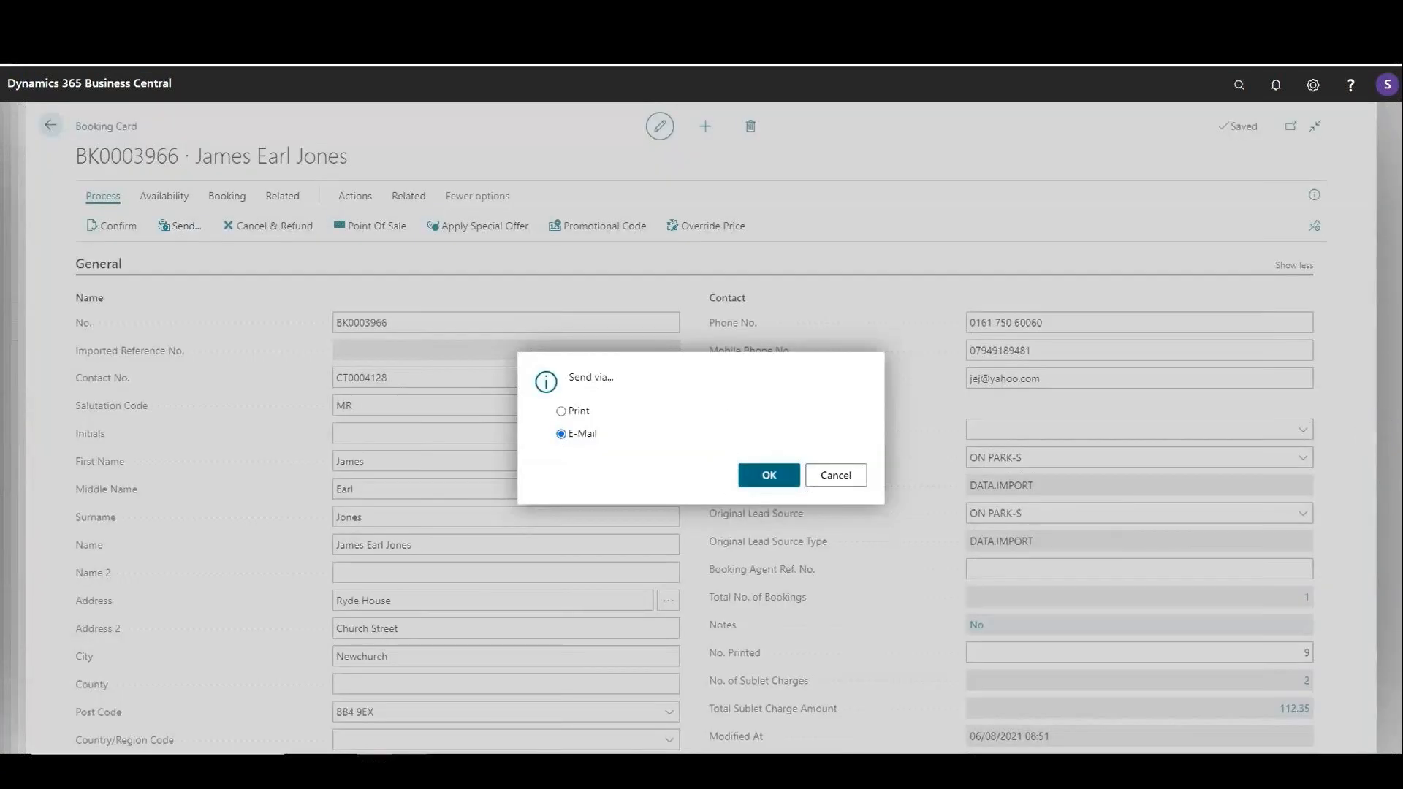
key("Return")
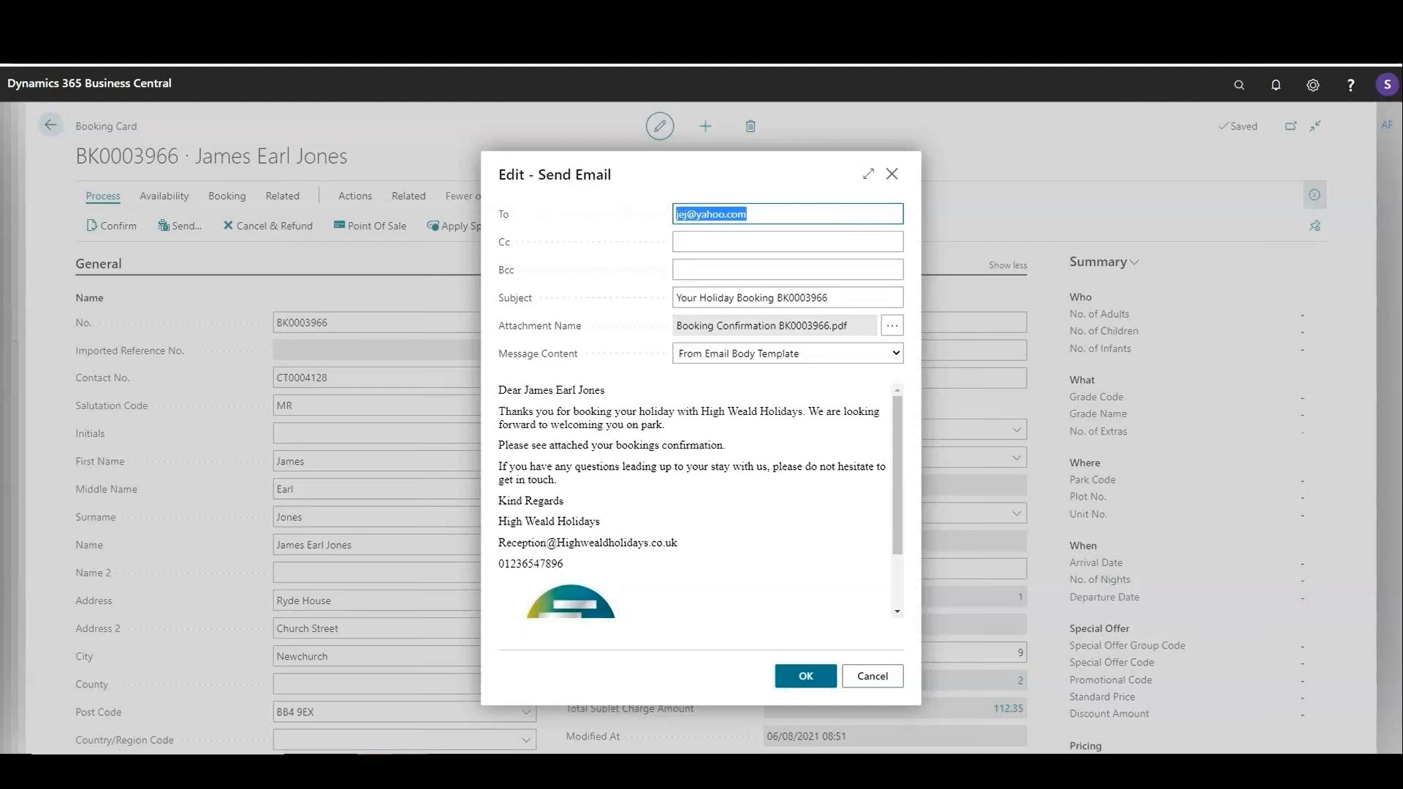
scroll(694, 505, "down", 2)
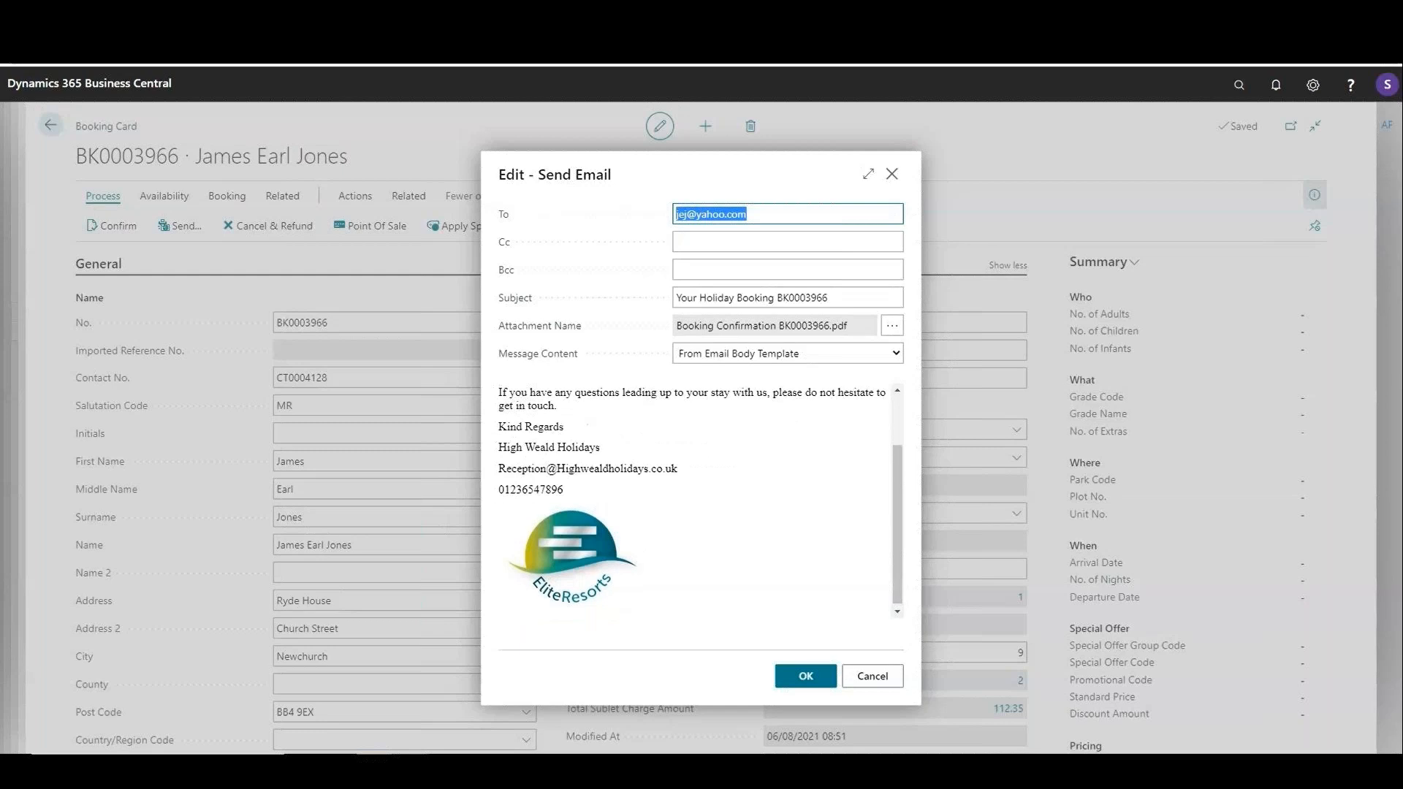
scroll(694, 504, "up", 2)
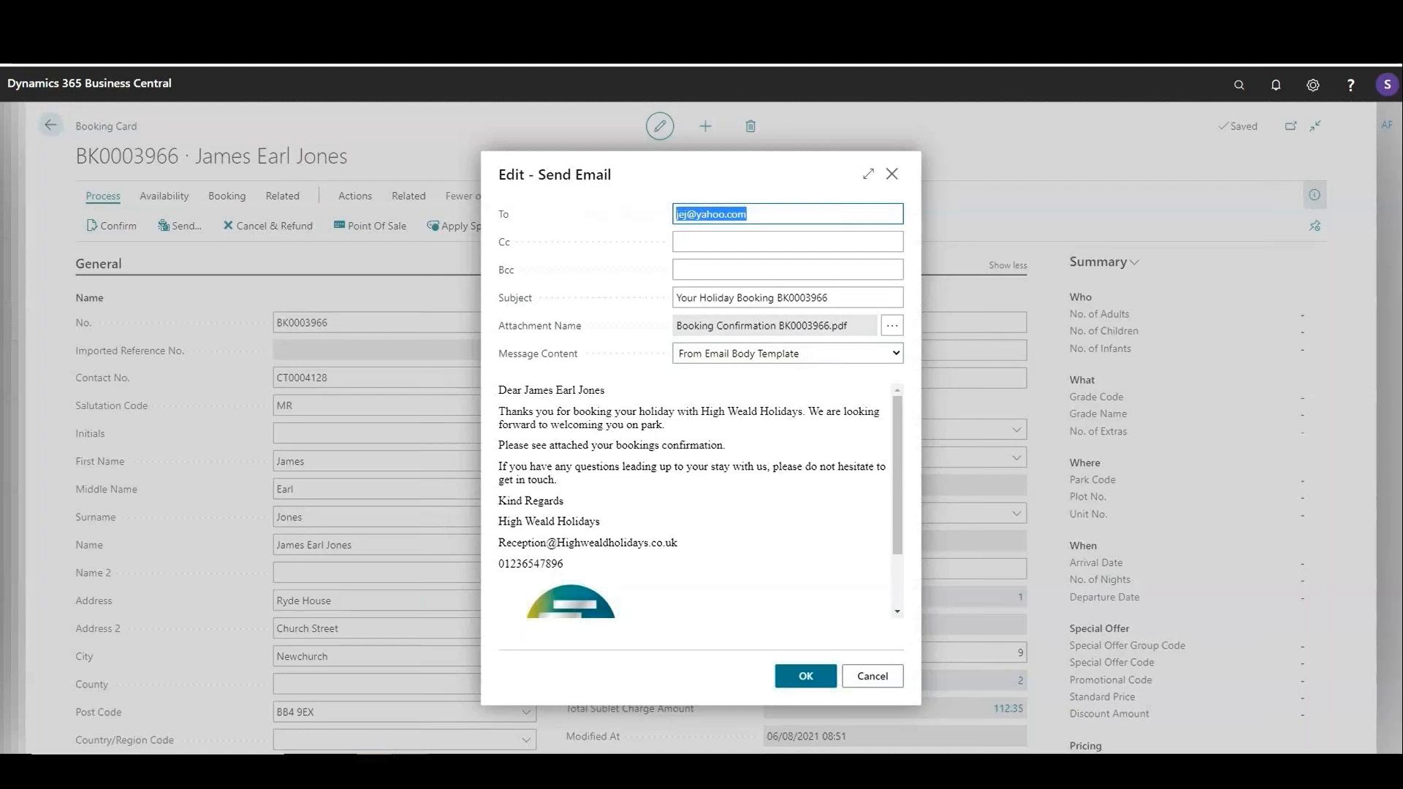
left_click(872, 675)
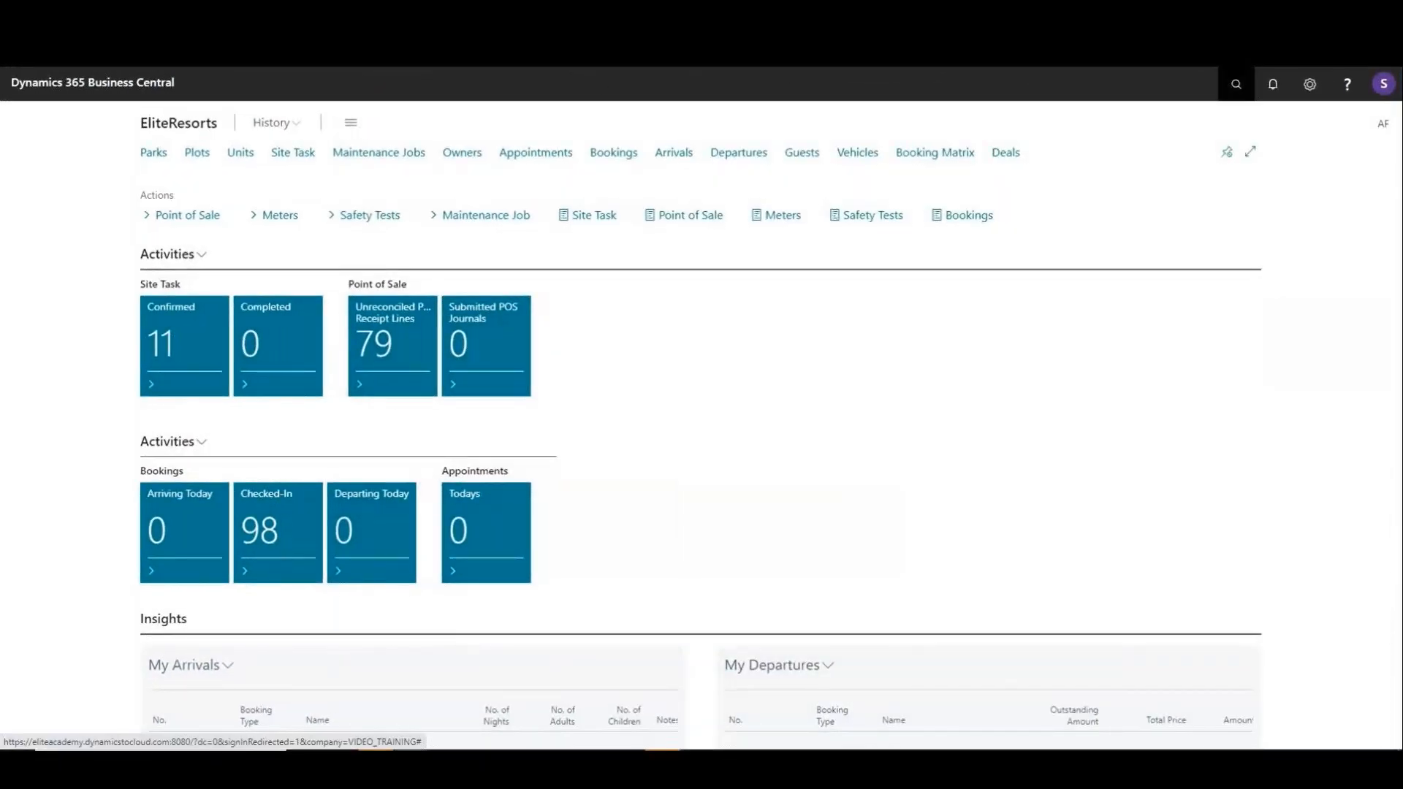
- In Report Selection - EliteParks, add a condition to the Revised Layout line that filters bookings on Confirmed: Yes
left_click(1236, 85)
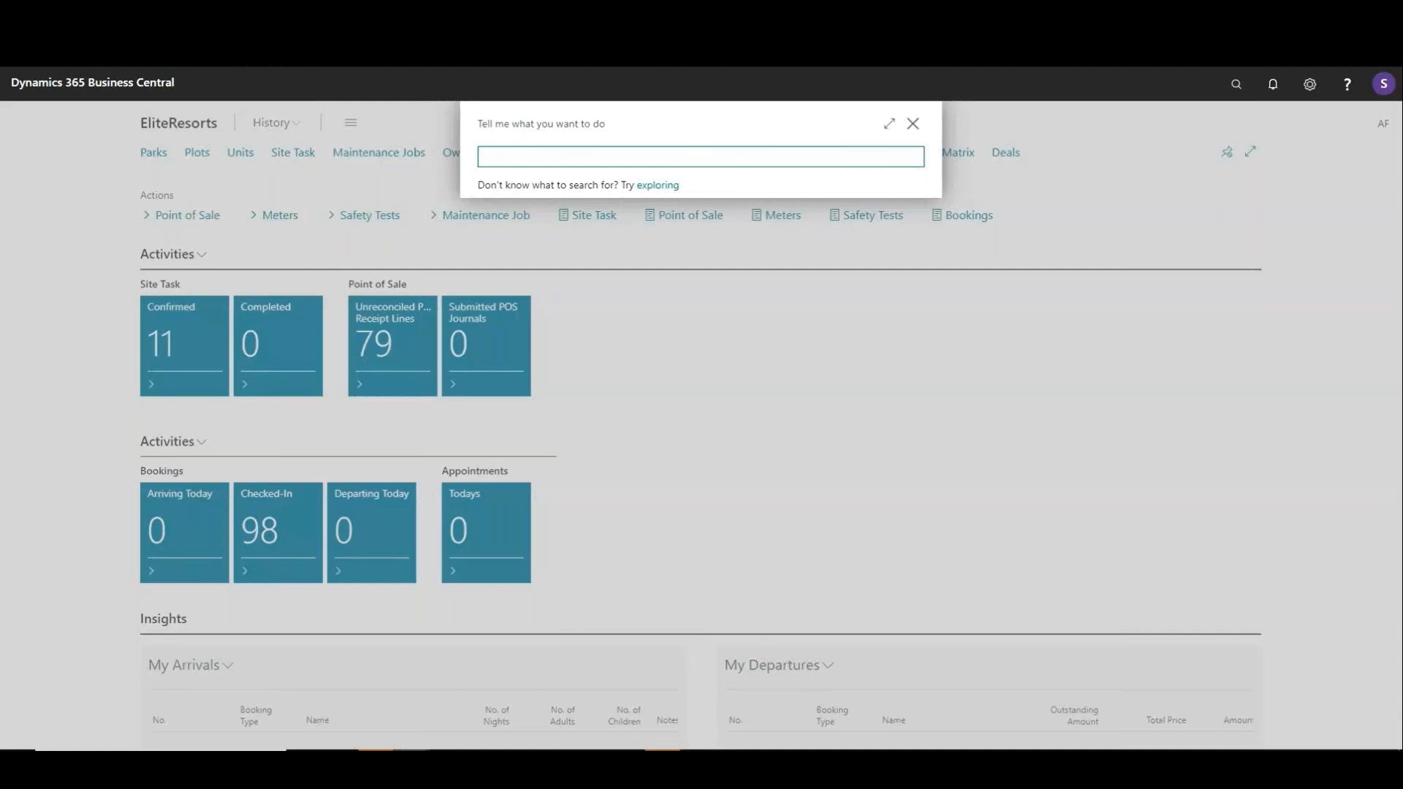
type("report sele el")
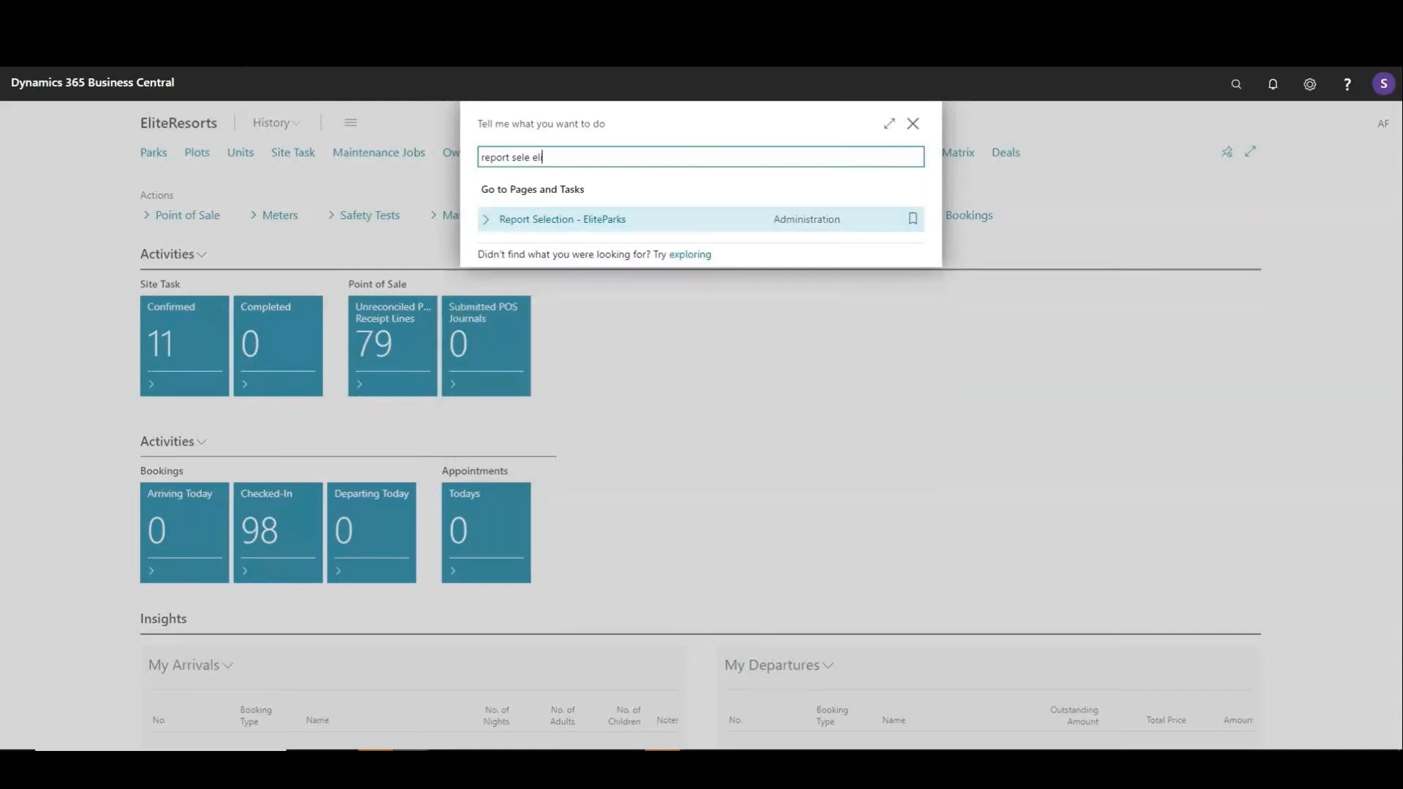
key("Return")
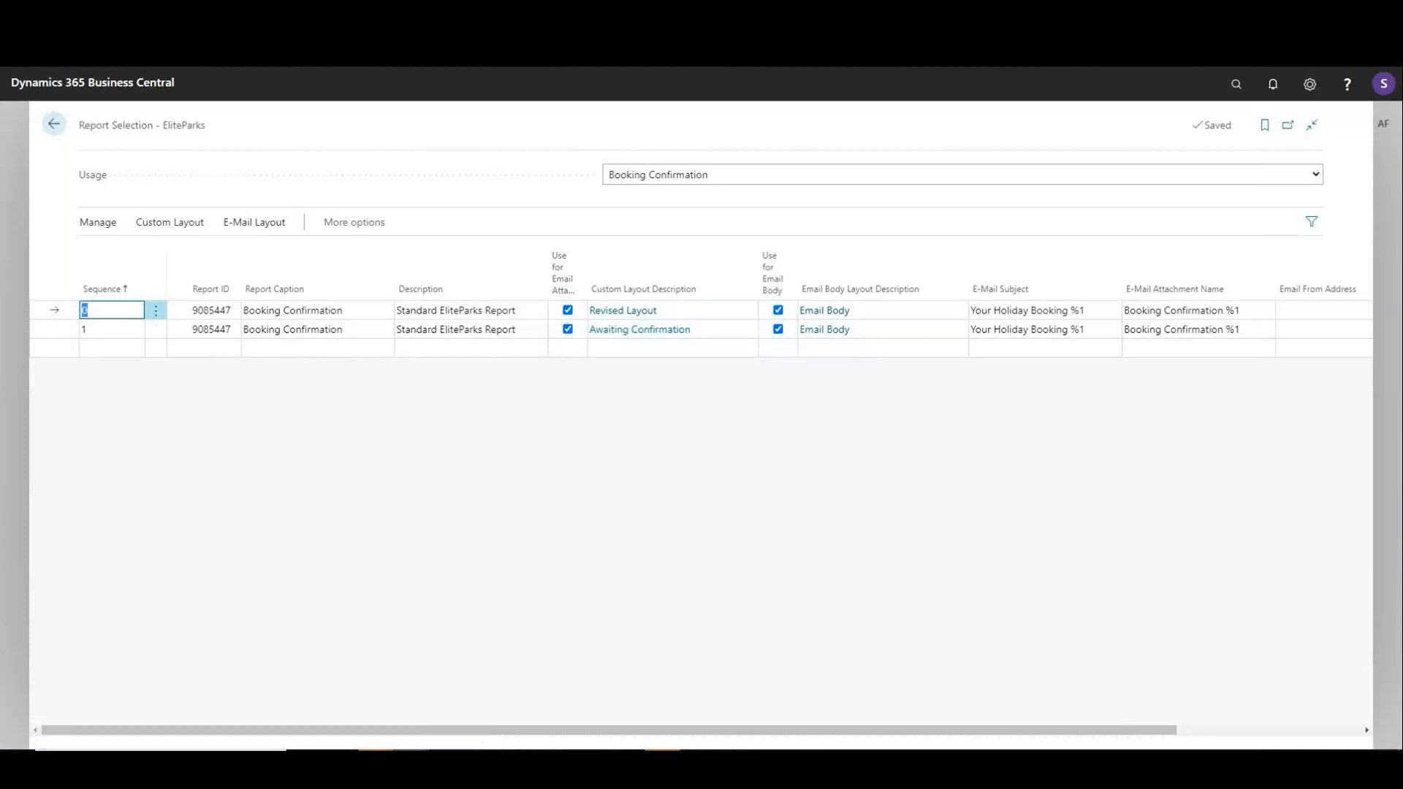
left_click_drag(608, 730, 794, 729)
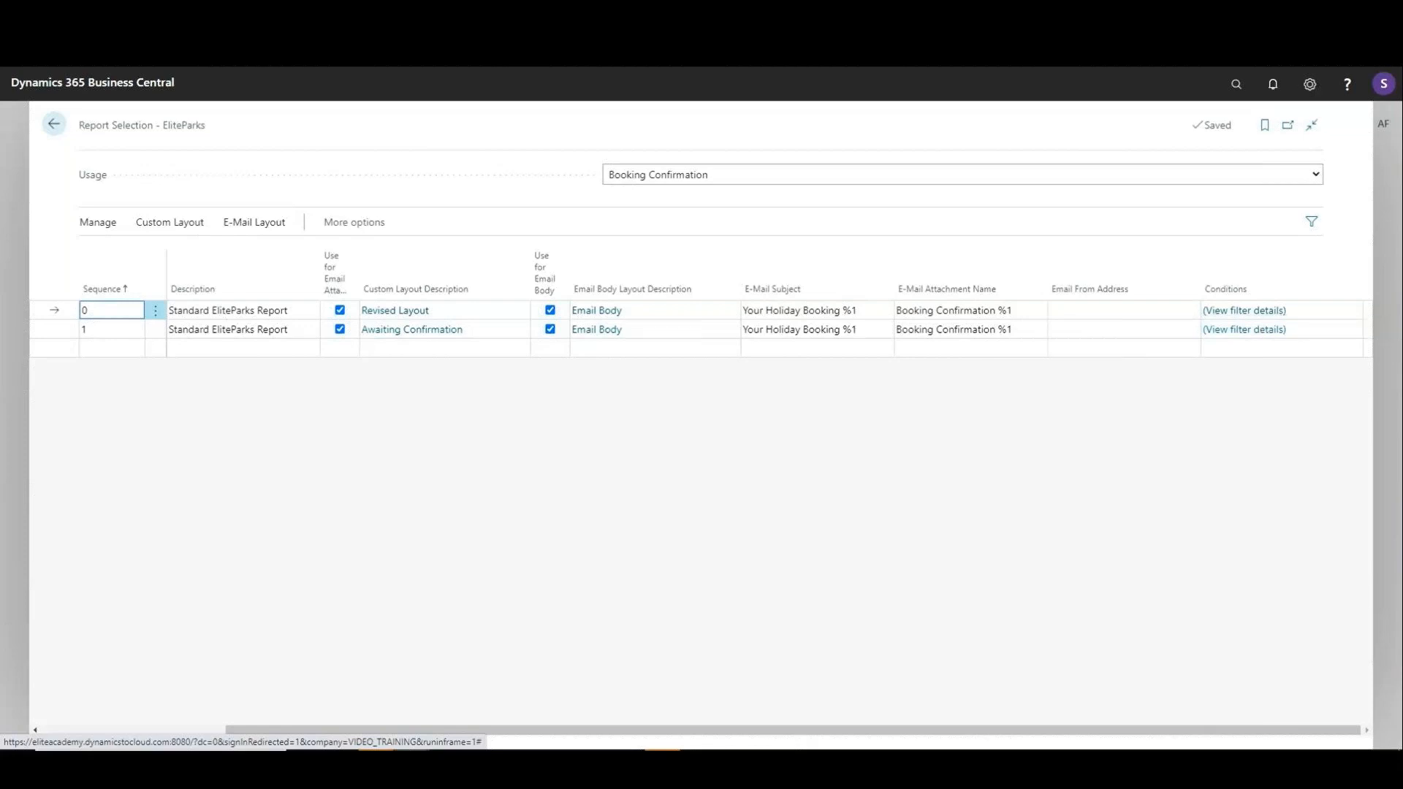
left_click(1244, 310)
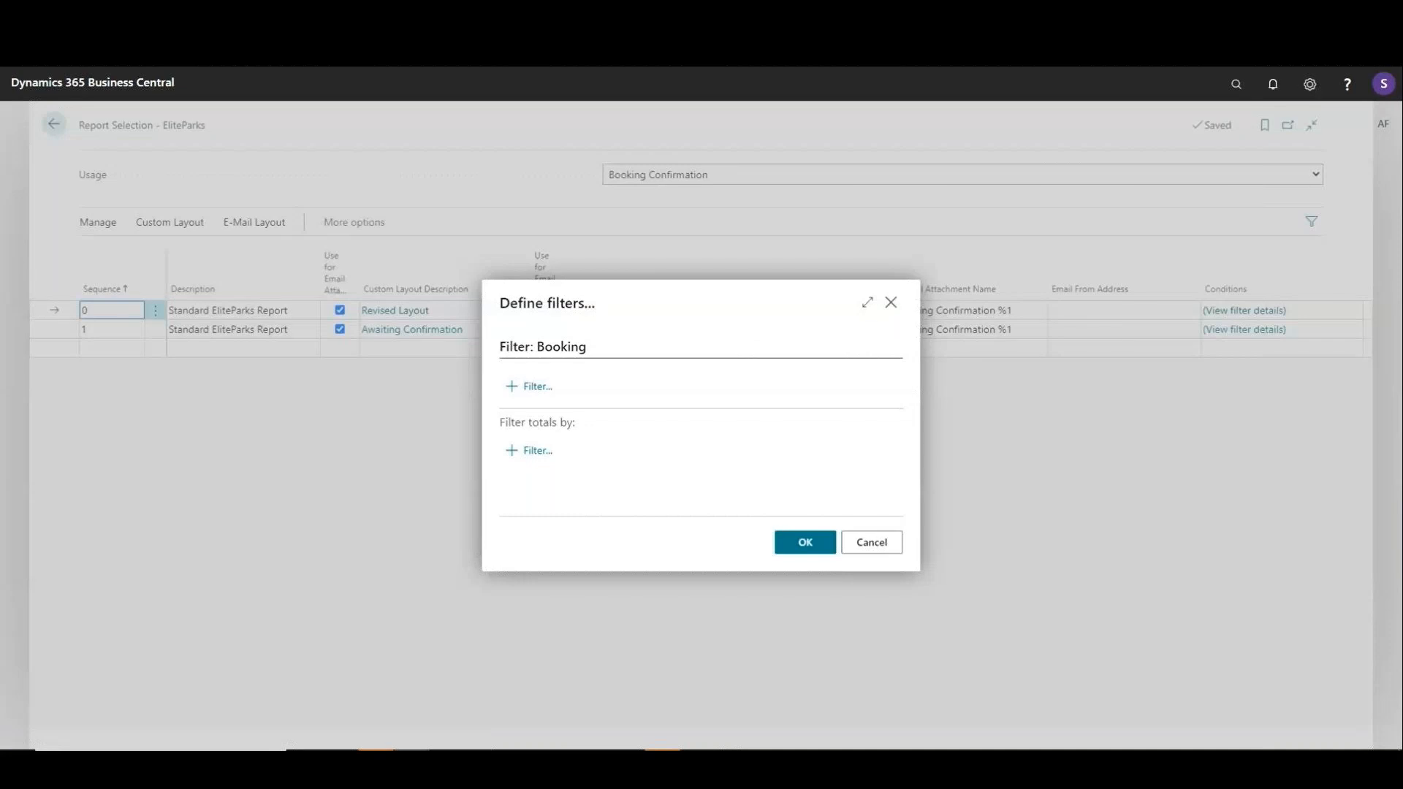
left_click(528, 386)
type("Confirmed")
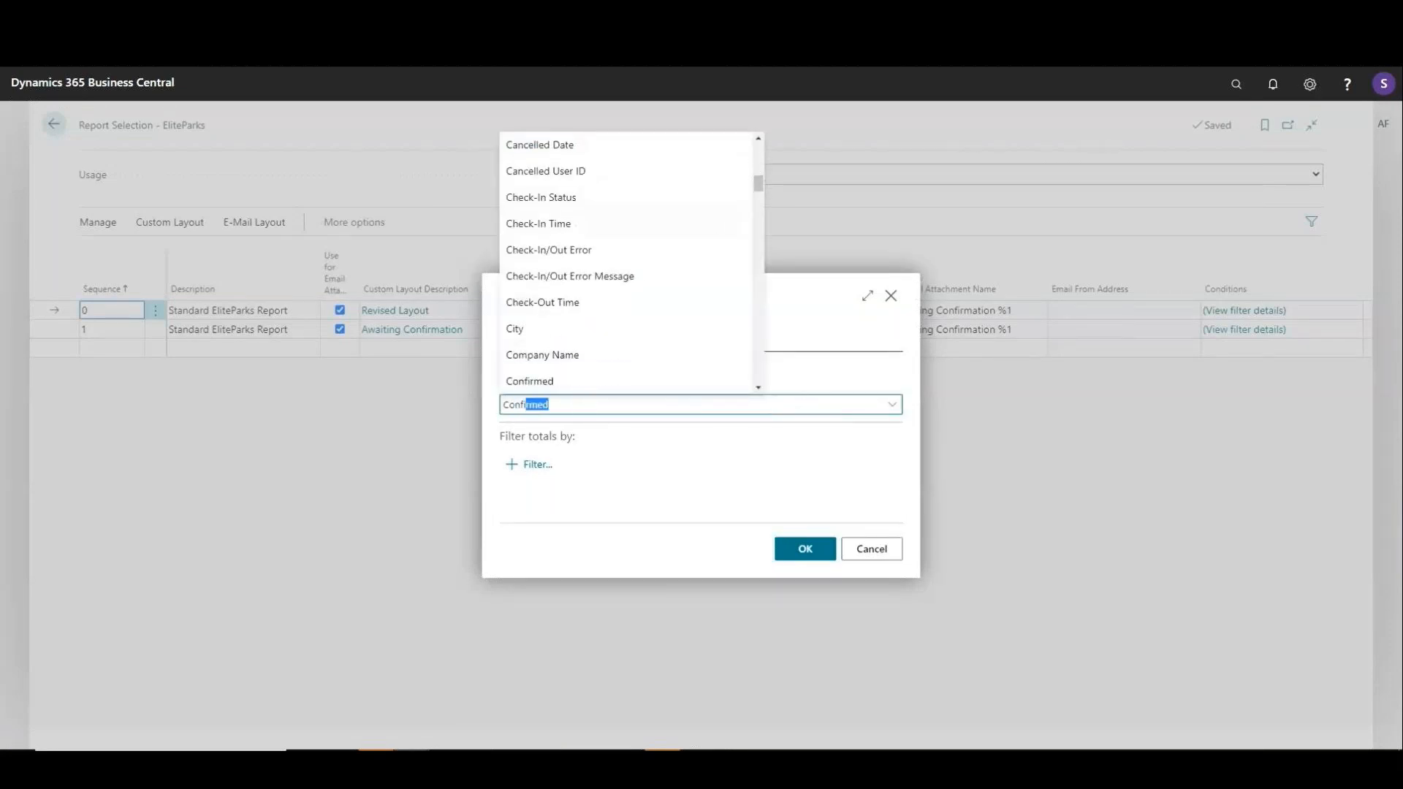
key("Return")
left_click(787, 372)
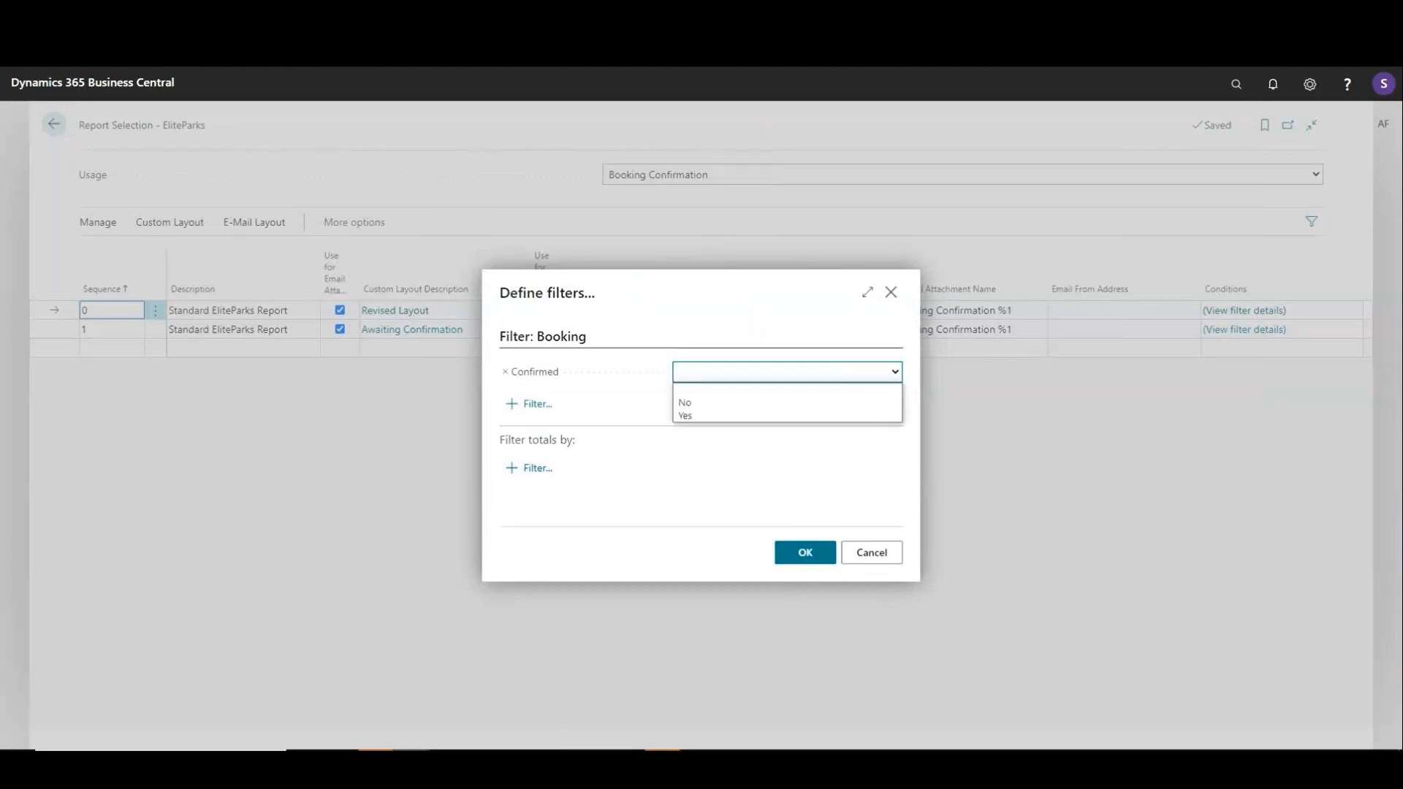
left_click(787, 415)
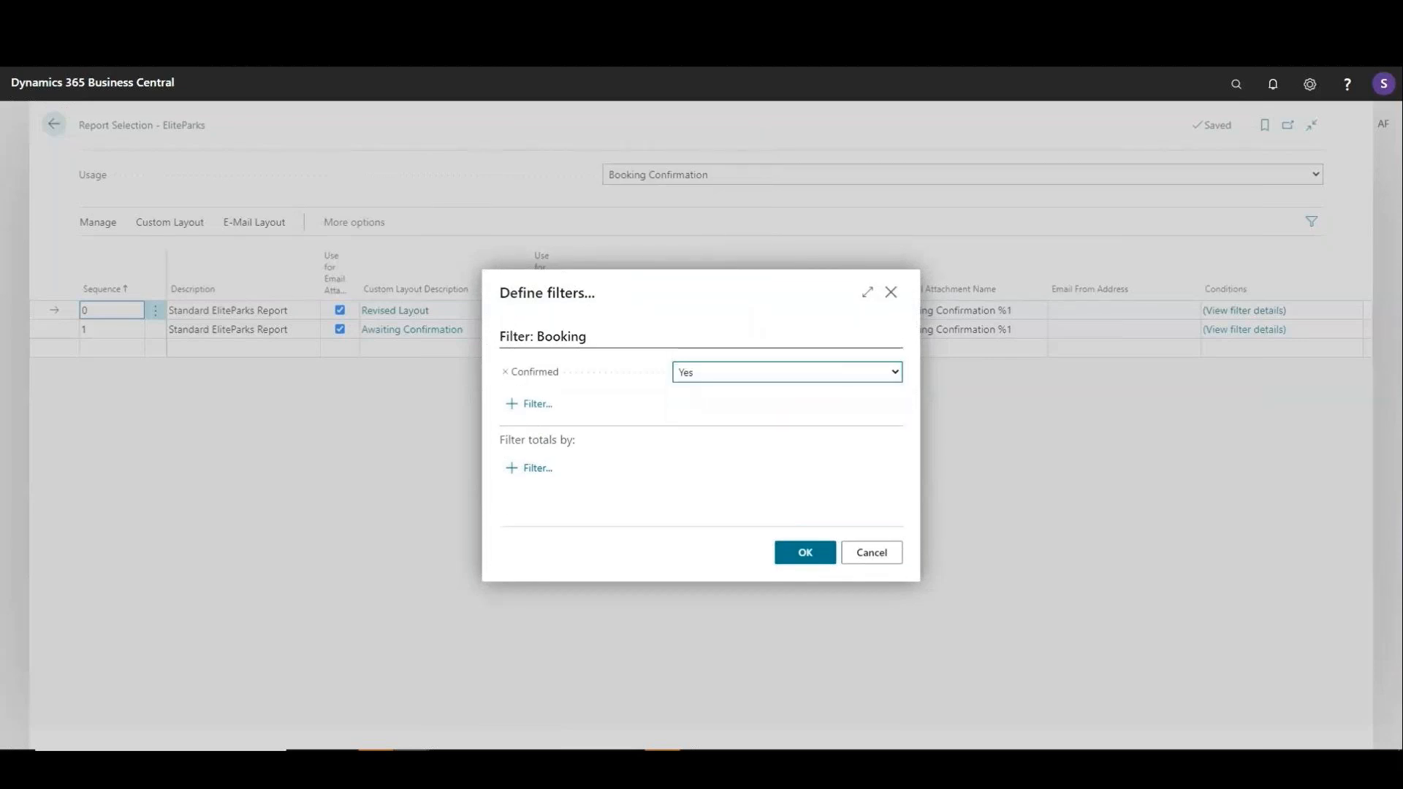
left_click(805, 552)
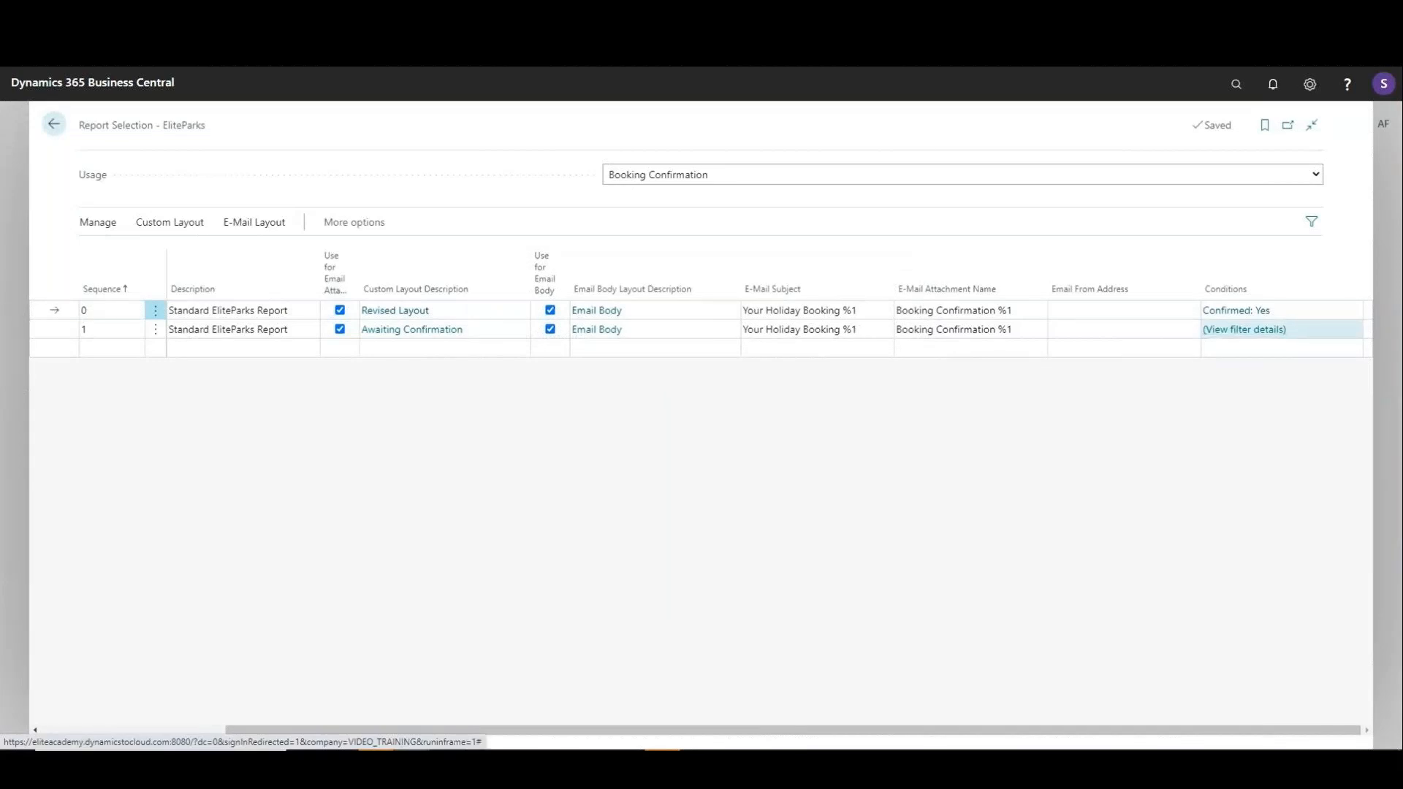
- Add a condition to the Awaiting Confirmation line that filters bookings on Confirmed: No
left_click(1243, 330)
left_click(536, 385)
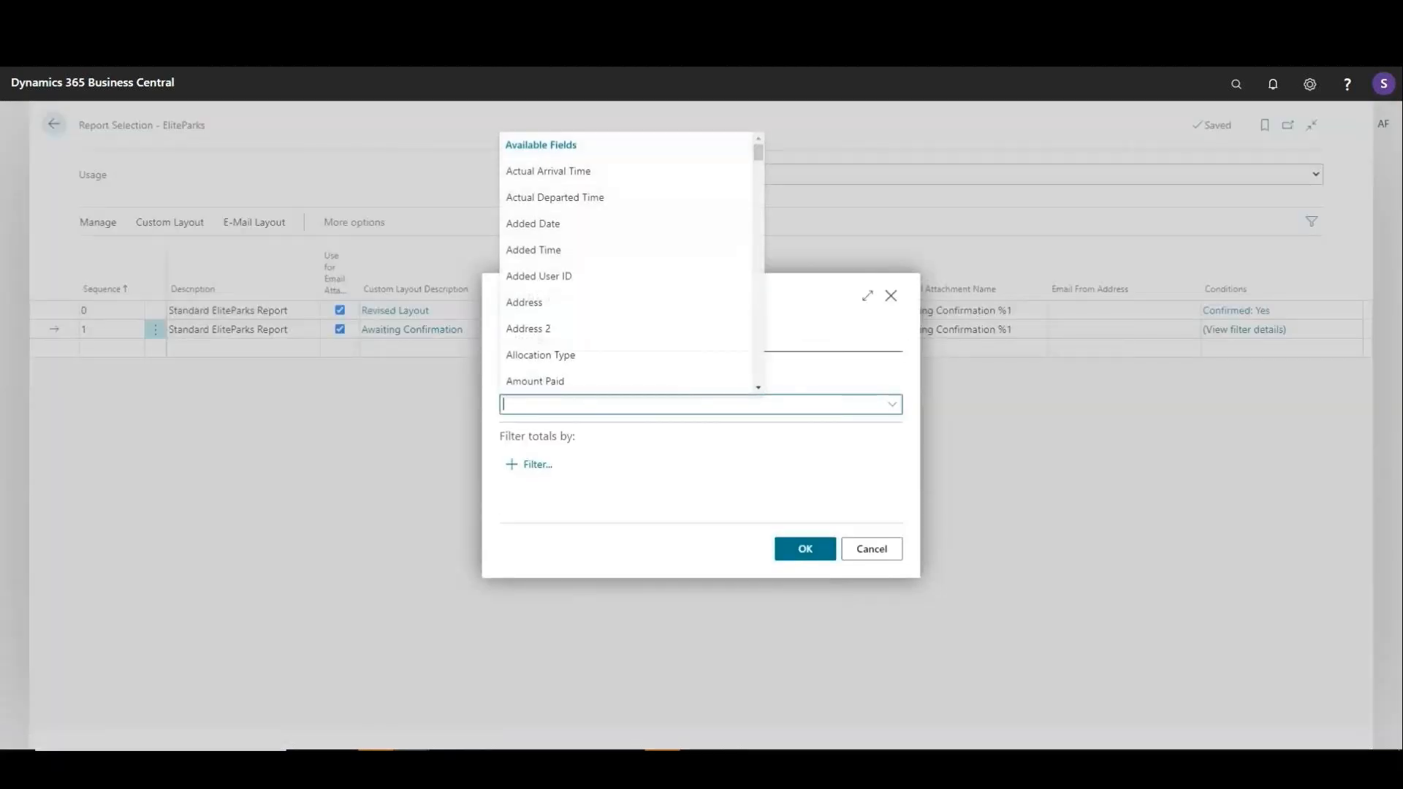
type("Confirmed")
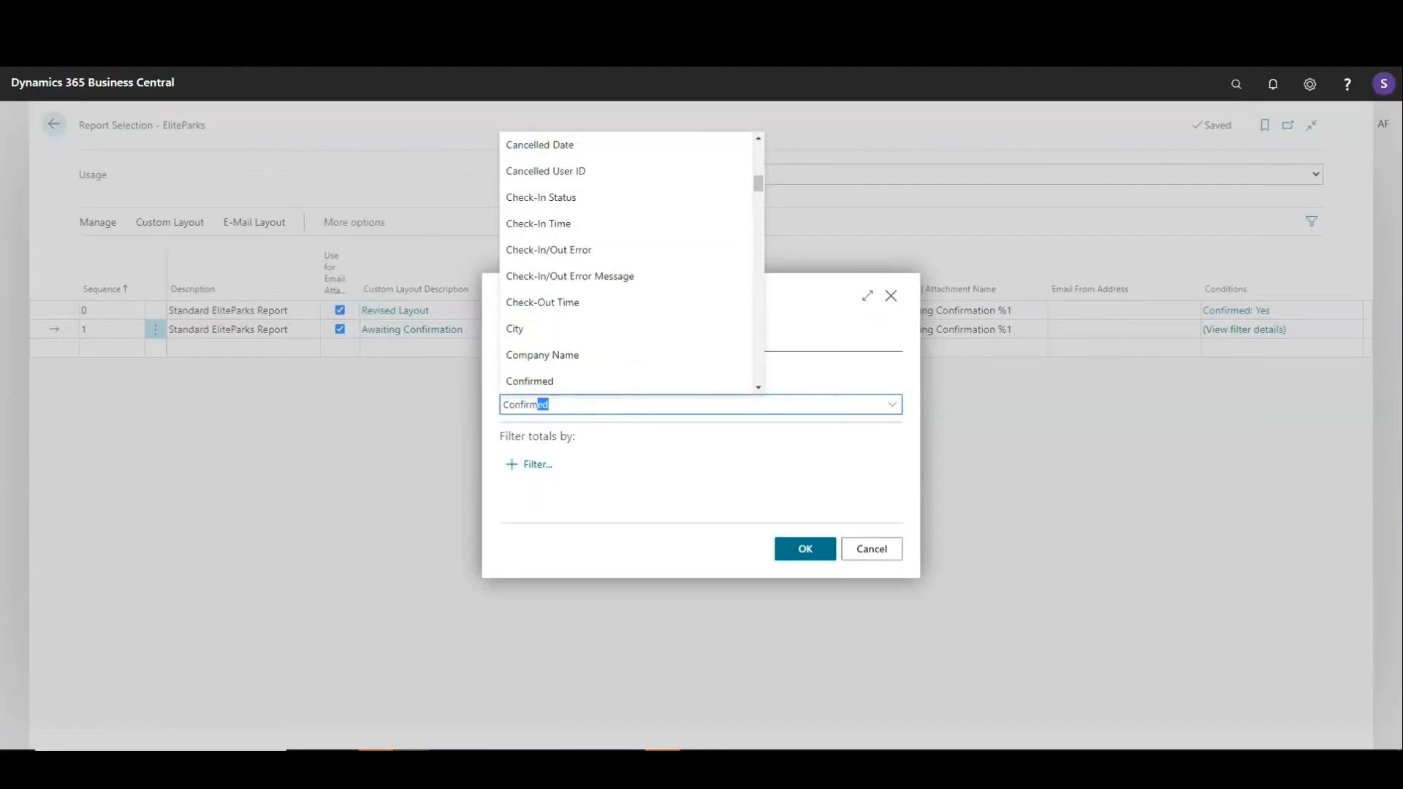
key("Return")
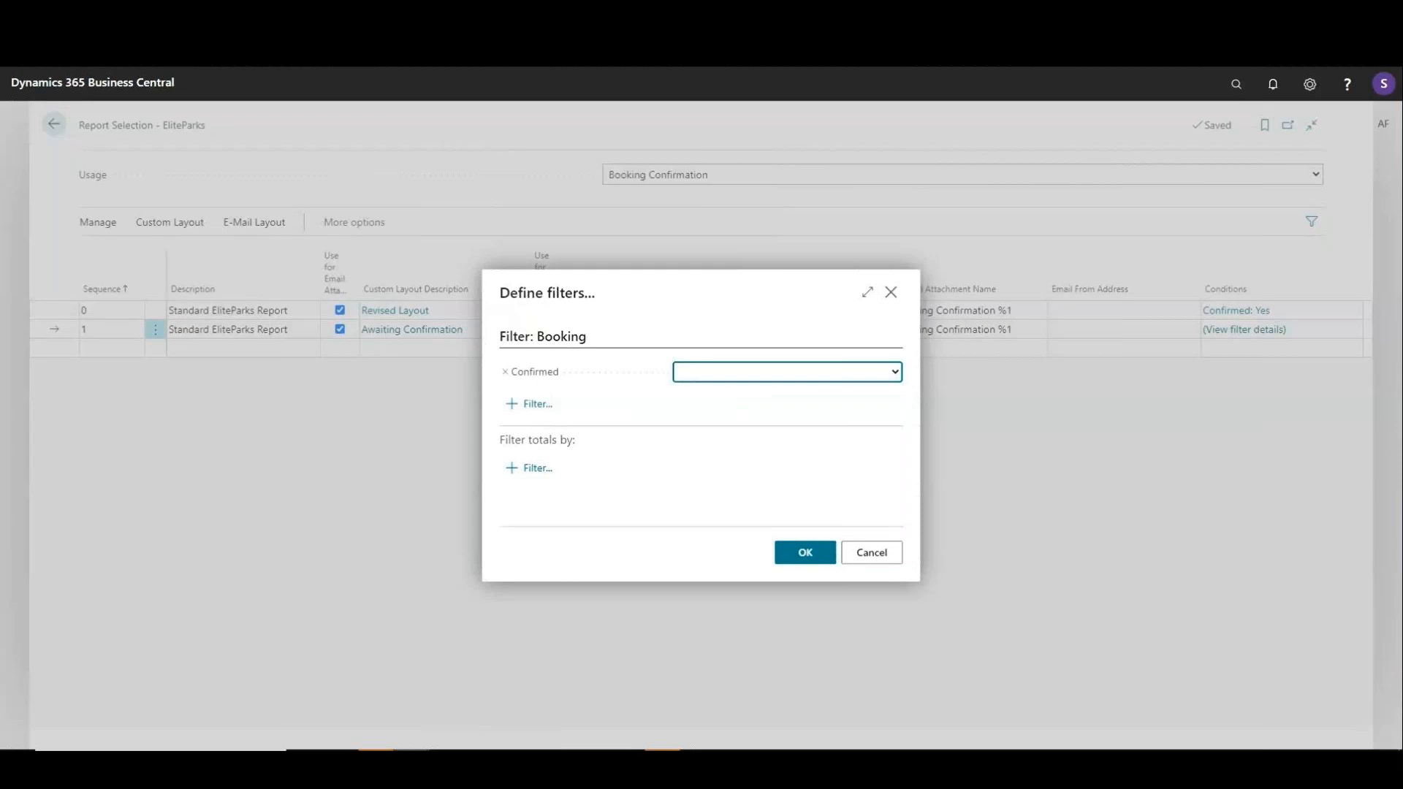
left_click(788, 372)
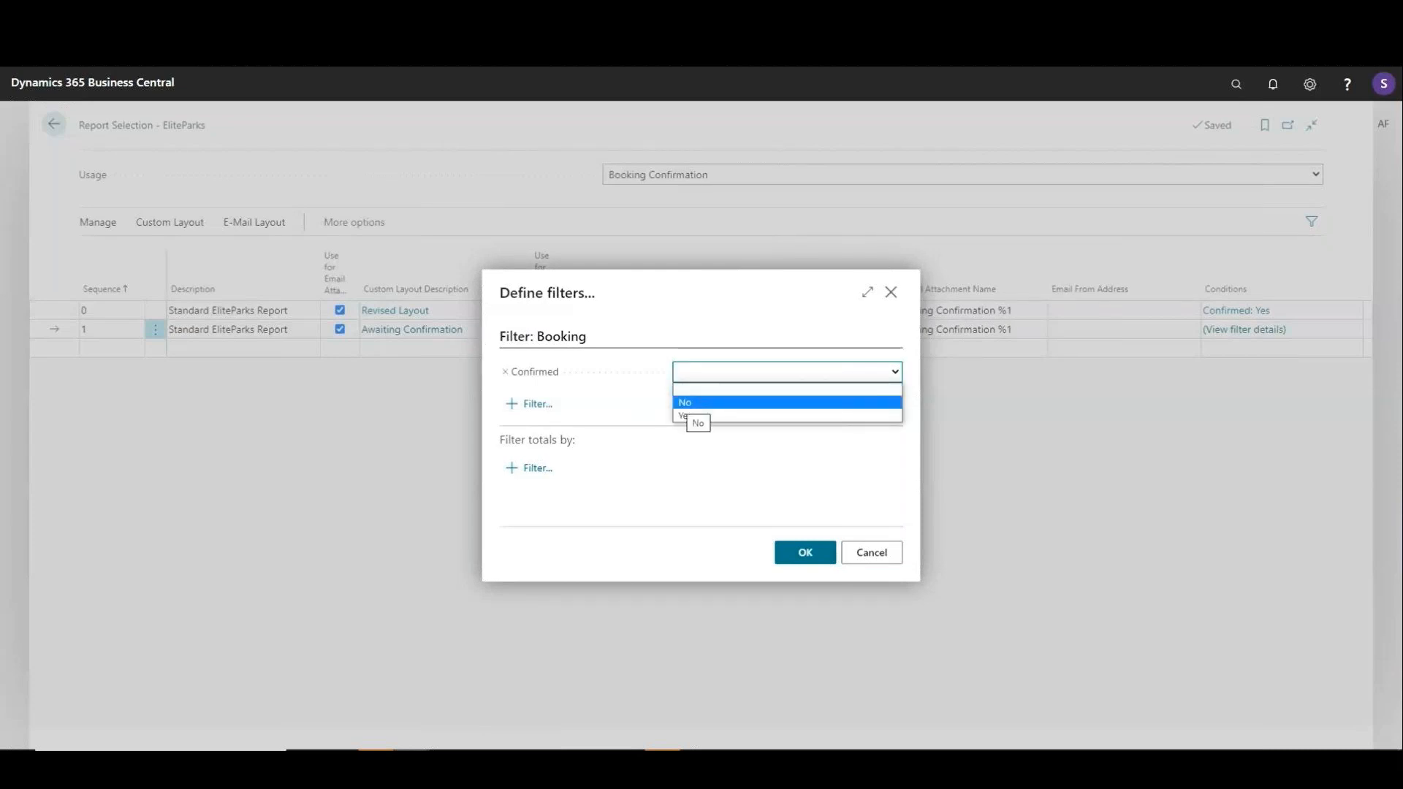
left_click(691, 403)
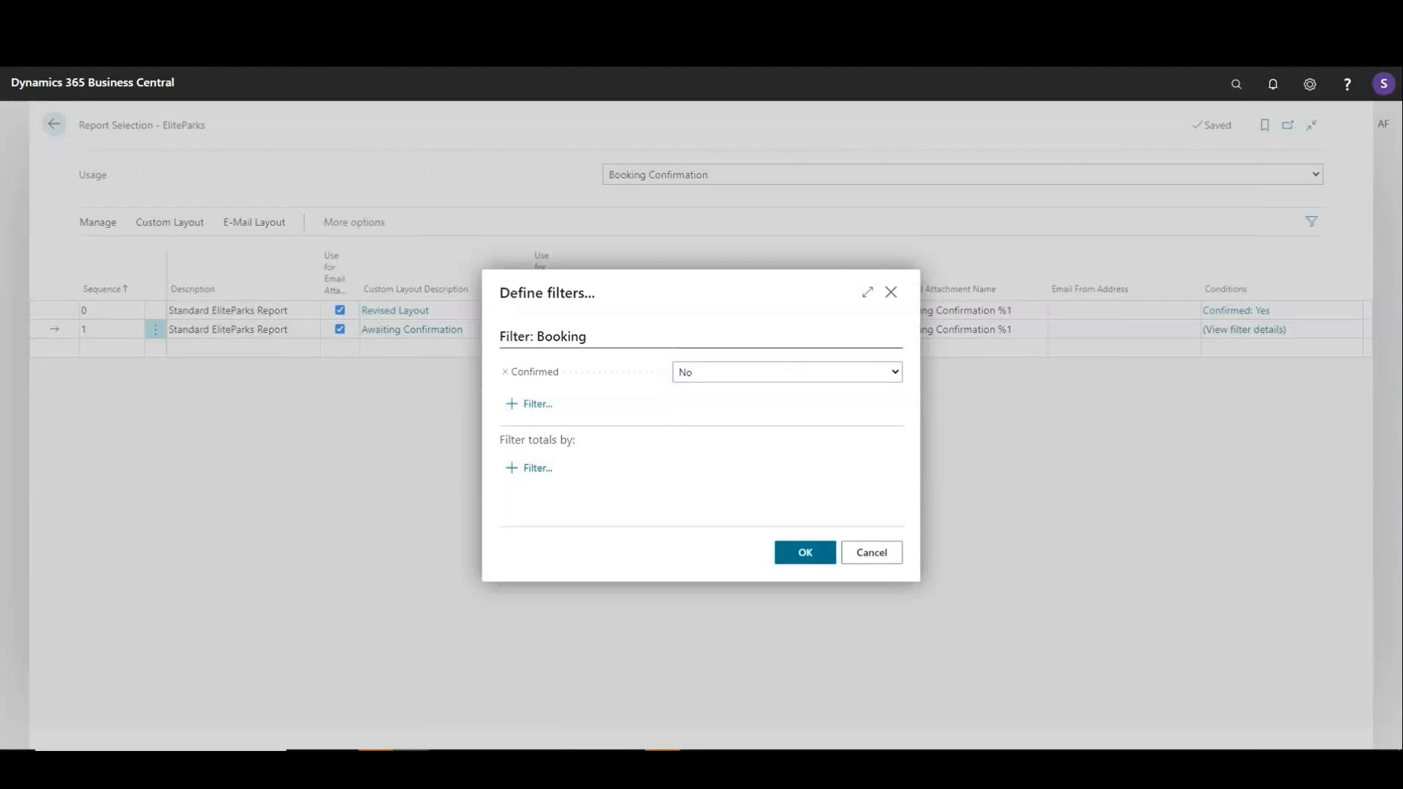
key("Return")
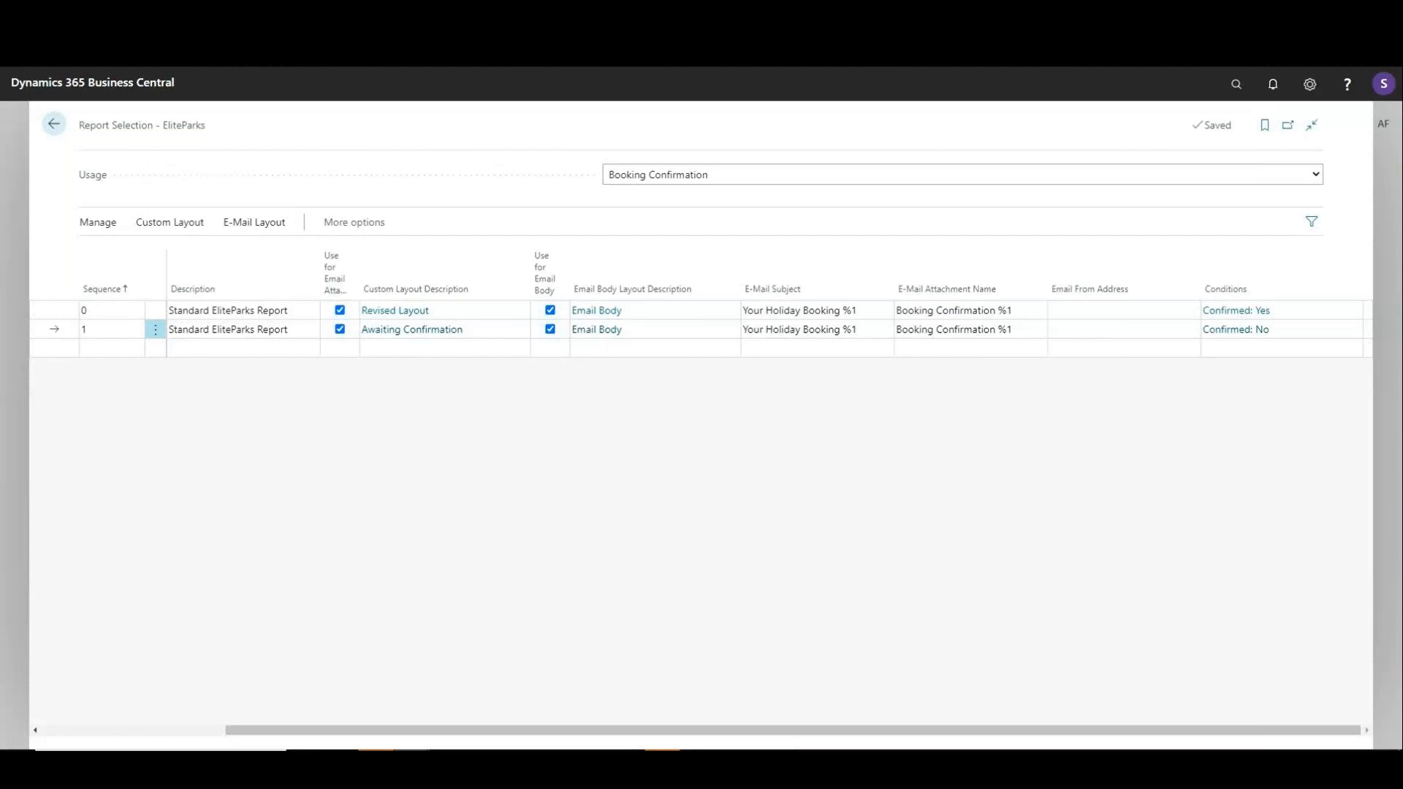
- Run the Booking Confirmation report with the Awaiting Confirmation layout for one booking number, preview the document, and return to the report selection
left_click_drag(734, 730, 576, 730)
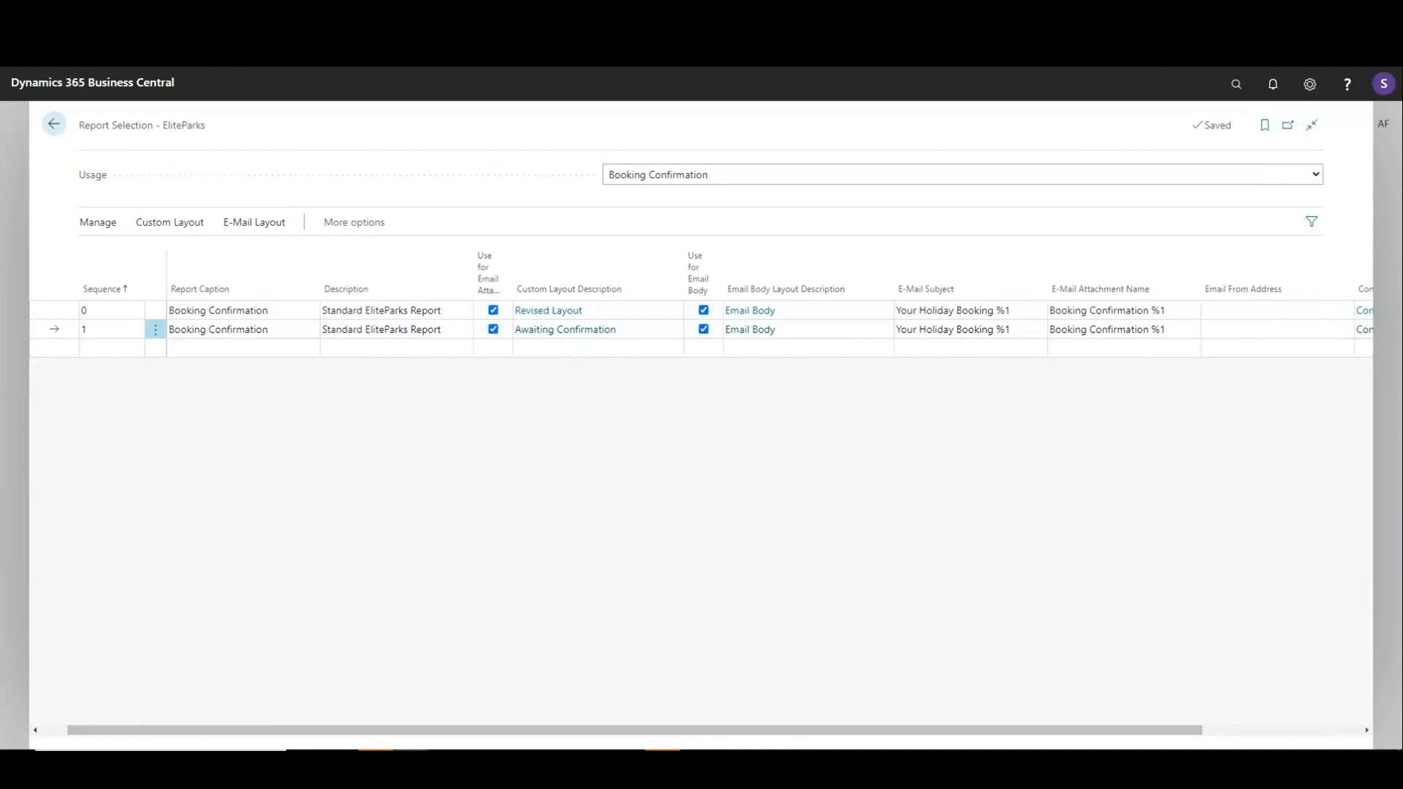
left_click(565, 329)
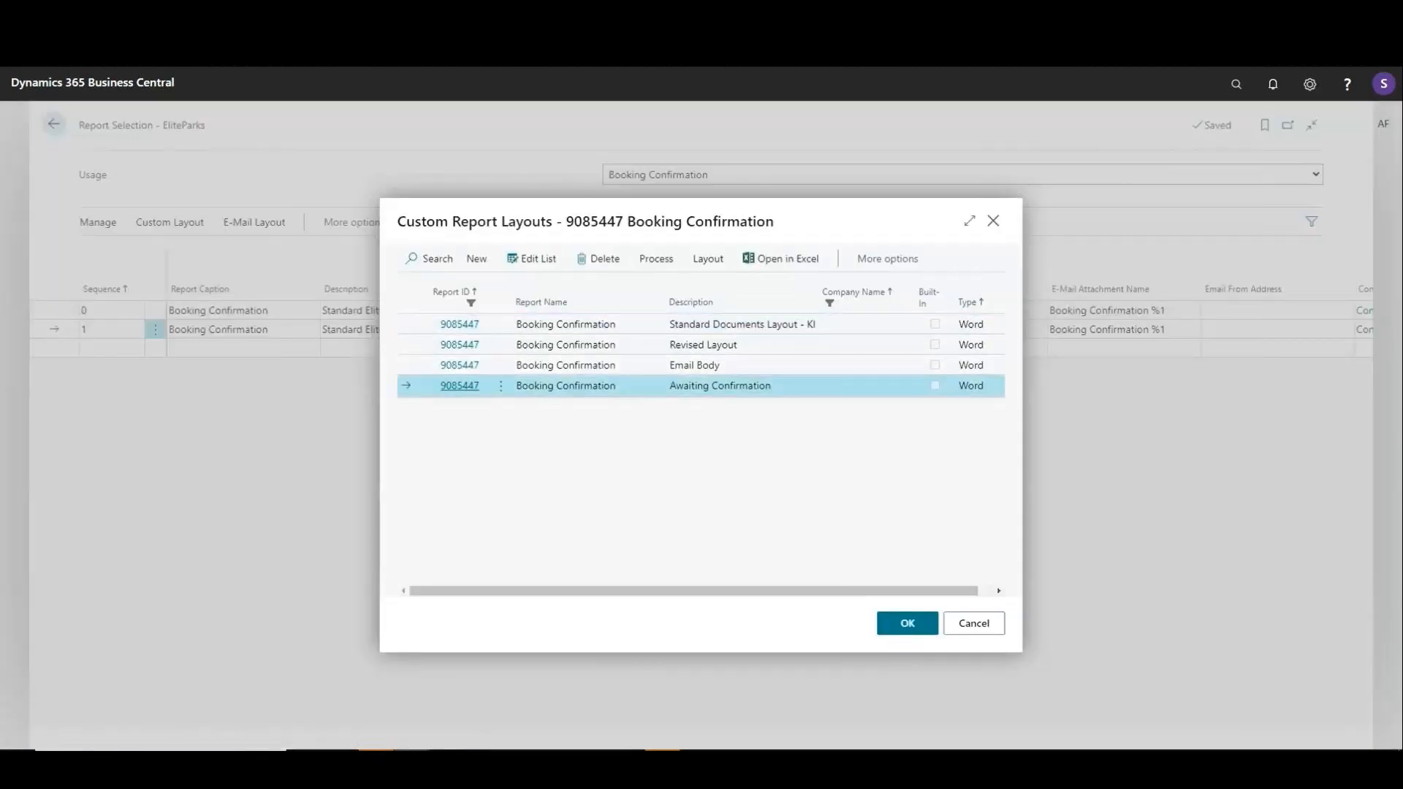
left_click(656, 258)
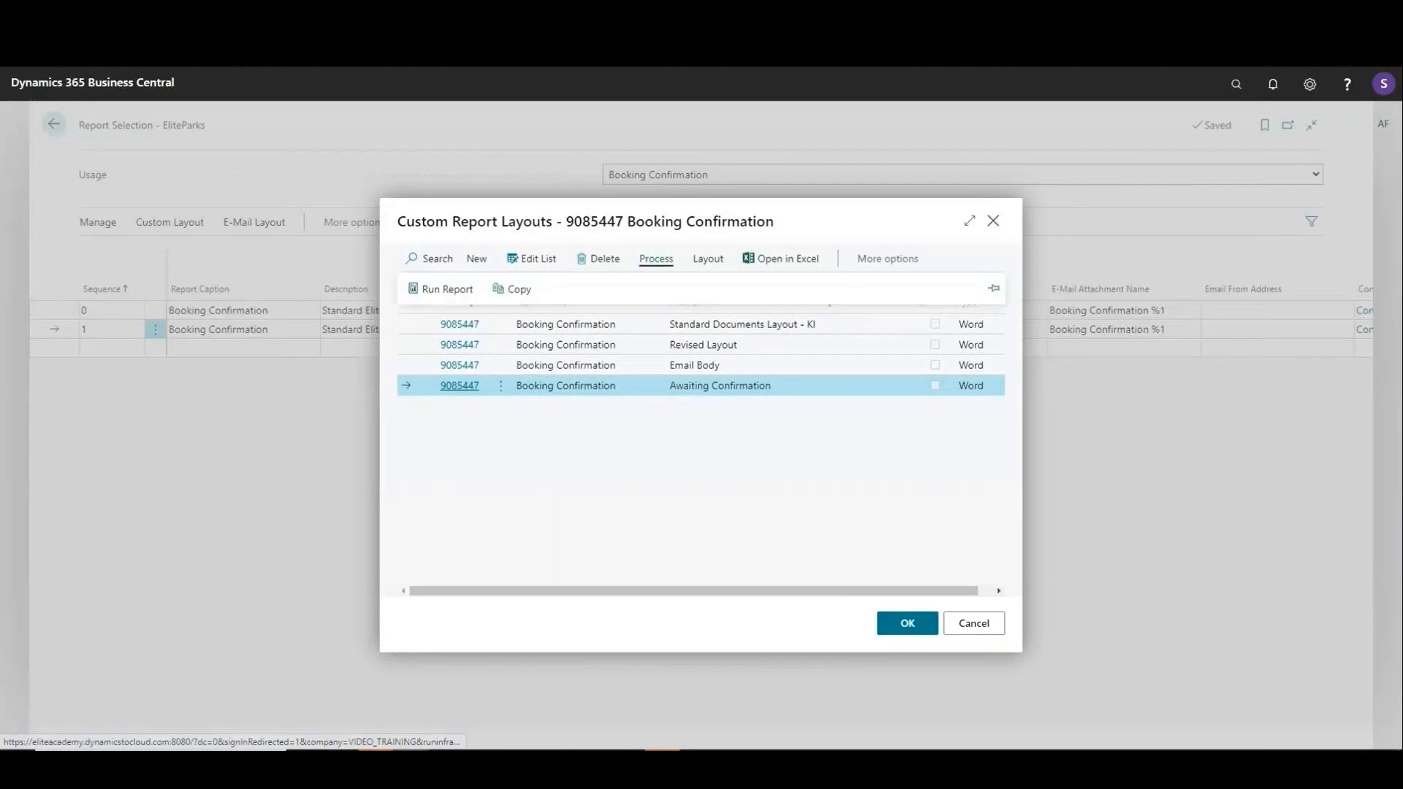
left_click(441, 289)
left_click(891, 317)
type("3345")
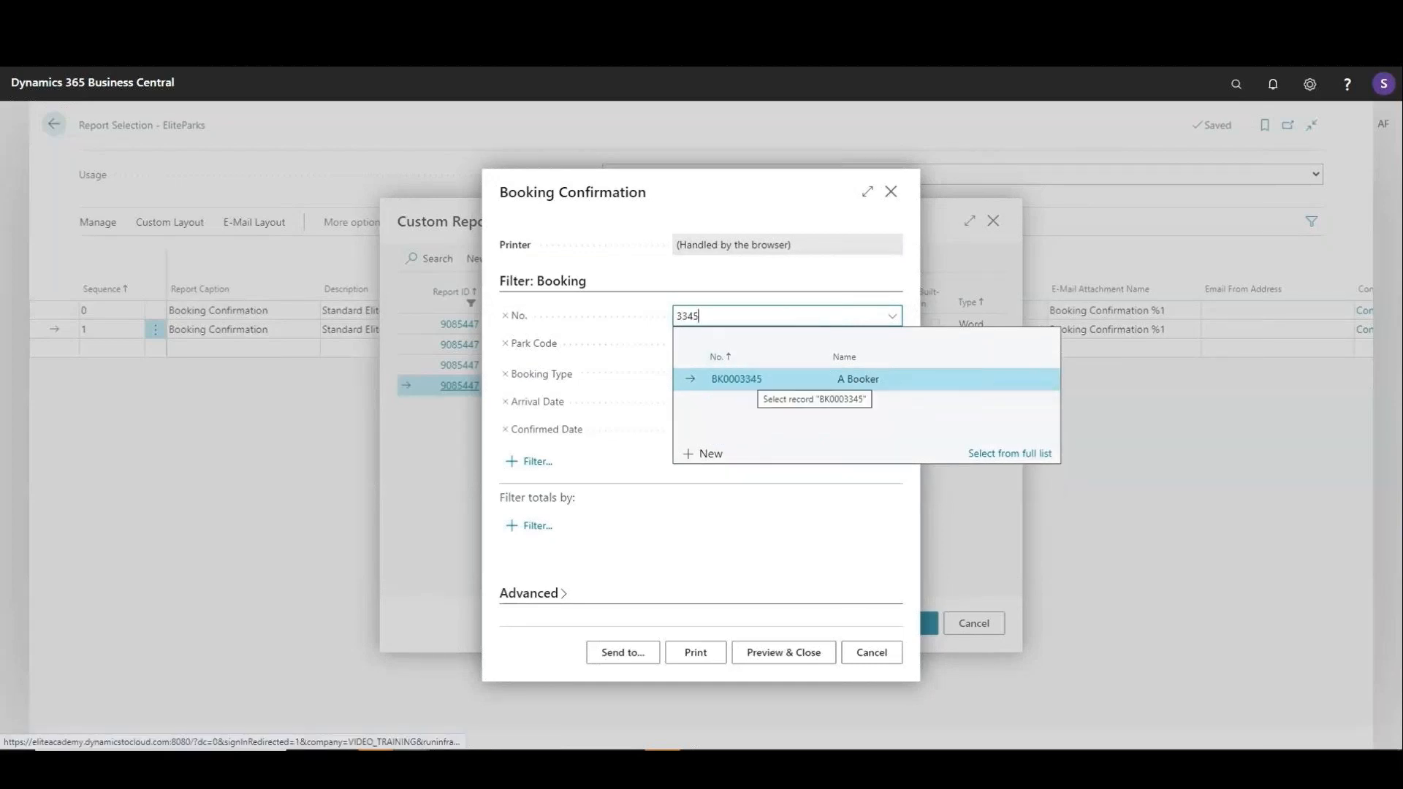
left_click(753, 380)
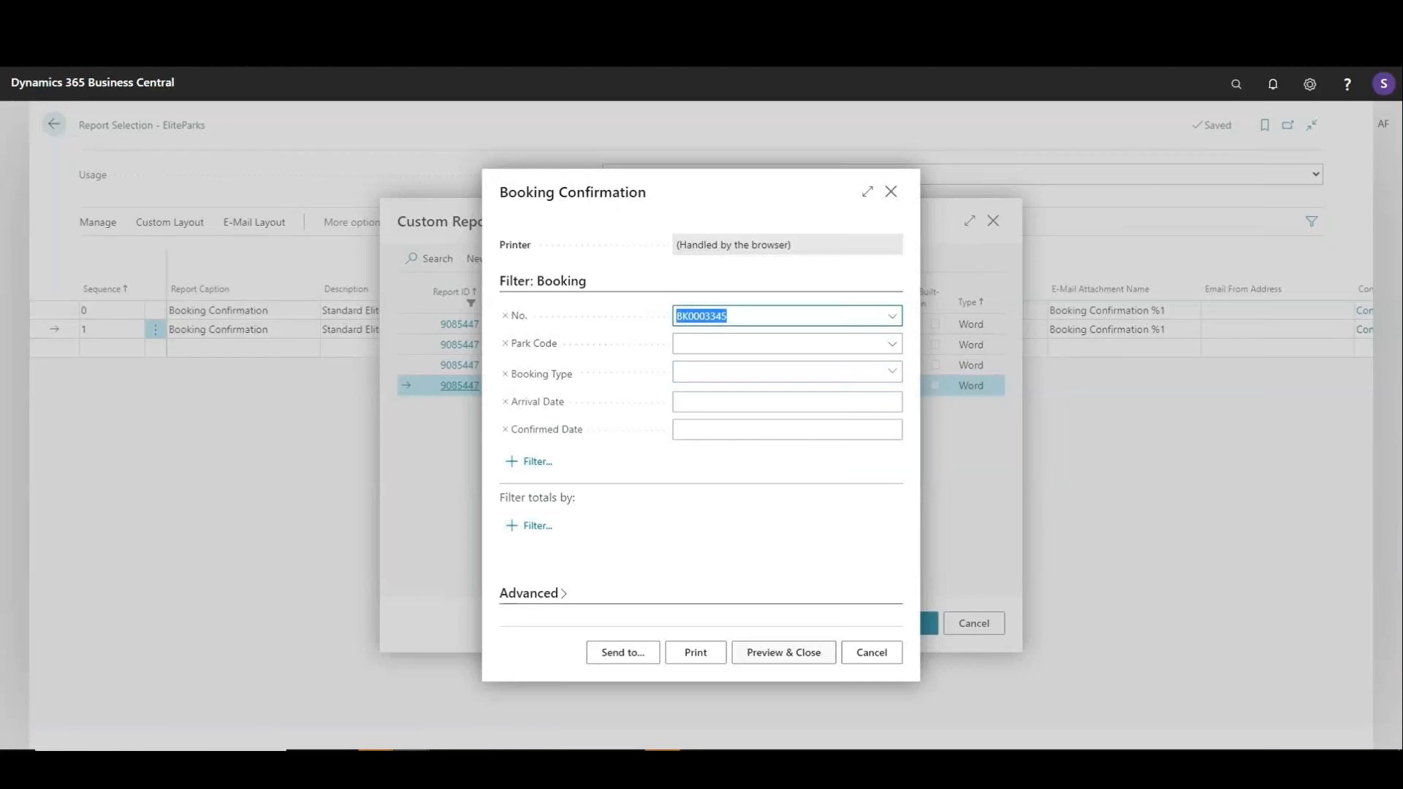
left_click(783, 652)
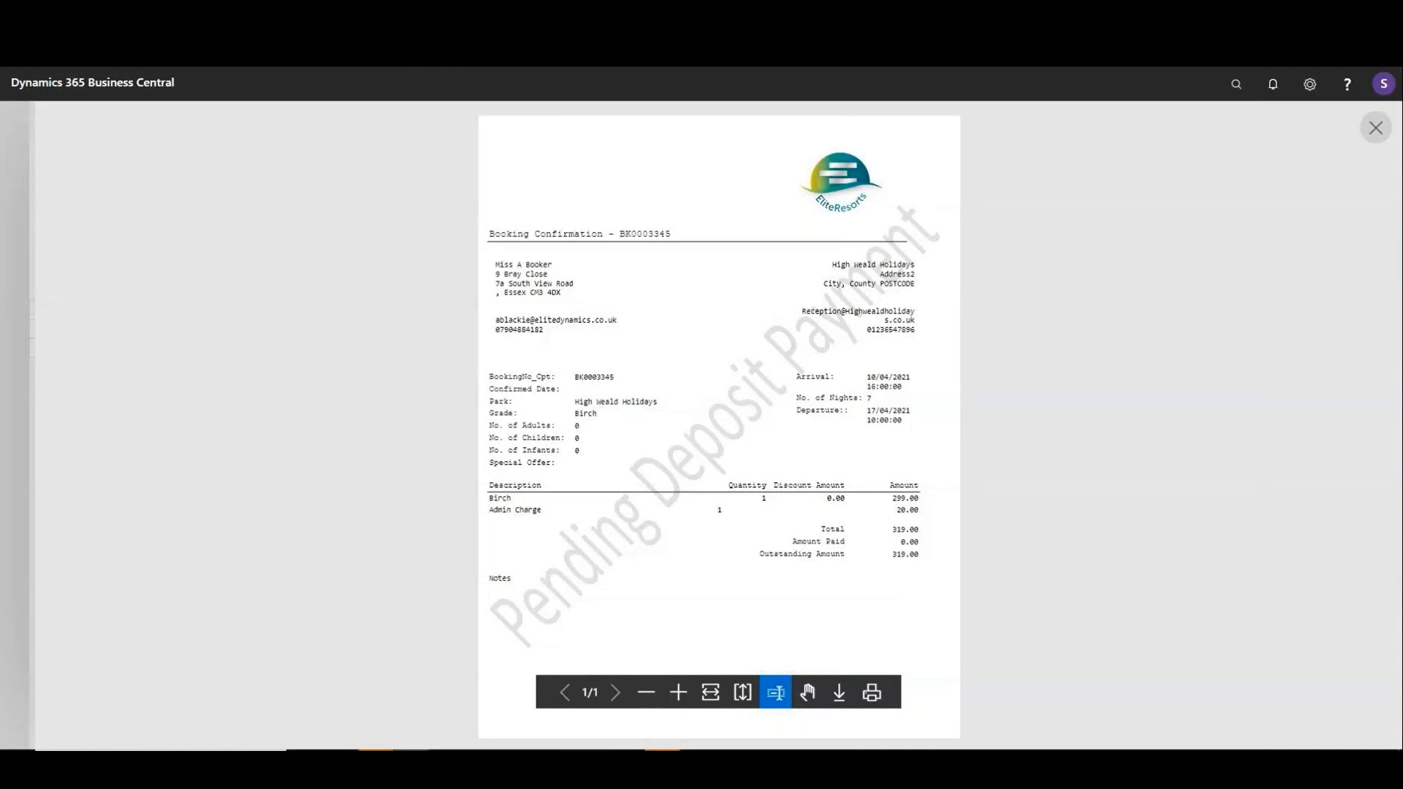
left_click(1376, 128)
left_click(993, 221)
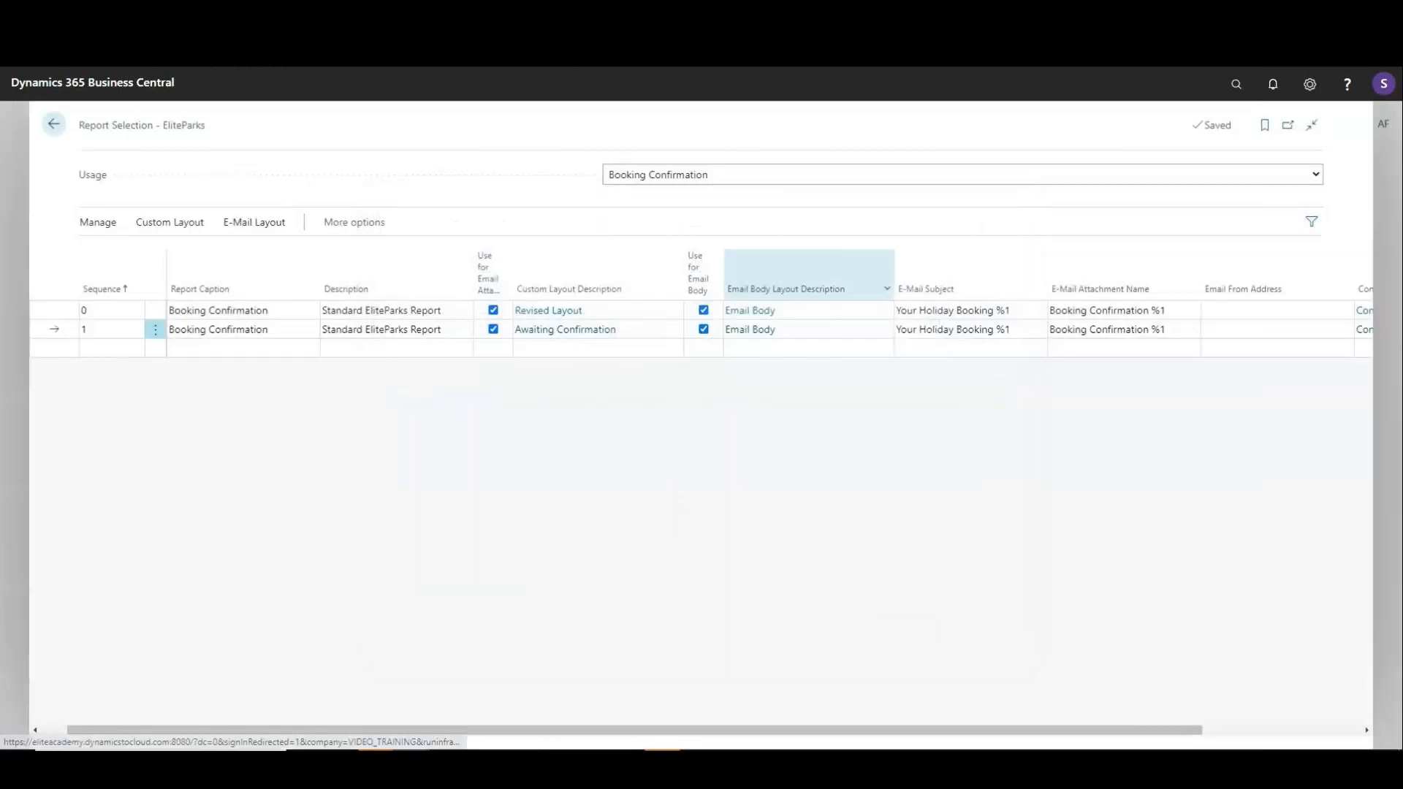
- Review the conditions on both report lines and list the document types available as report usage
left_click_drag(731, 730, 891, 730)
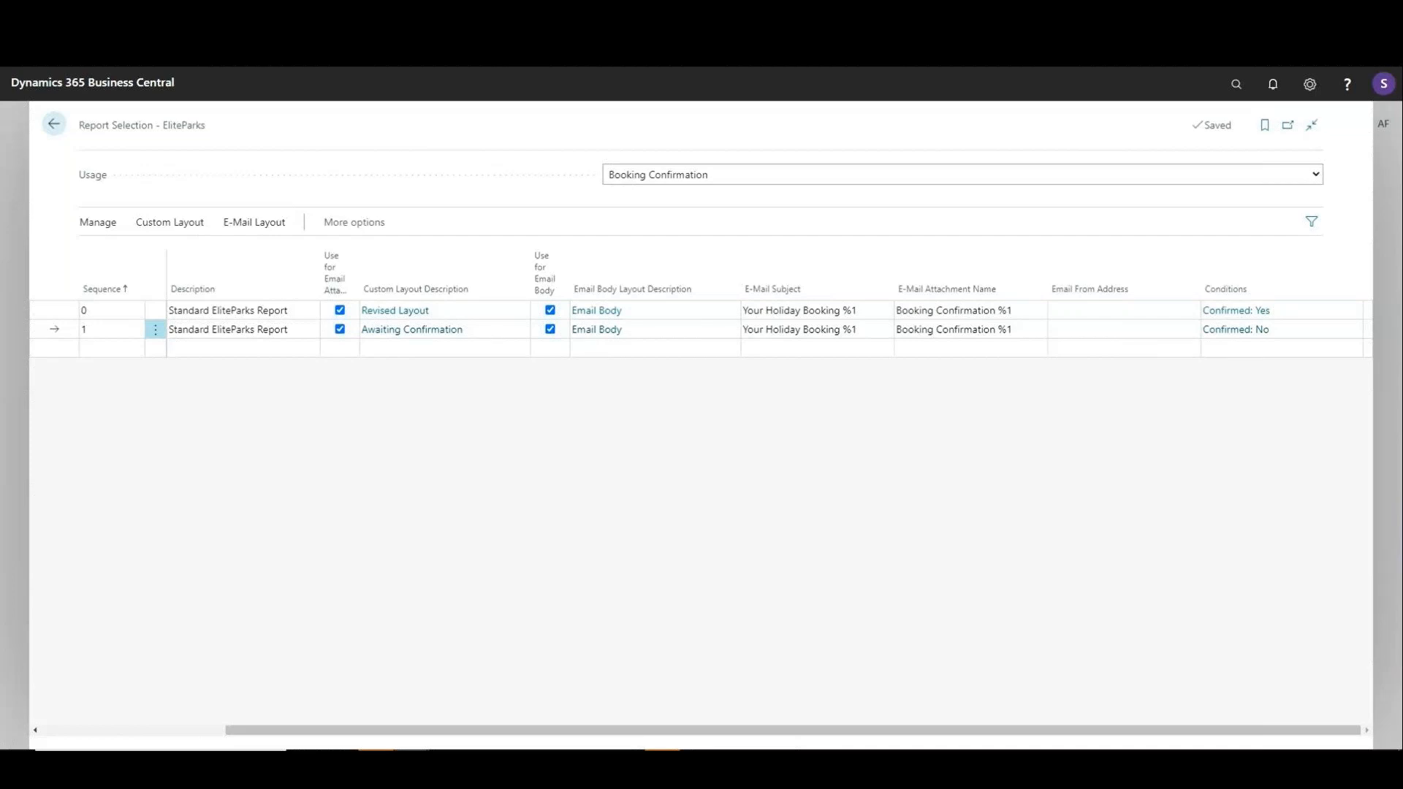
left_click(155, 311)
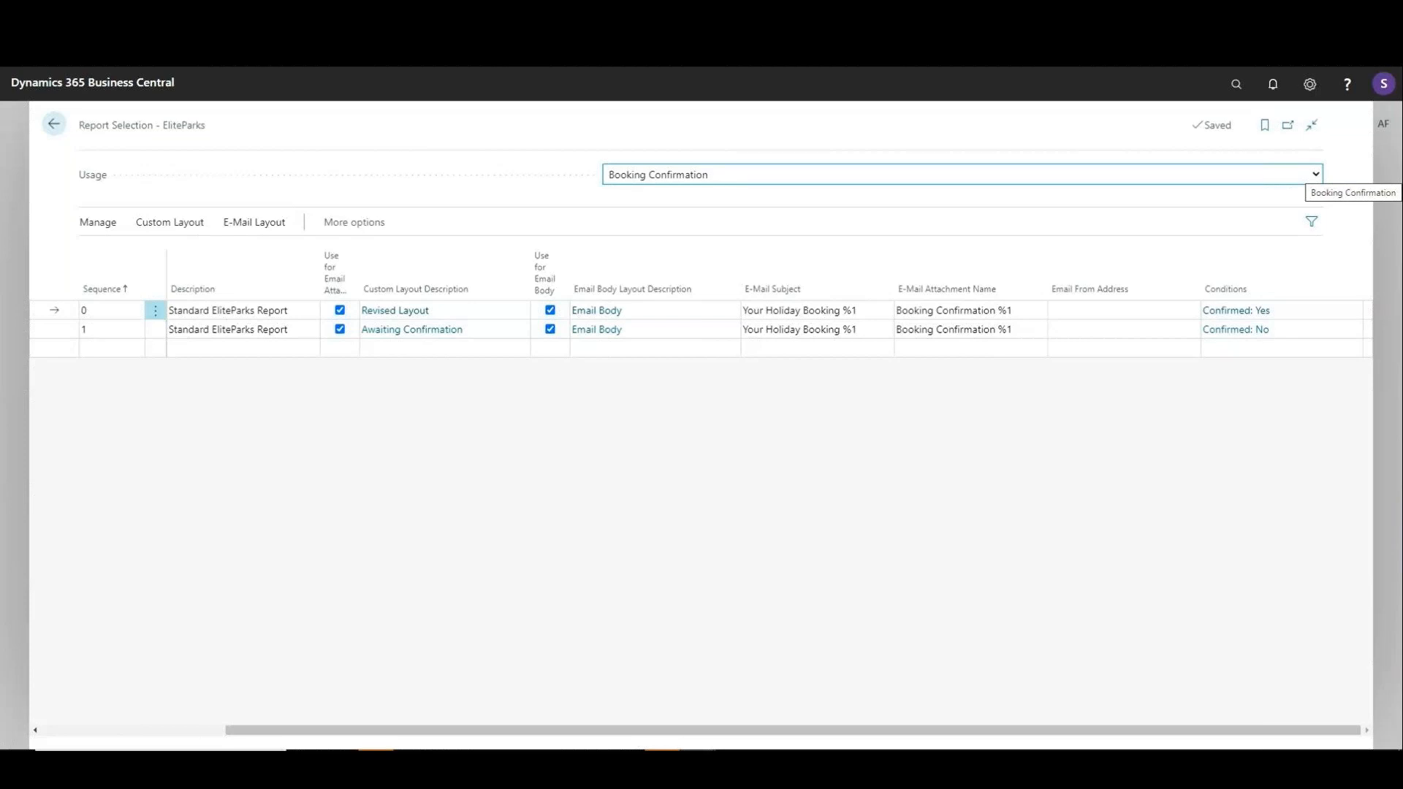
left_click(1312, 174)
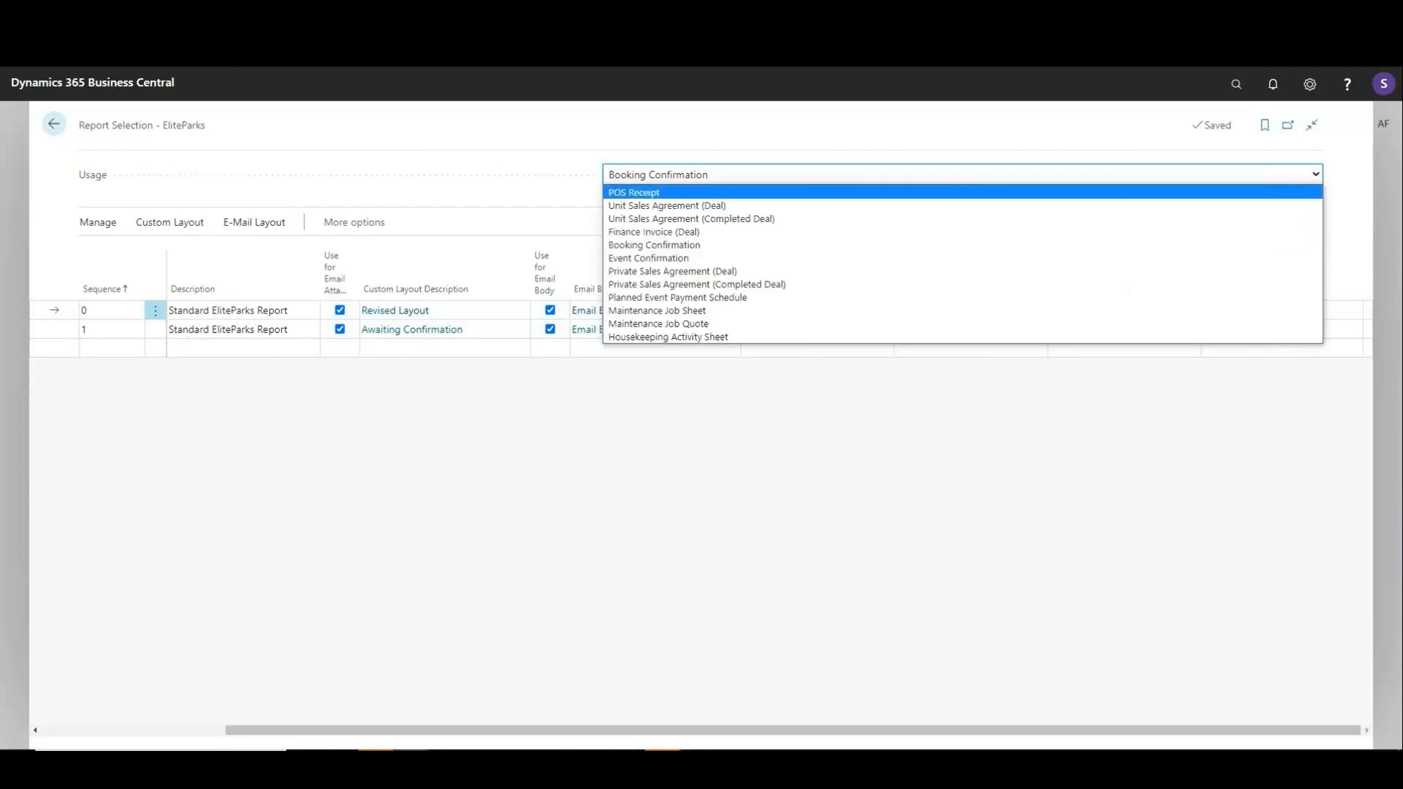